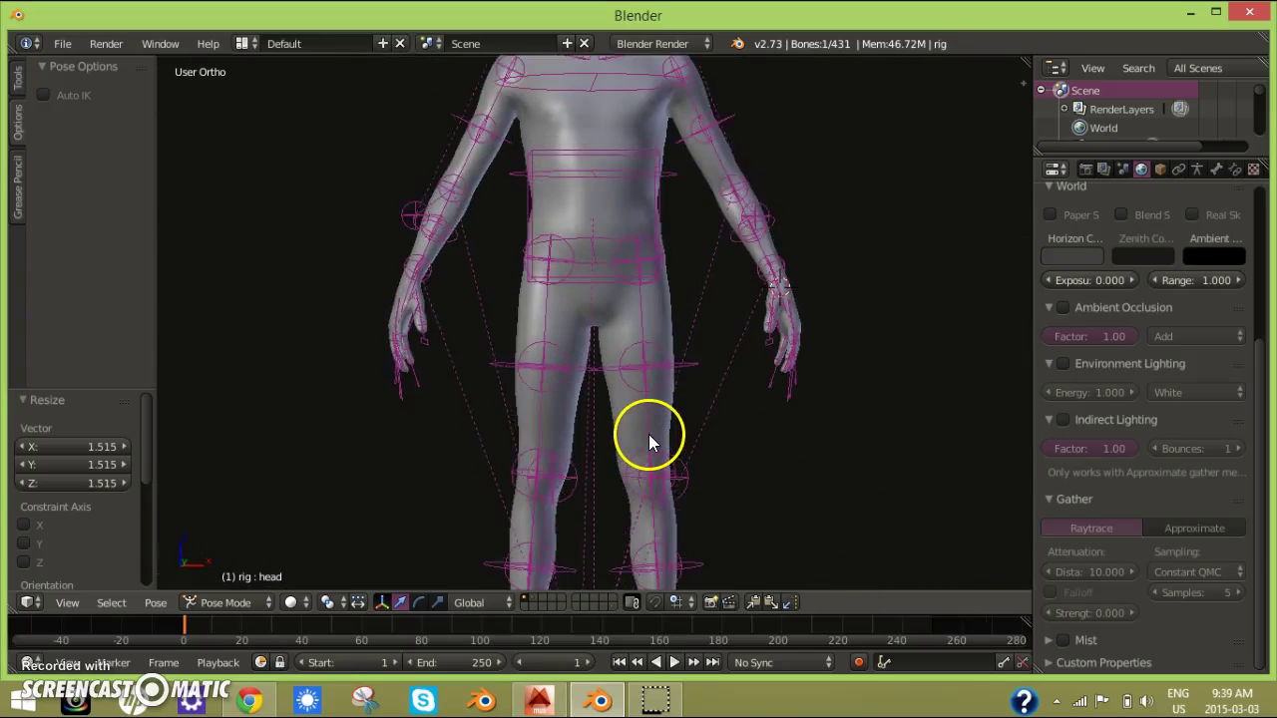
Try to scale the left thigh control of the rigged human body.
{"action": "scroll", "coordinate": [649, 435], "scroll_direction": "down", "scroll_amount": 3}
{"action": "scroll", "coordinate": [634, 478], "scroll_direction": "up", "scroll_amount": 2}
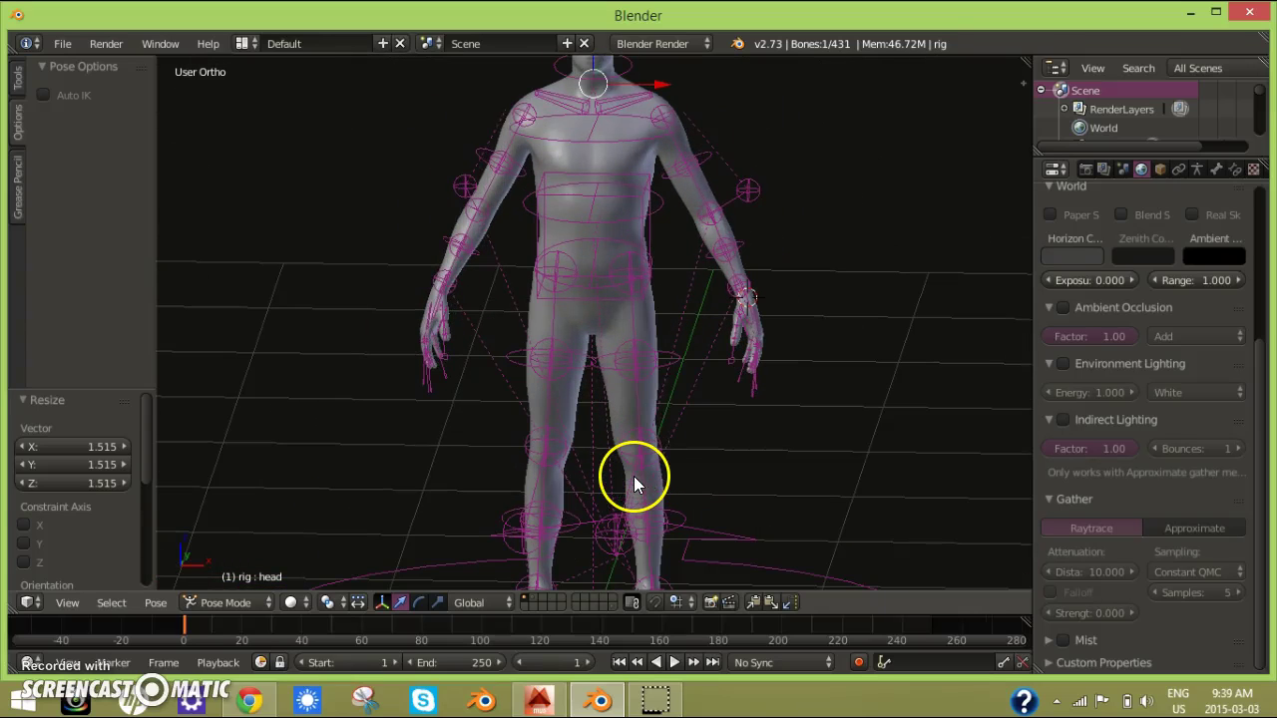
{"action": "scroll", "coordinate": [638, 495], "scroll_direction": "up", "scroll_amount": 1}
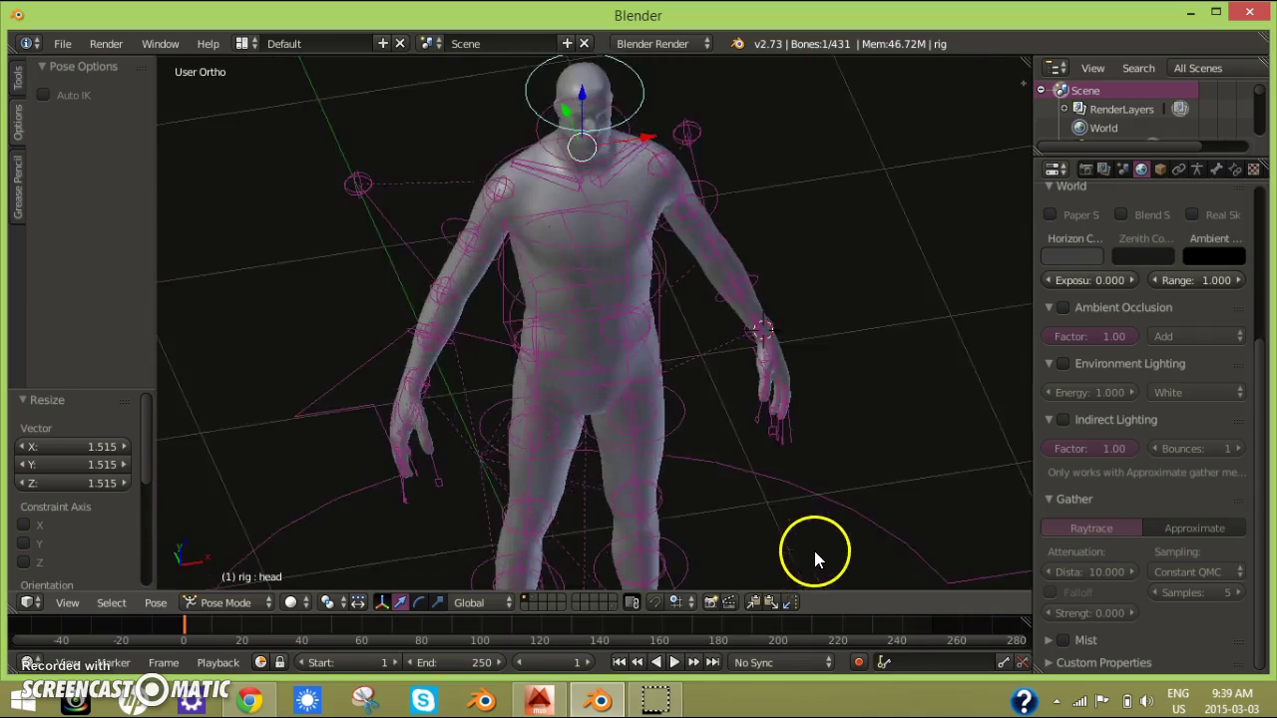
{"action": "scroll", "coordinate": [758, 499], "scroll_direction": "up", "scroll_amount": 2}
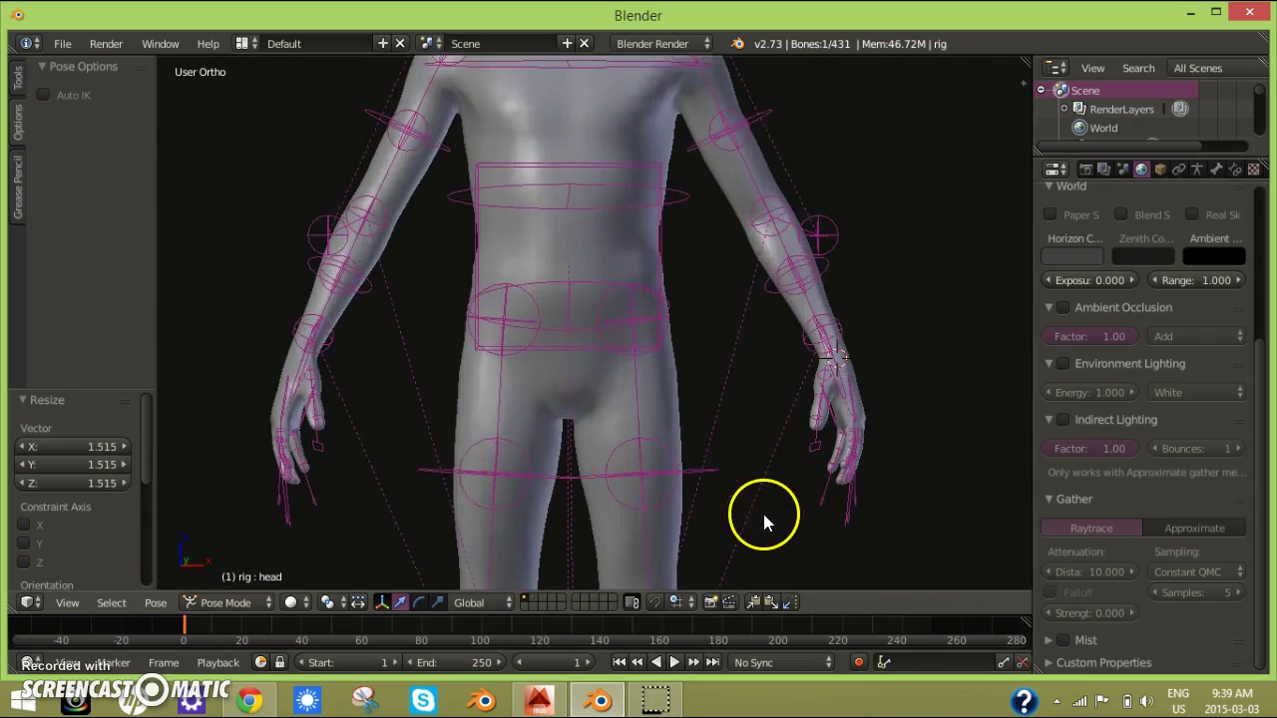
{"action": "scroll", "coordinate": [700, 481], "scroll_direction": "down", "scroll_amount": 2}
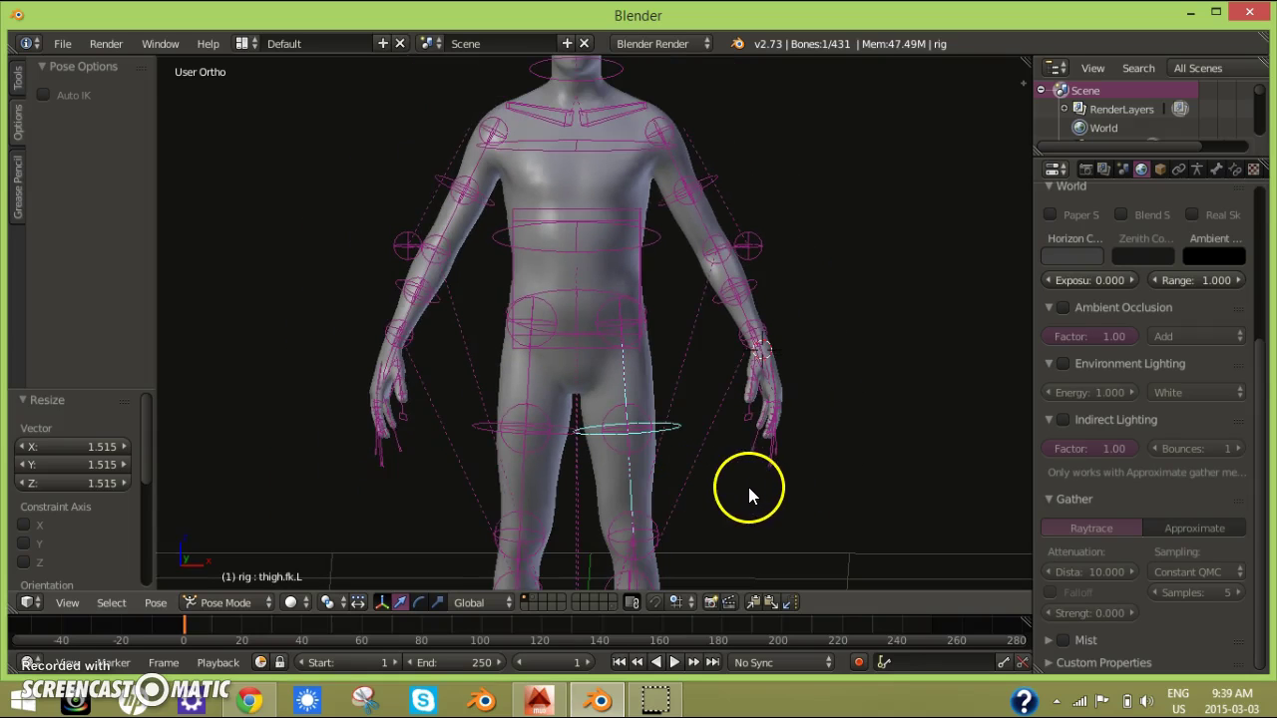
{"action": "key", "text": "s"}
{"action": "left_click", "coordinate": [742, 486]}
{"action": "middle_click_drag", "start_coordinate": [675, 407], "coordinate": [691, 573], "text": "shift"}
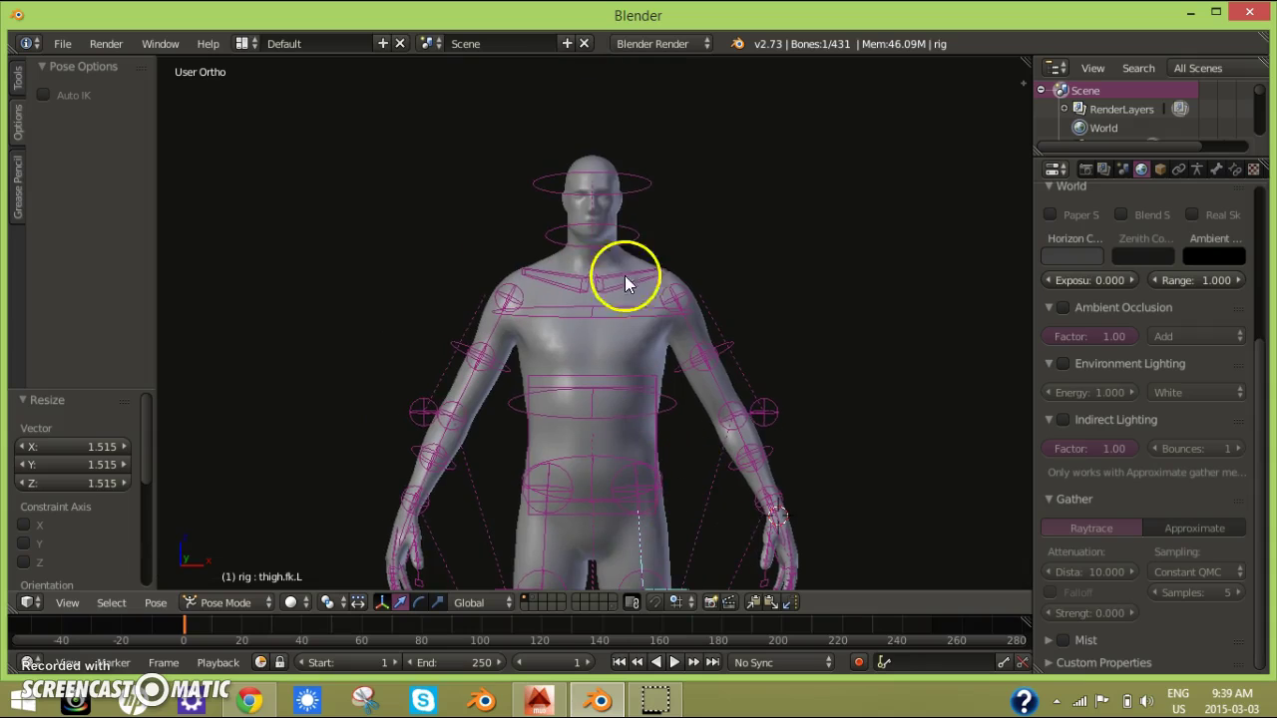
Try to move the head control of the human rig.
{"action": "right_click", "coordinate": [620, 195]}
{"action": "key", "text": "g"}
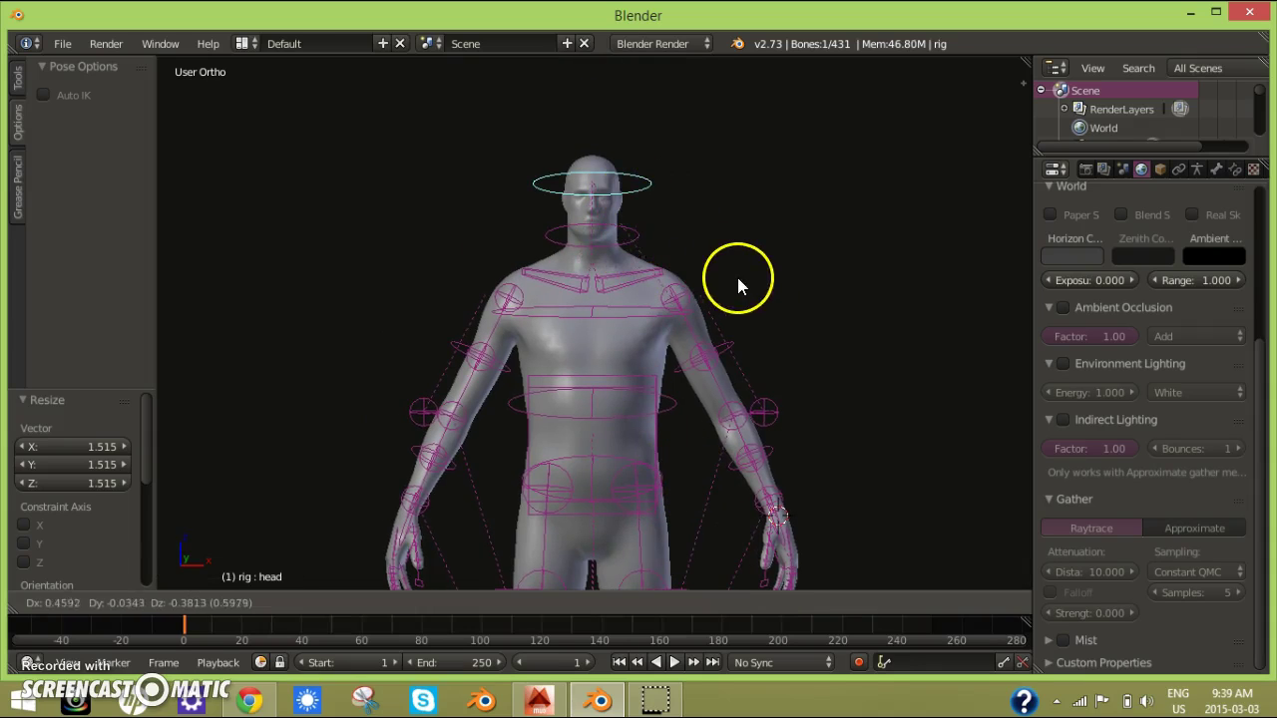
{"action": "right_click", "coordinate": [720, 317]}
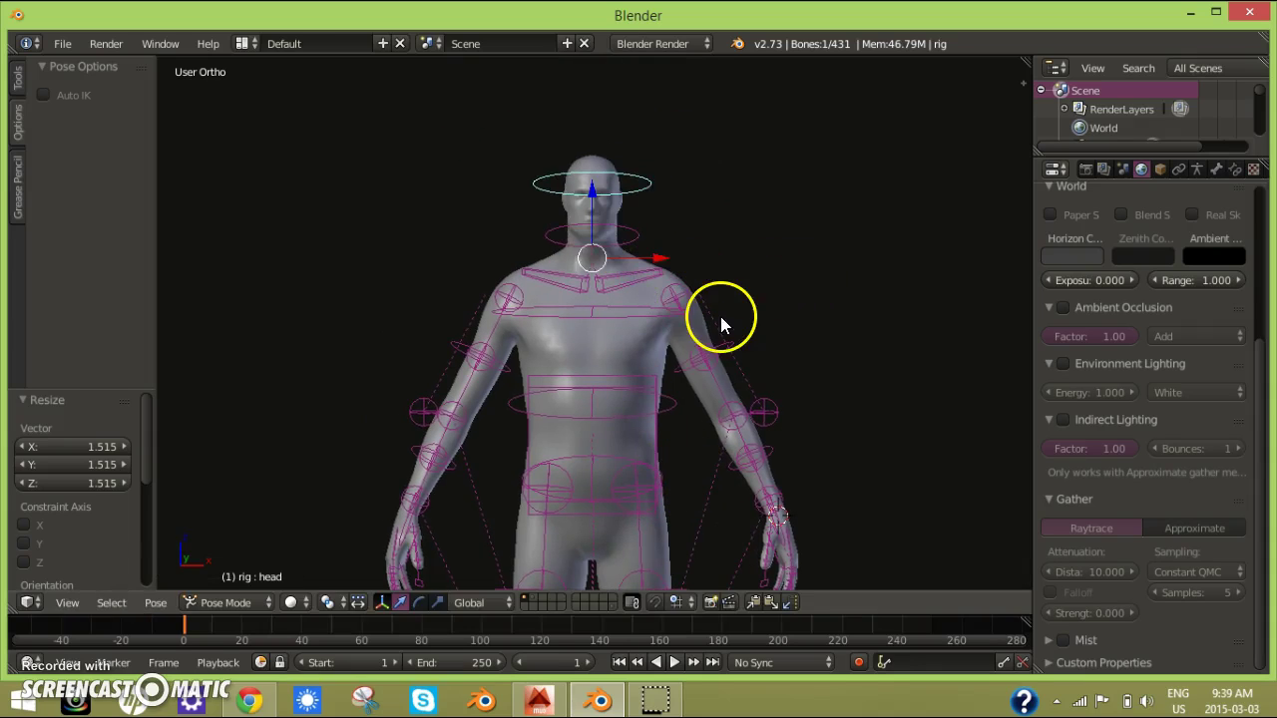
Try to rotate and scale the left thumb control of the human rig.
{"action": "scroll", "coordinate": [720, 316], "scroll_direction": "down", "scroll_amount": 2}
{"action": "scroll", "coordinate": [706, 209], "scroll_direction": "down", "scroll_amount": 5, "text": "shift"}
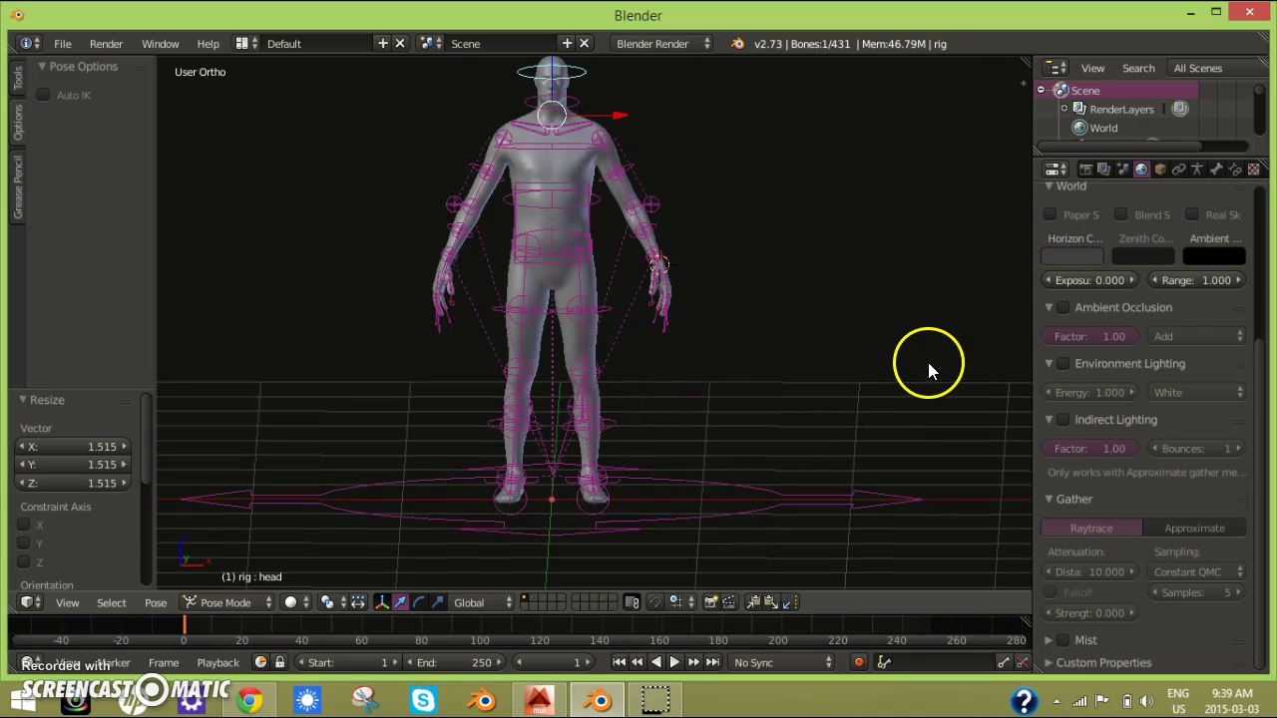
{"action": "scroll", "coordinate": [661, 323], "scroll_direction": "up", "scroll_amount": 4}
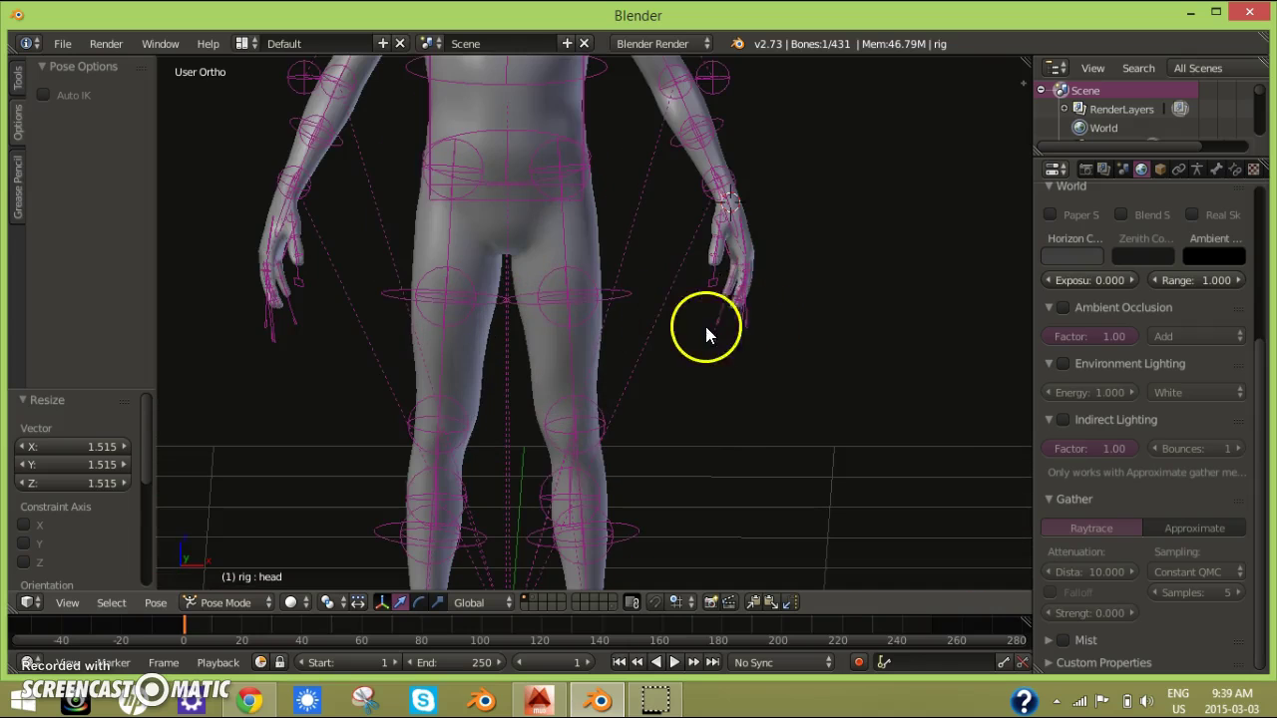
{"action": "right_click", "coordinate": [710, 287]}
{"action": "scroll", "coordinate": [719, 299], "scroll_direction": "up", "scroll_amount": 3}
{"action": "scroll", "coordinate": [747, 353], "scroll_direction": "down", "scroll_amount": 1}
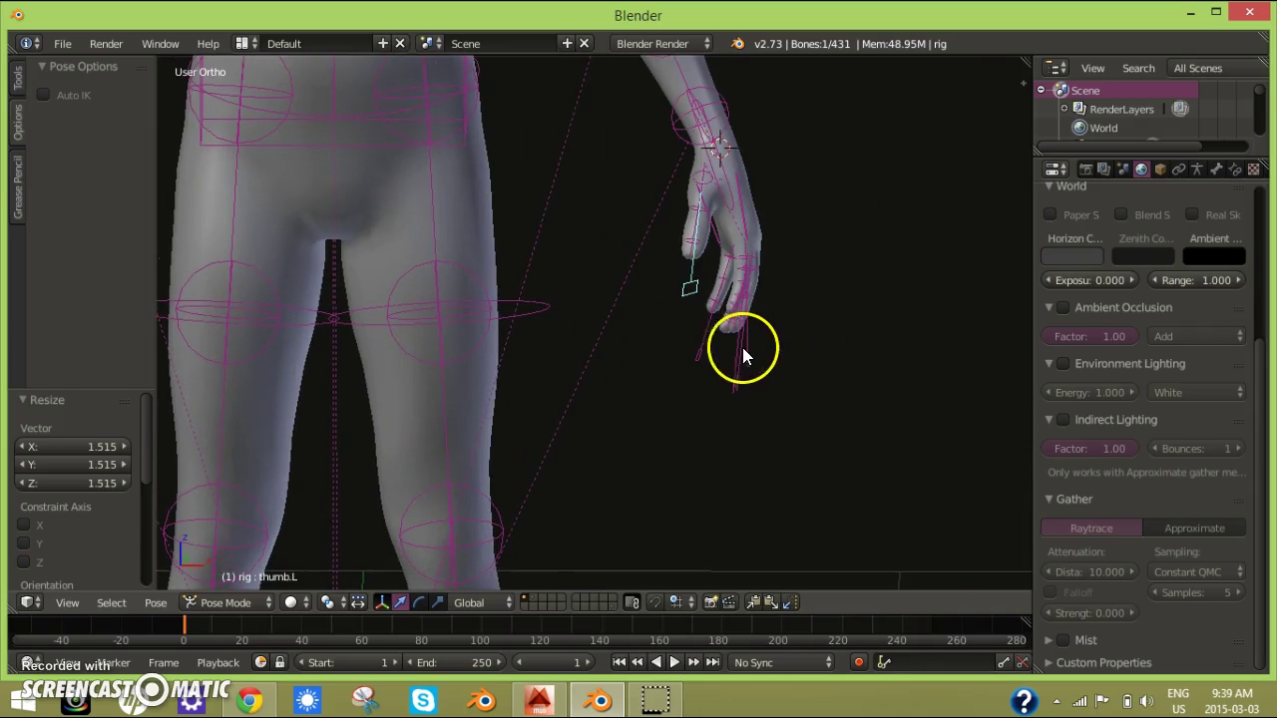
{"action": "key", "text": "r"}
{"action": "right_click", "coordinate": [750, 350]}
{"action": "key", "text": "s"}
{"action": "right_click", "coordinate": [710, 327]}
View the scene layer holding the plain bone armature and return to the layer with the rigged body.
{"action": "scroll", "coordinate": [711, 359], "scroll_direction": "down", "scroll_amount": 4}
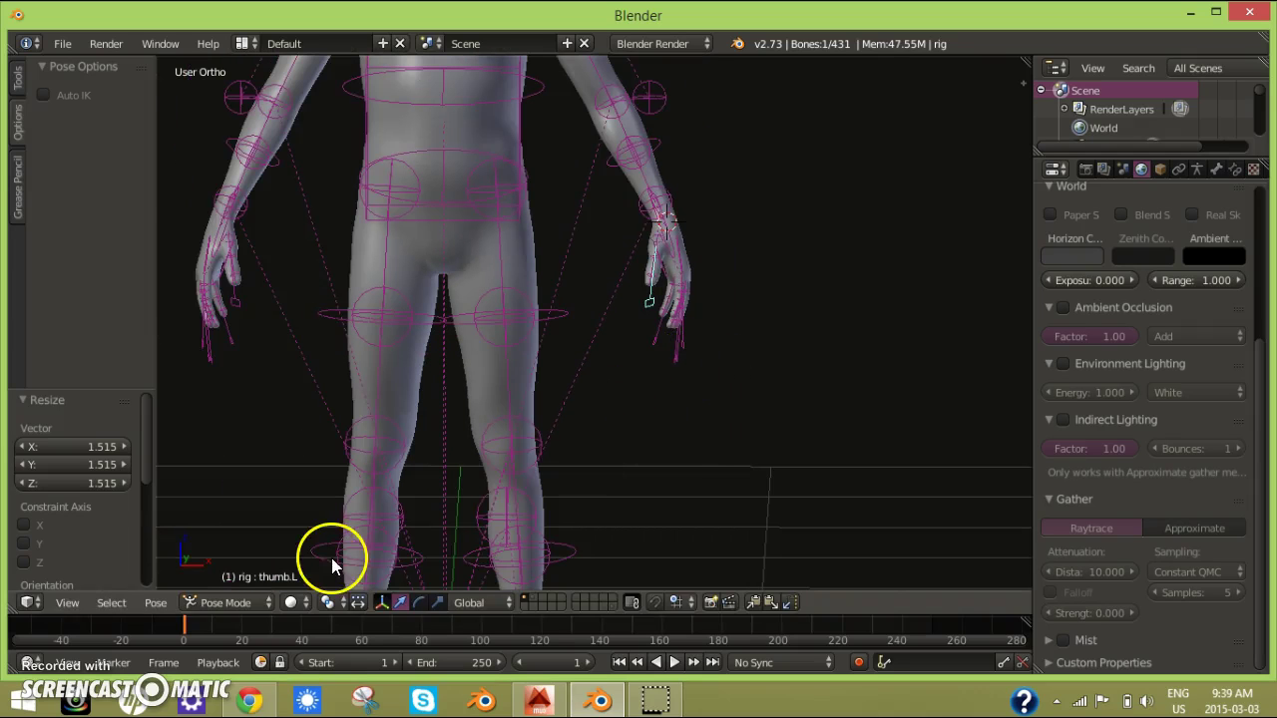
{"action": "left_click", "coordinate": [533, 598]}
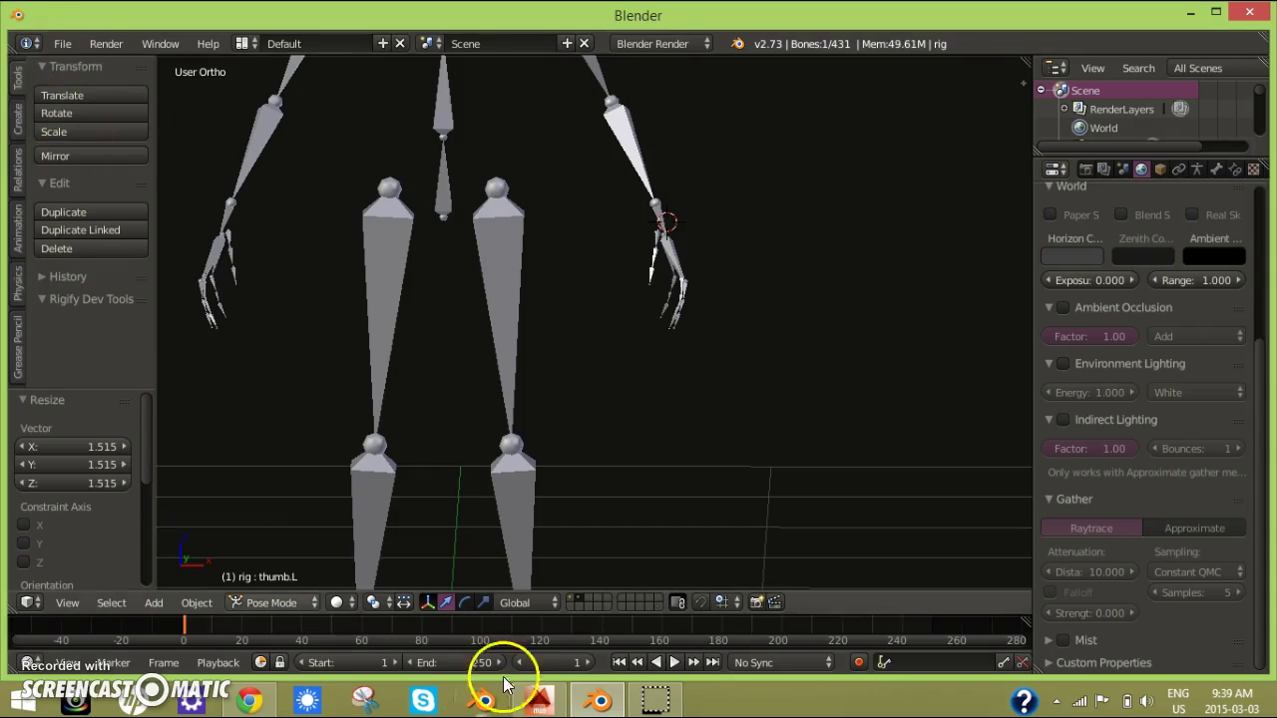
{"action": "left_click", "coordinate": [564, 599]}
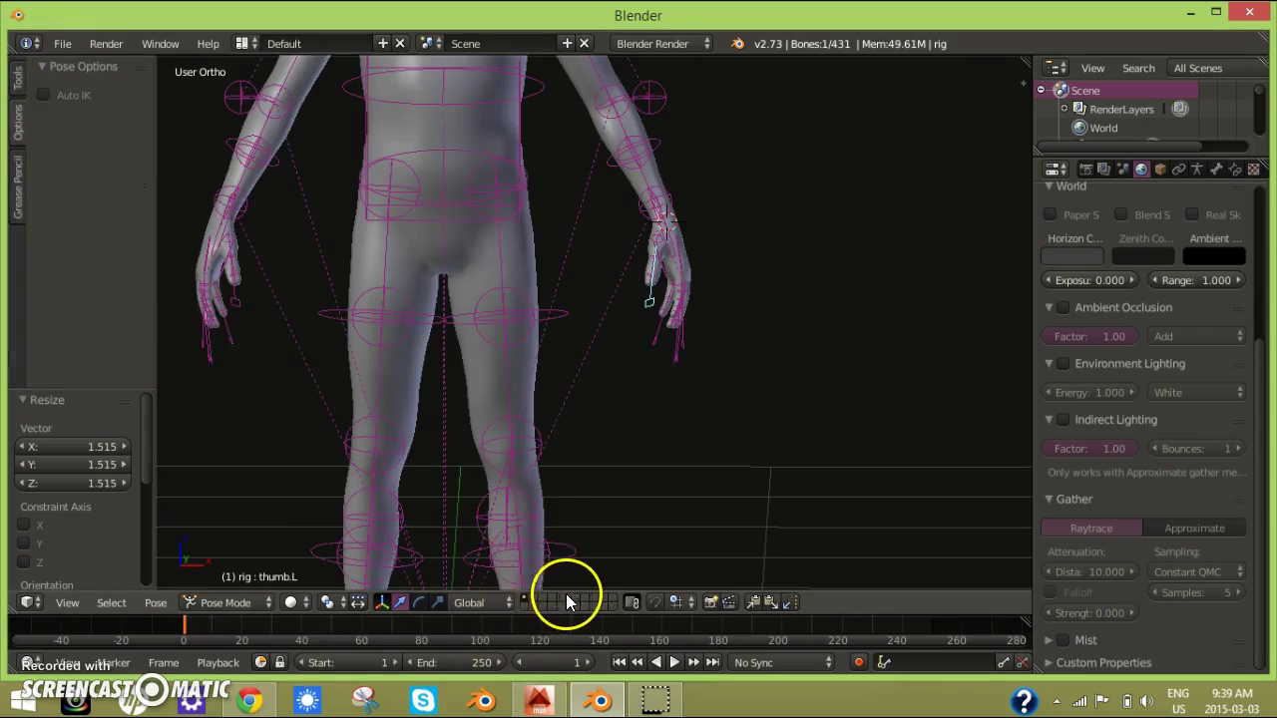
Start a new scene by reloading the start-up file.
{"action": "left_click", "coordinate": [61, 43]}
{"action": "left_click", "coordinate": [91, 71]}
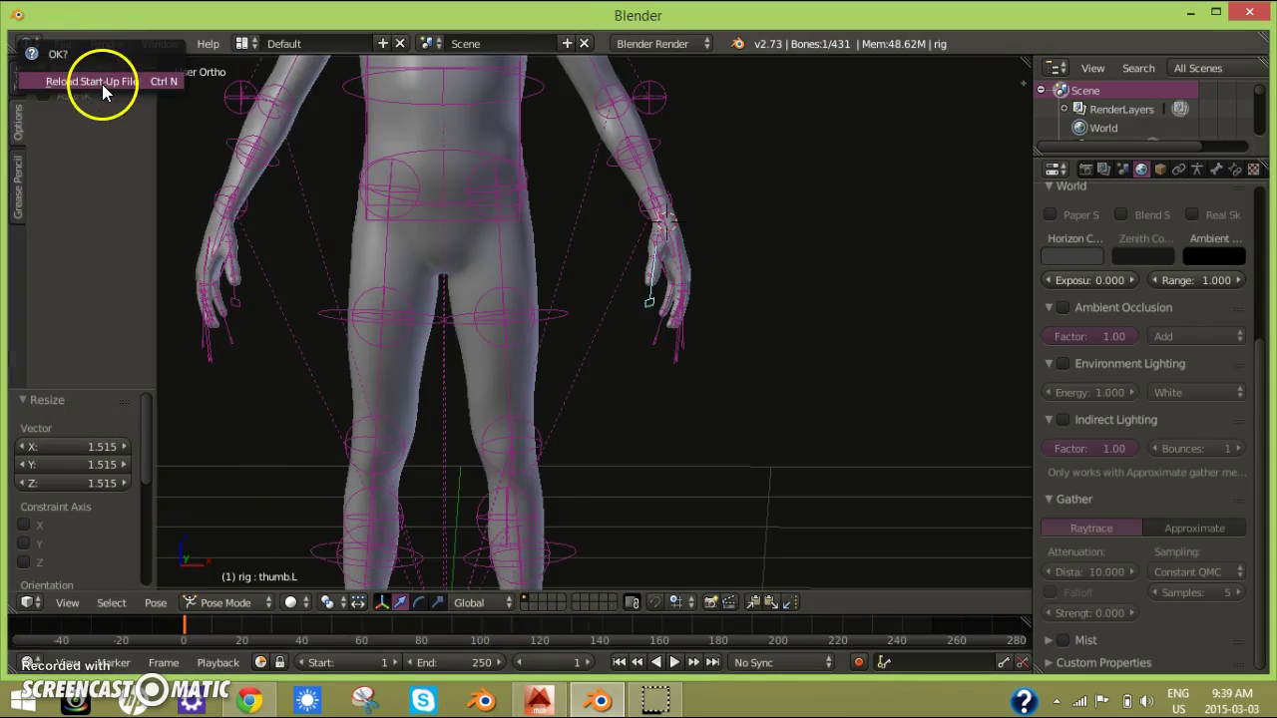
{"action": "left_click", "coordinate": [103, 85]}
{"action": "scroll", "coordinate": [686, 337], "scroll_direction": "up", "scroll_amount": 3}
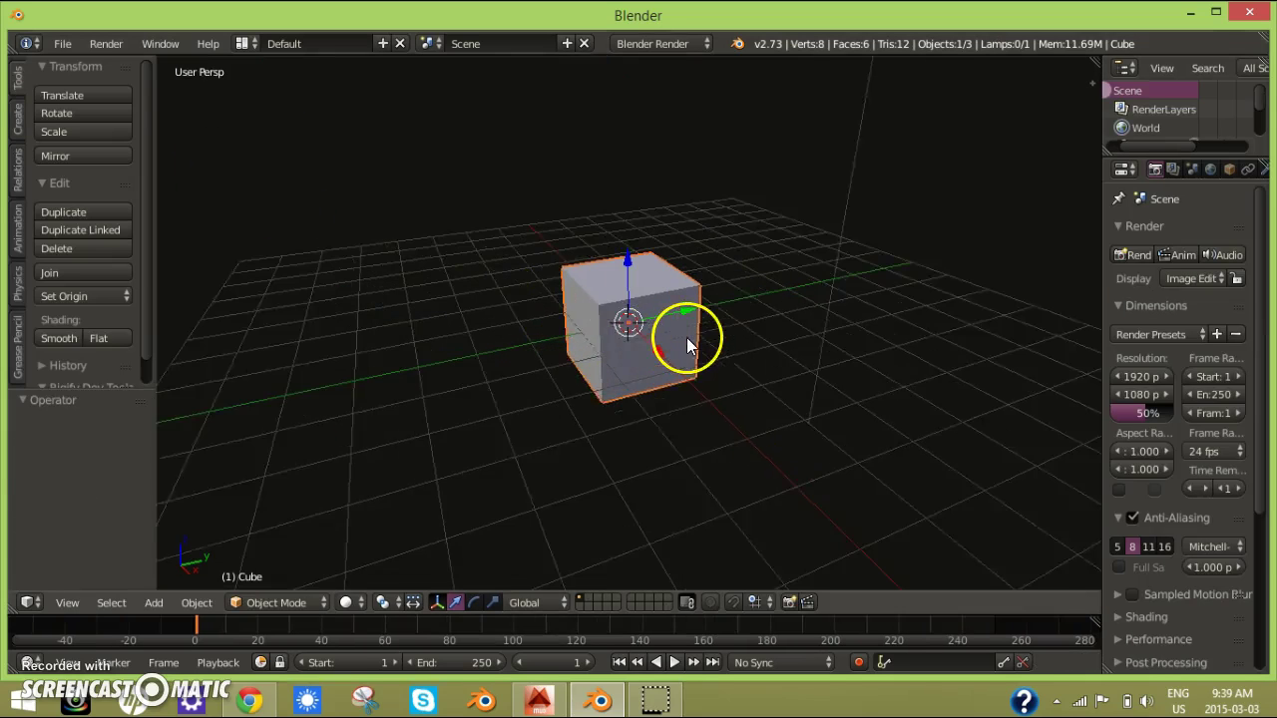
{"action": "middle_click_drag", "start_coordinate": [686, 337], "coordinate": [739, 340]}
{"action": "scroll", "coordinate": [739, 341], "scroll_direction": "up", "scroll_amount": 2}
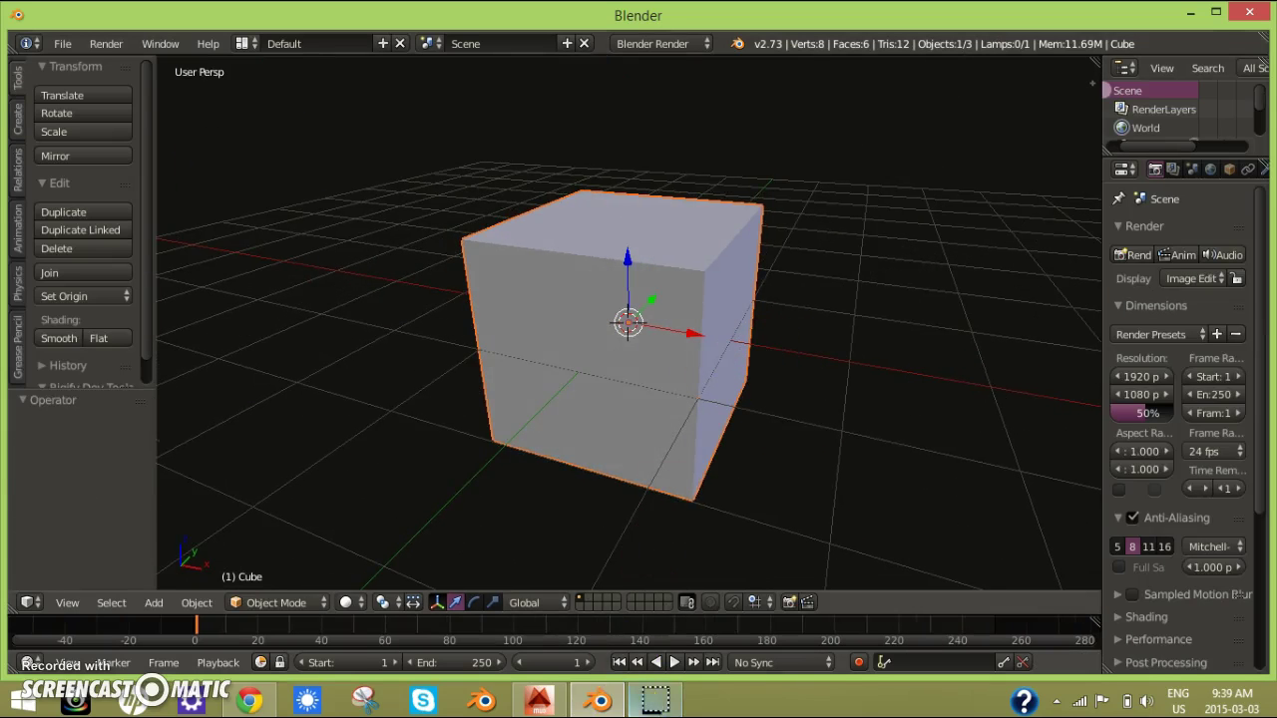
Switch to Mudbox and start a new scene with the Human Body starting sculpture.
{"action": "left_click", "coordinate": [539, 702]}
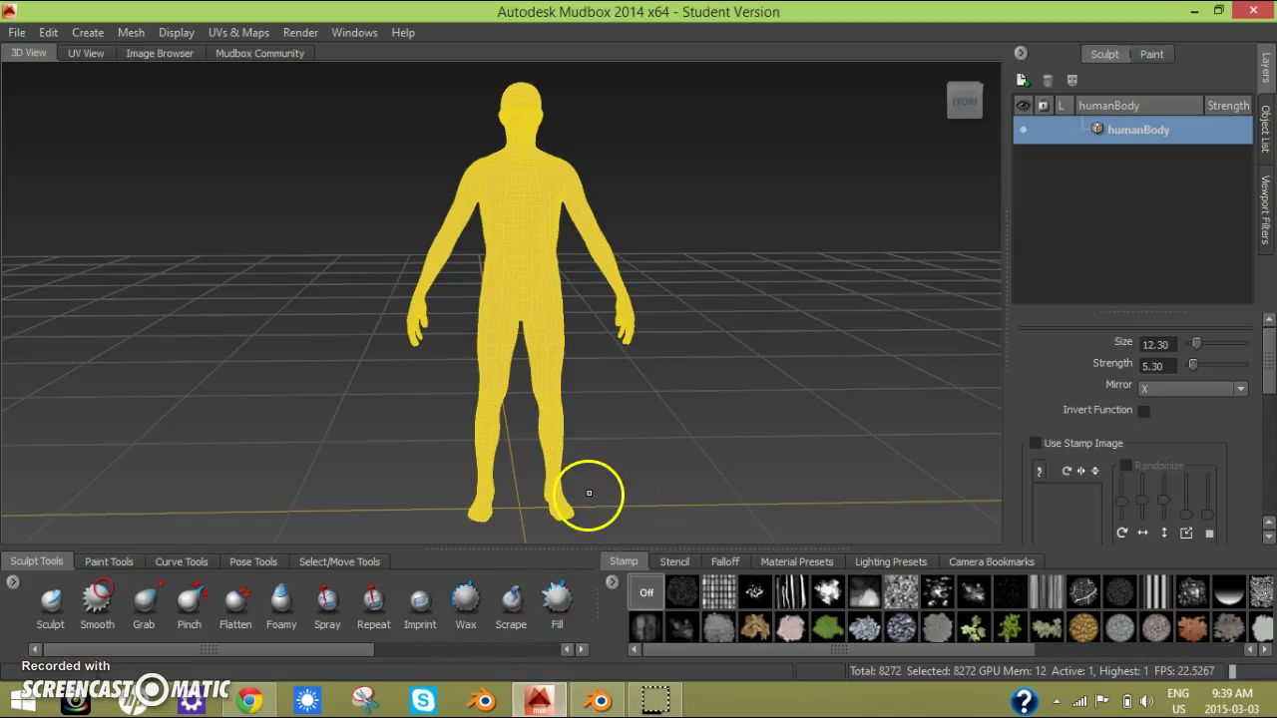
{"action": "left_click", "coordinate": [17, 33]}
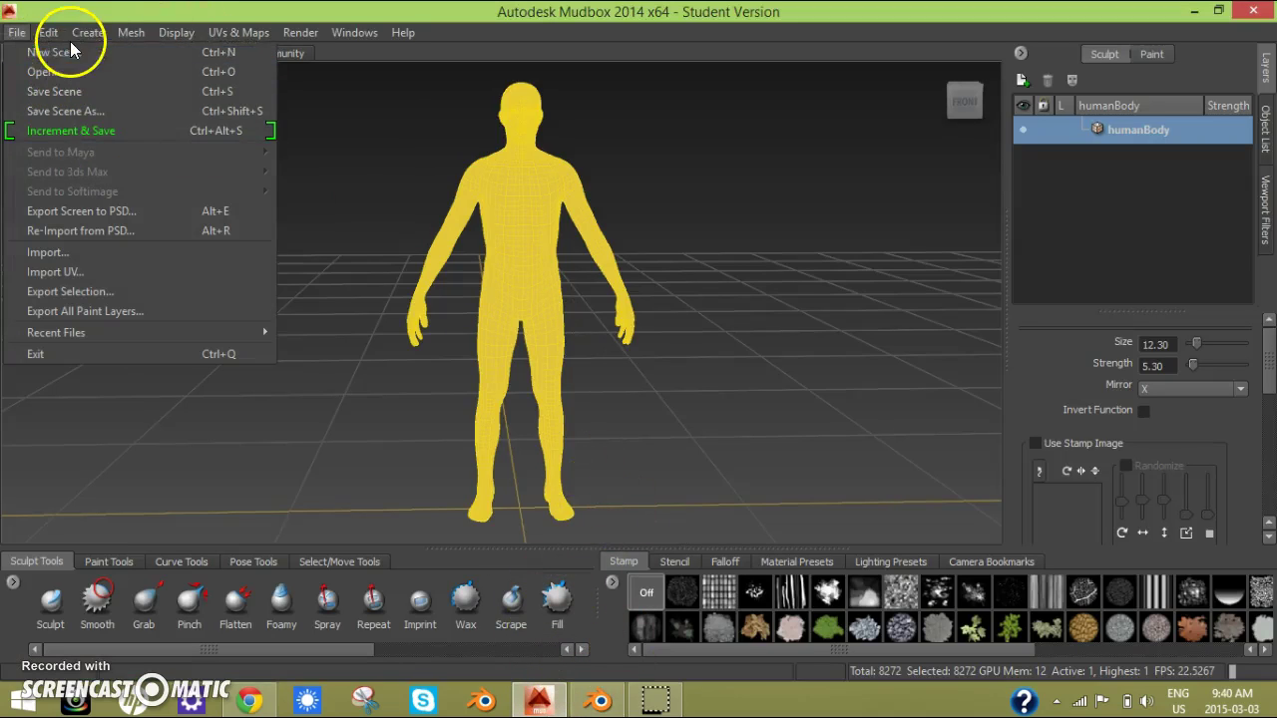
{"action": "left_click", "coordinate": [66, 53]}
{"action": "left_click", "coordinate": [613, 371]}
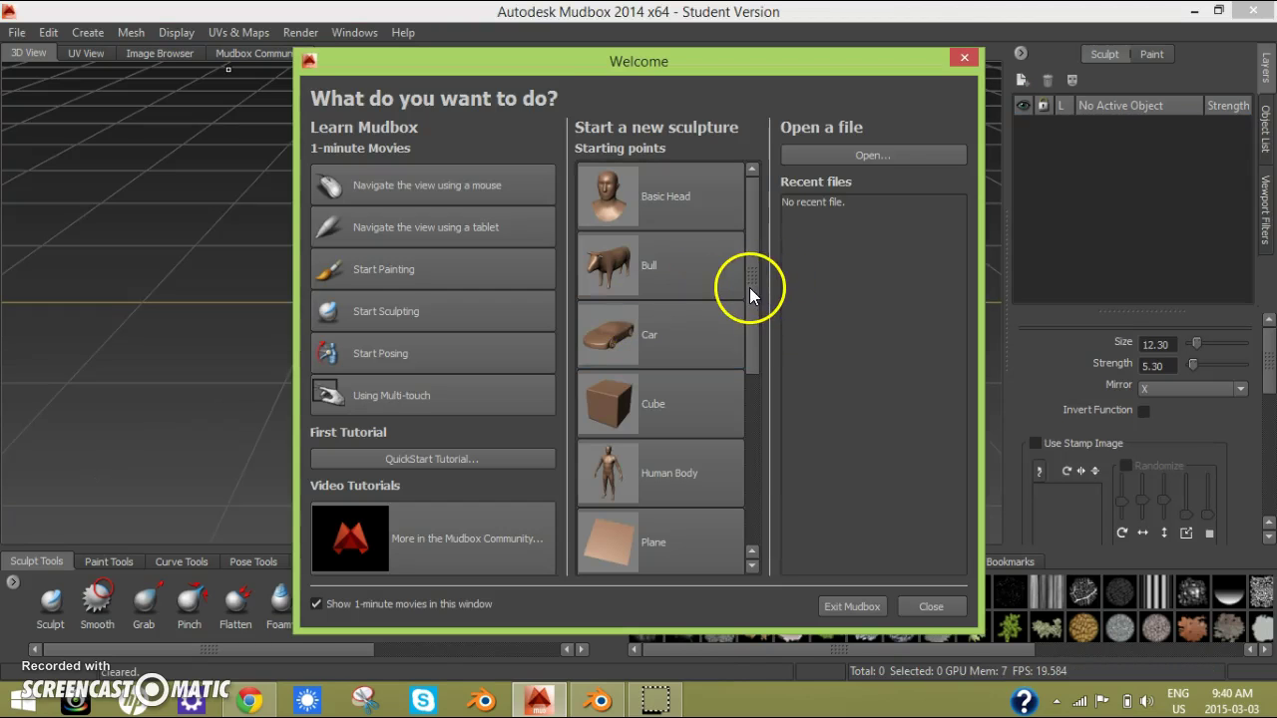
{"action": "left_click_drag", "start_coordinate": [749, 287], "coordinate": [768, 389]}
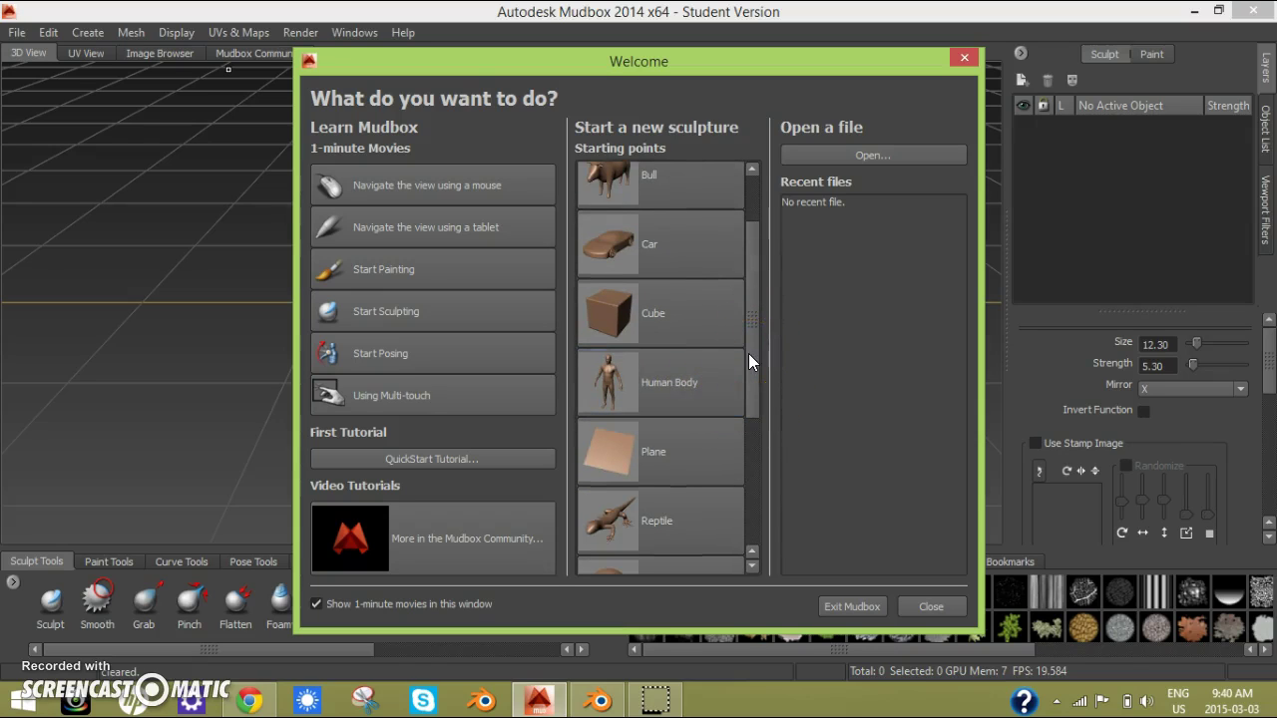
{"action": "left_click", "coordinate": [696, 369]}
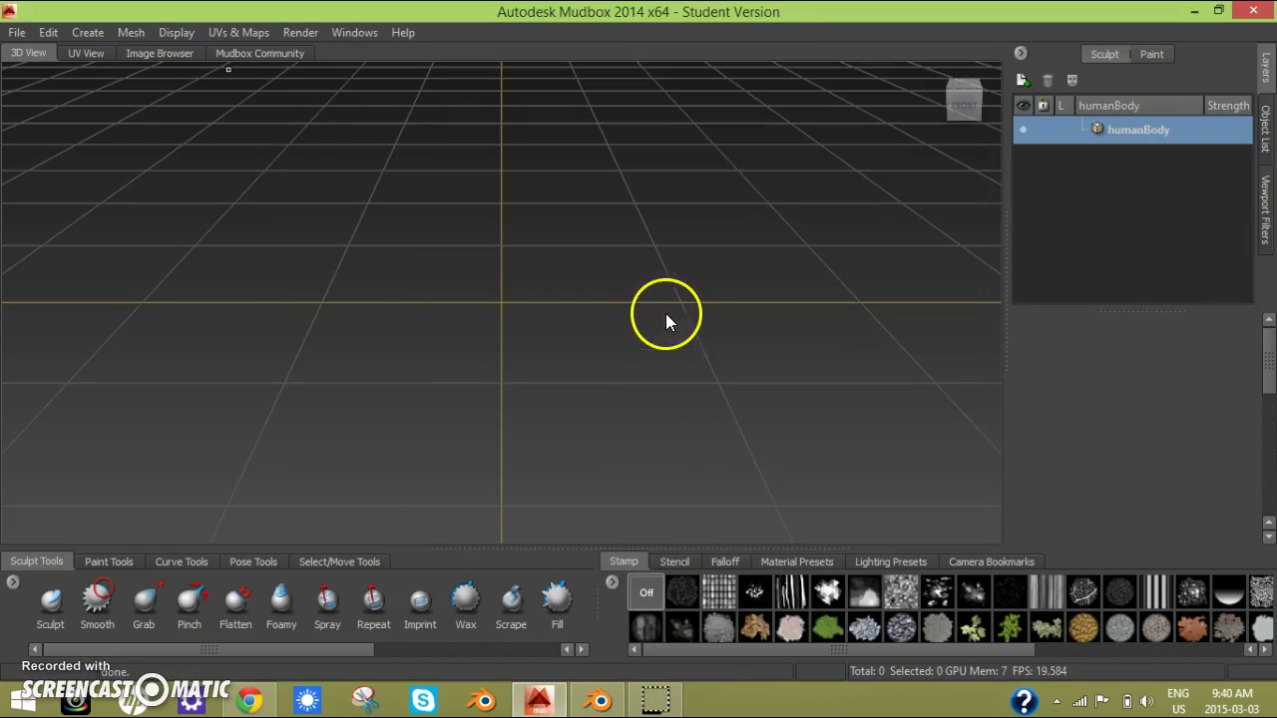
Try to export the selected human body as the OBJ file human into the mudbox files folder.
{"action": "scroll", "coordinate": [688, 276], "scroll_direction": "down", "scroll_amount": 1}
{"action": "scroll", "coordinate": [651, 264], "scroll_direction": "up", "scroll_amount": 2}
{"action": "middle_click_drag", "start_coordinate": [652, 263], "coordinate": [676, 414], "text": "alt"}
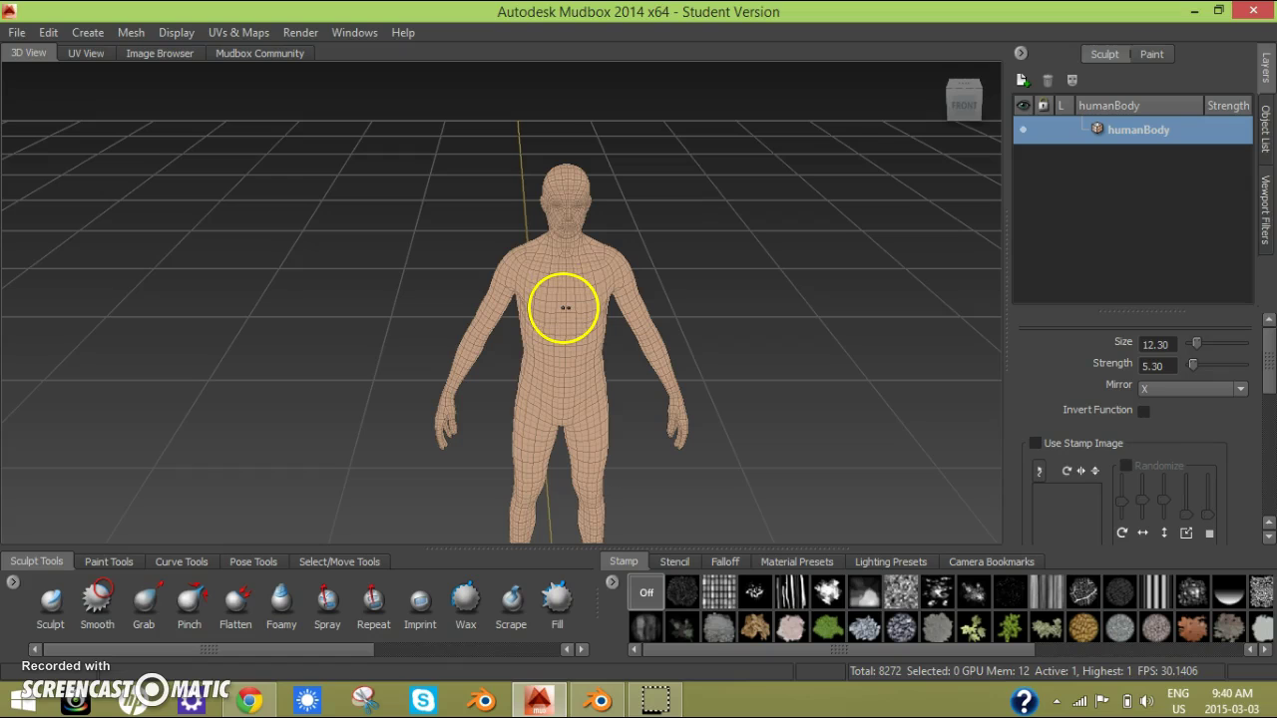
{"action": "right_click_drag", "start_coordinate": [563, 314], "coordinate": [561, 356]}
{"action": "left_click", "coordinate": [12, 32]}
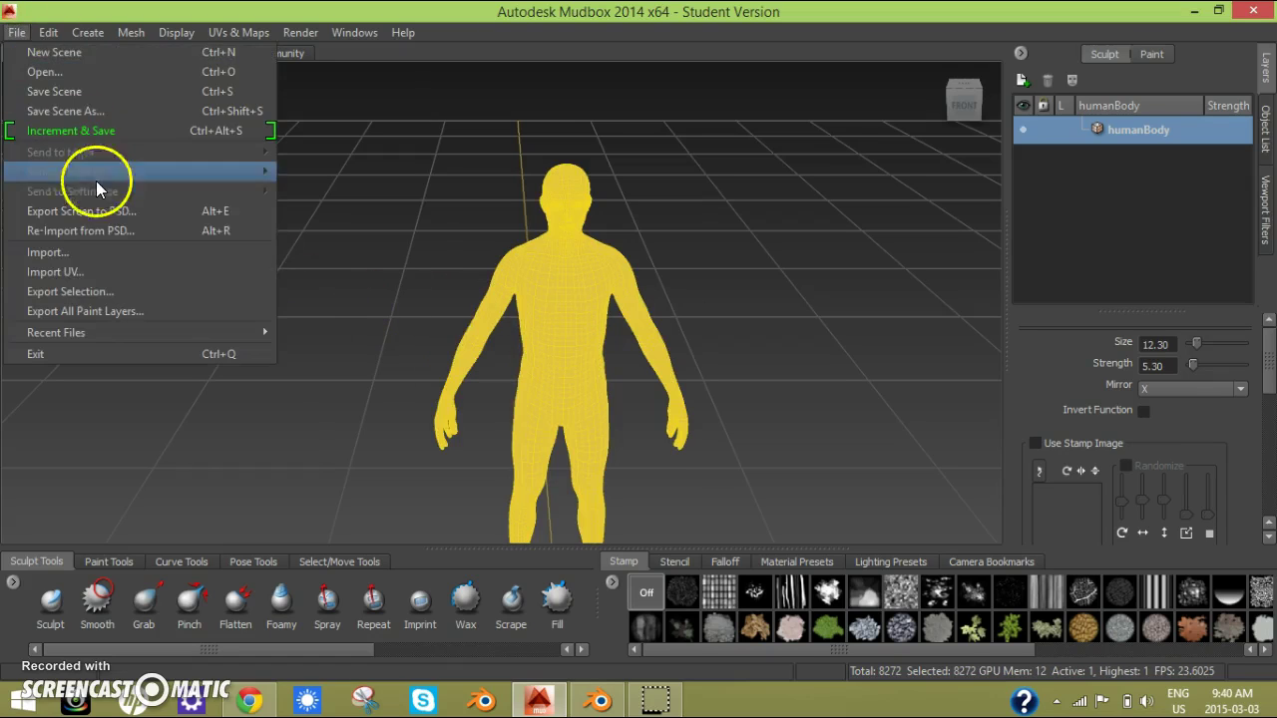
{"action": "left_click", "coordinate": [127, 291]}
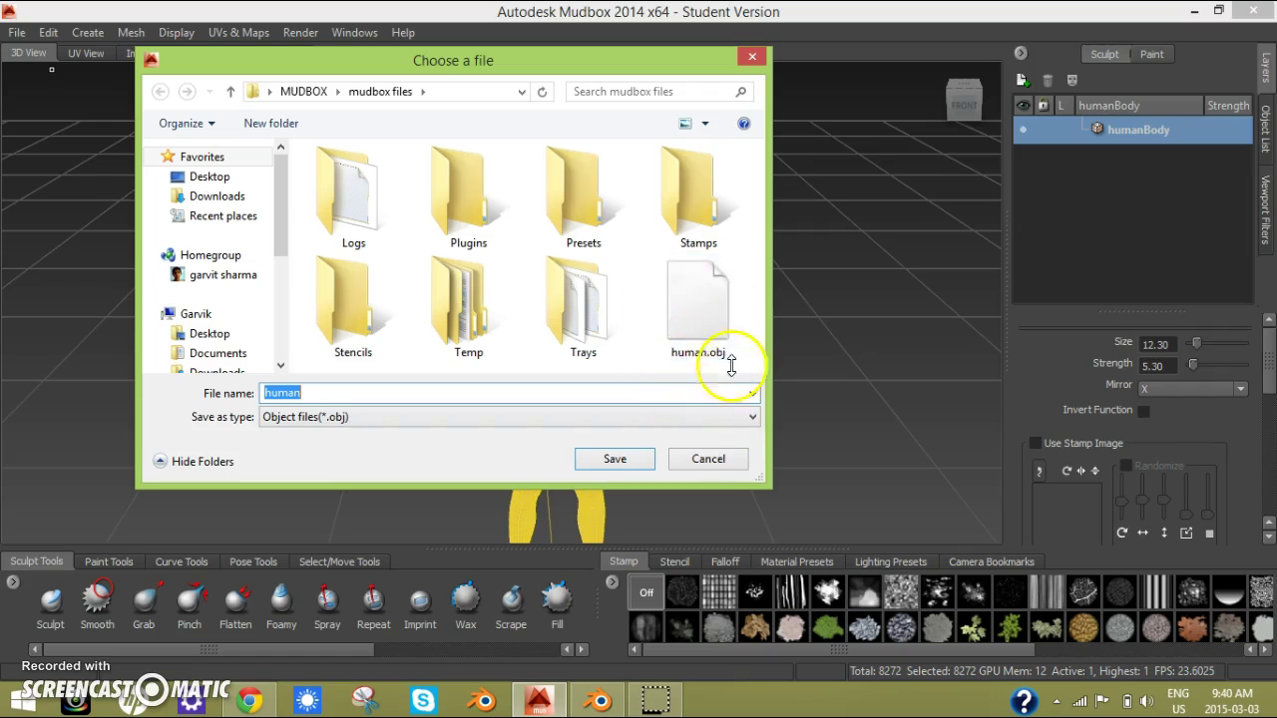
{"action": "left_click", "coordinate": [710, 459]}
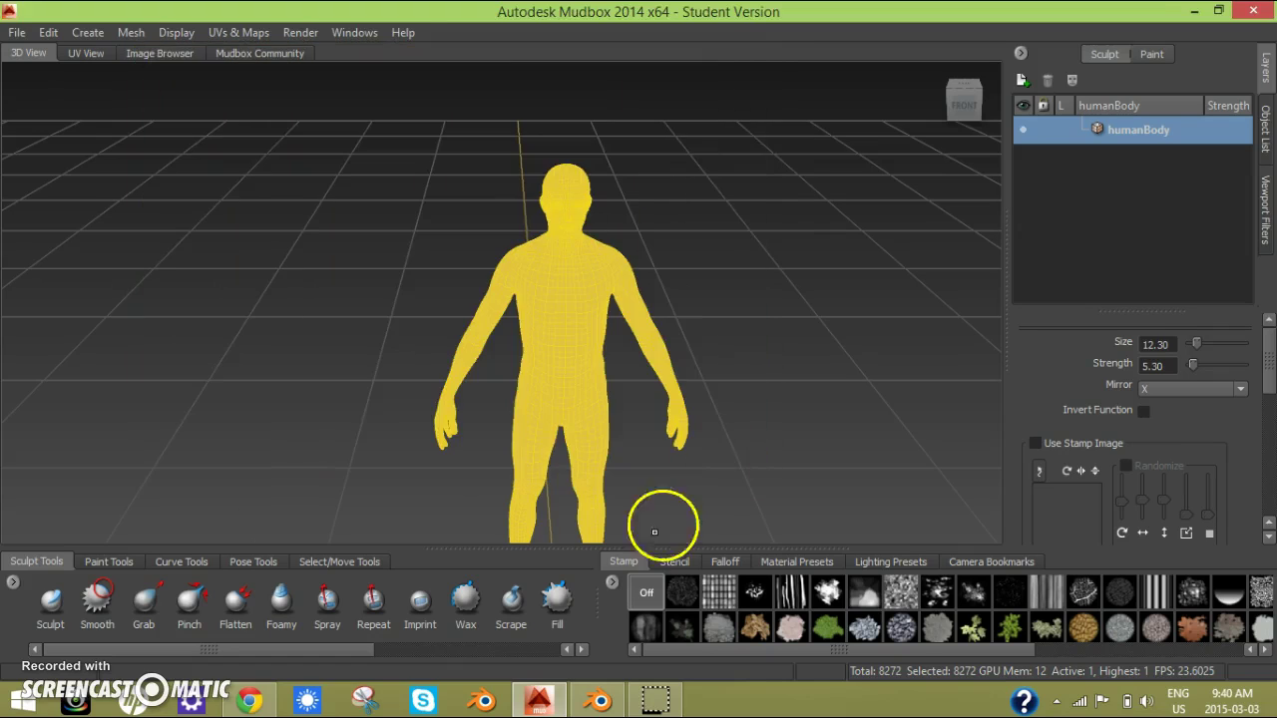
Switch to Blender and open the Wavefront (.obj) import.
{"action": "left_click", "coordinate": [596, 701]}
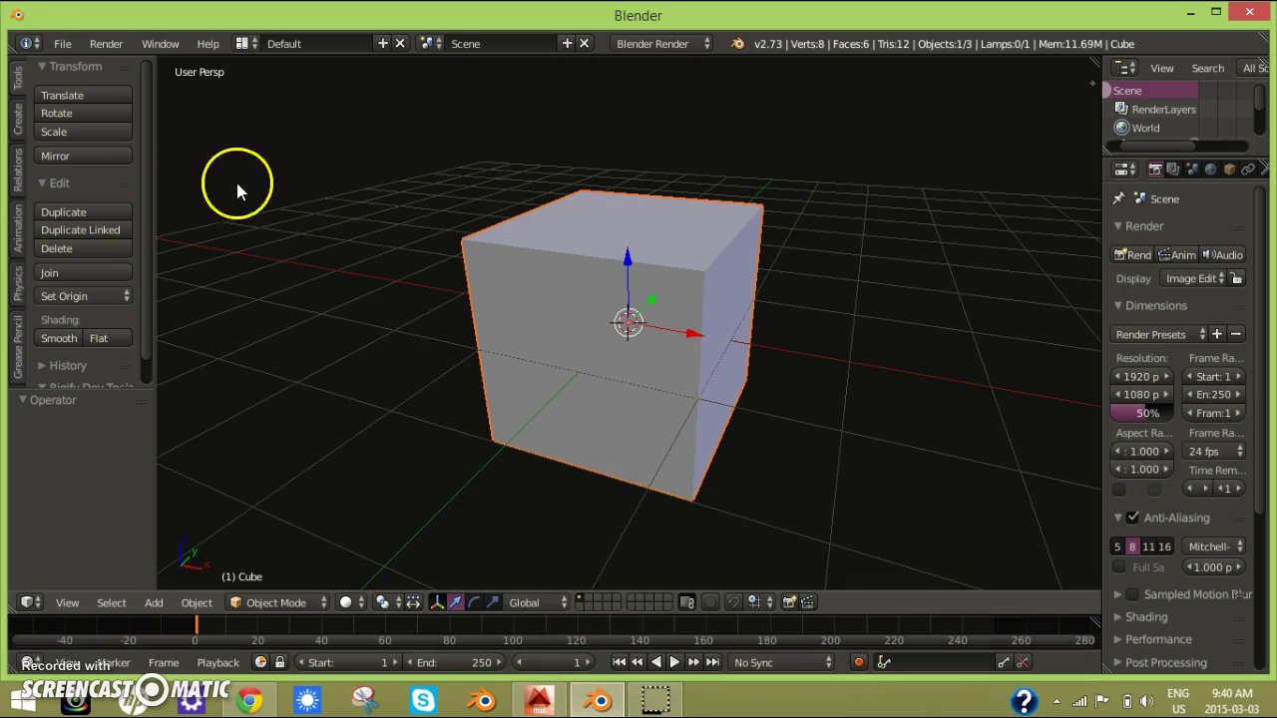
{"action": "left_click", "coordinate": [59, 43]}
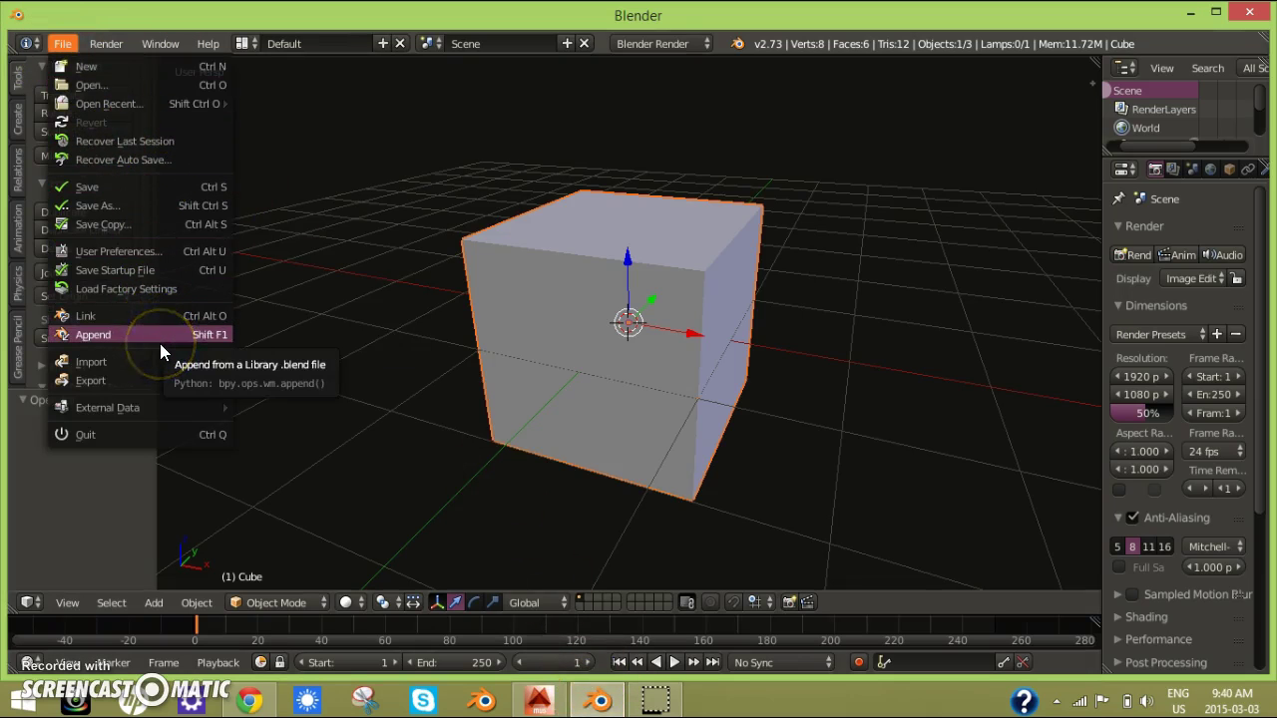
{"action": "mouse_move", "coordinate": [160, 359]}
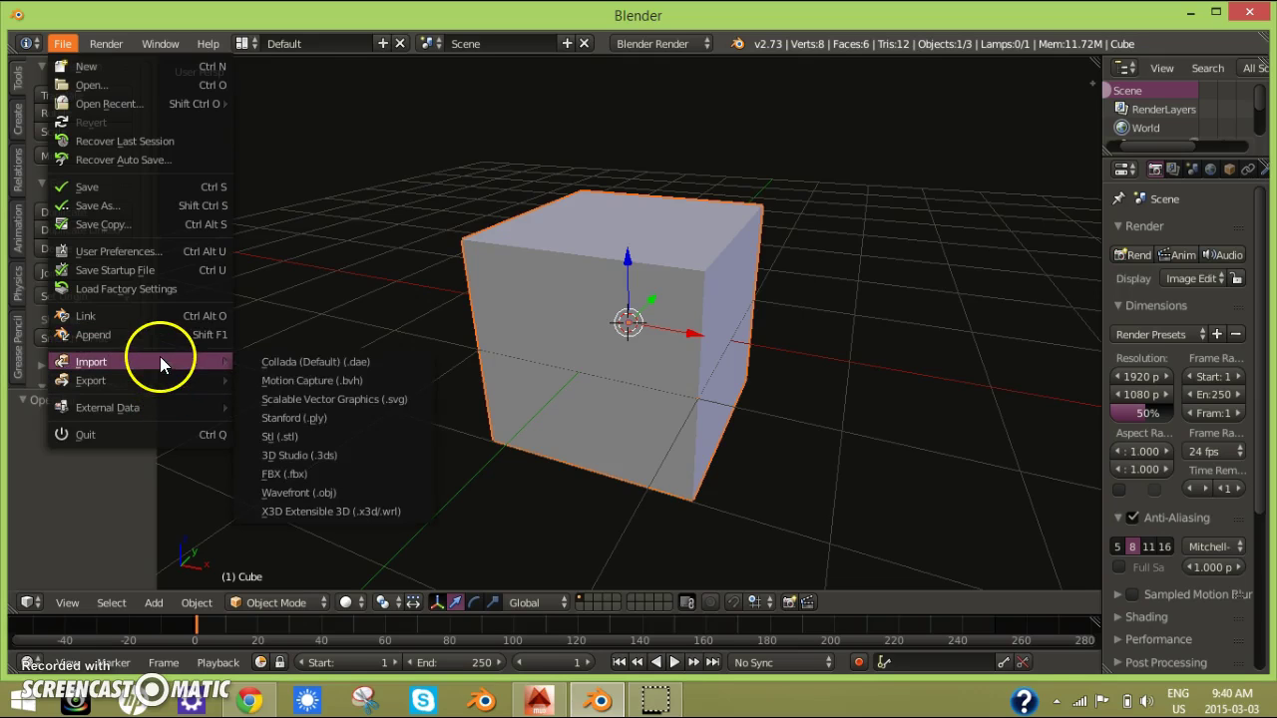
{"action": "left_click", "coordinate": [325, 494]}
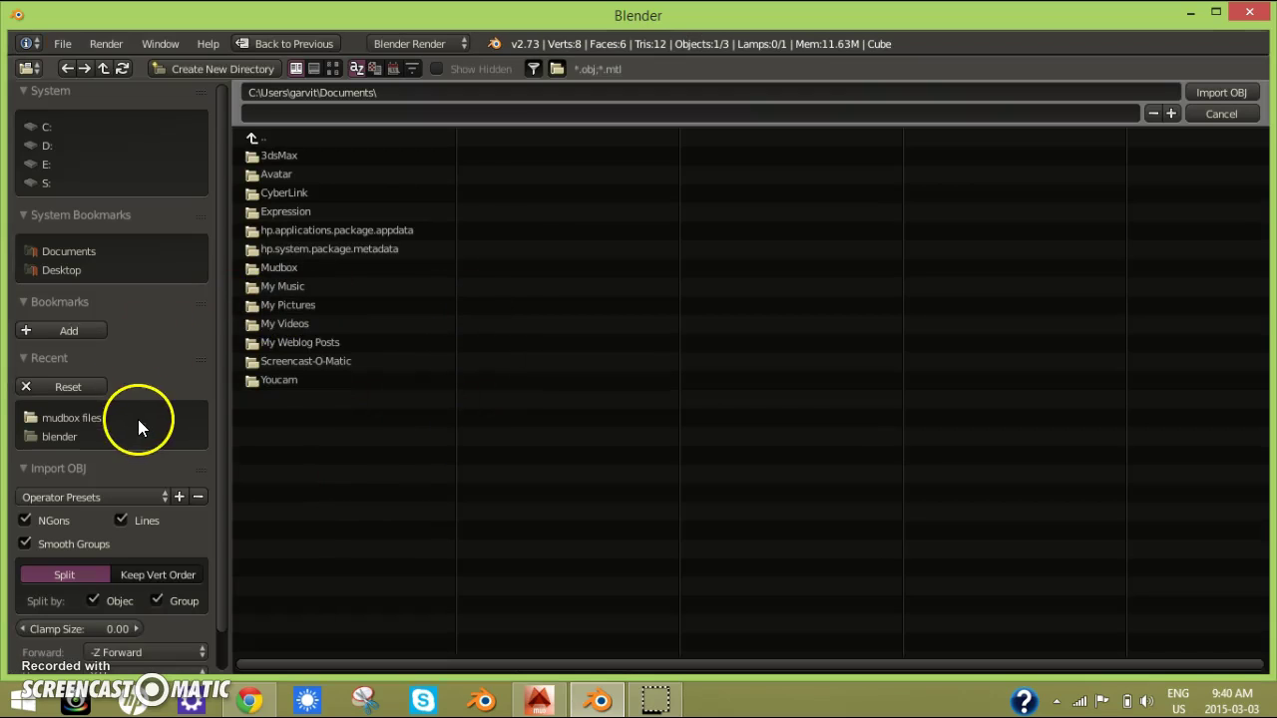
Browse to the mudbox files folder inside the MUDBOX folder on the Desktop.
{"action": "left_click", "coordinate": [60, 436]}
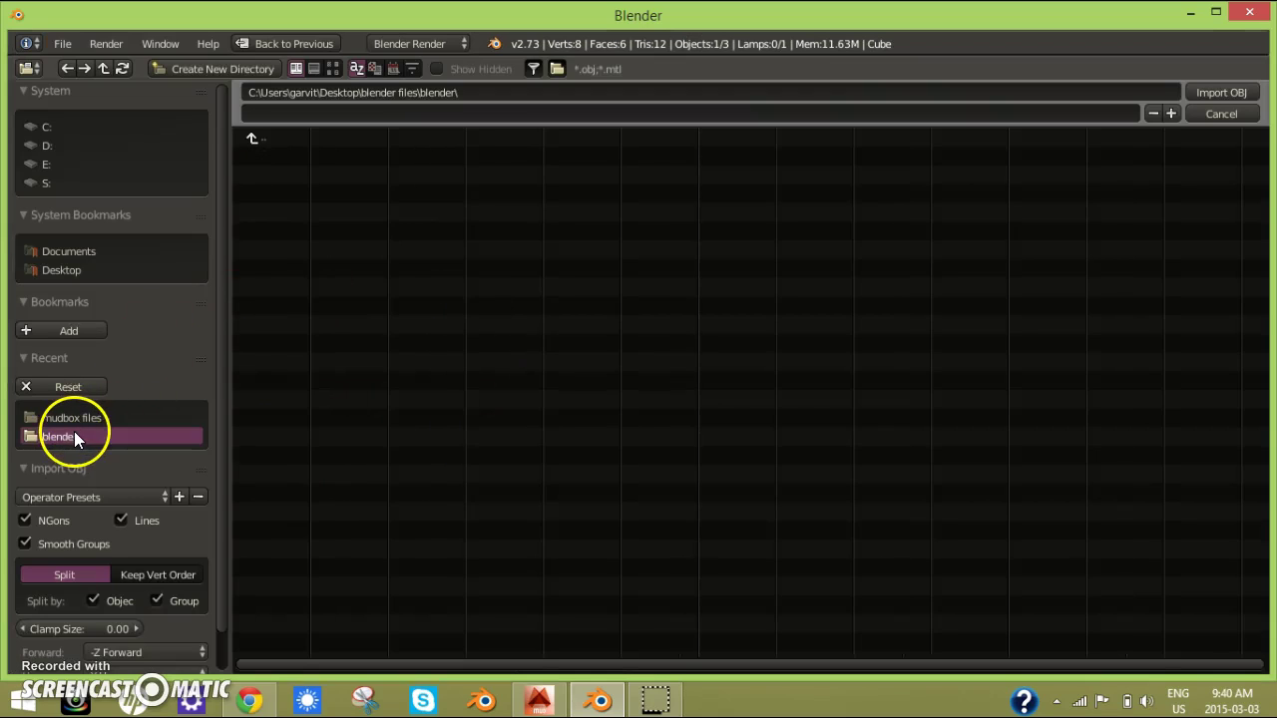
{"action": "left_click", "coordinate": [51, 270]}
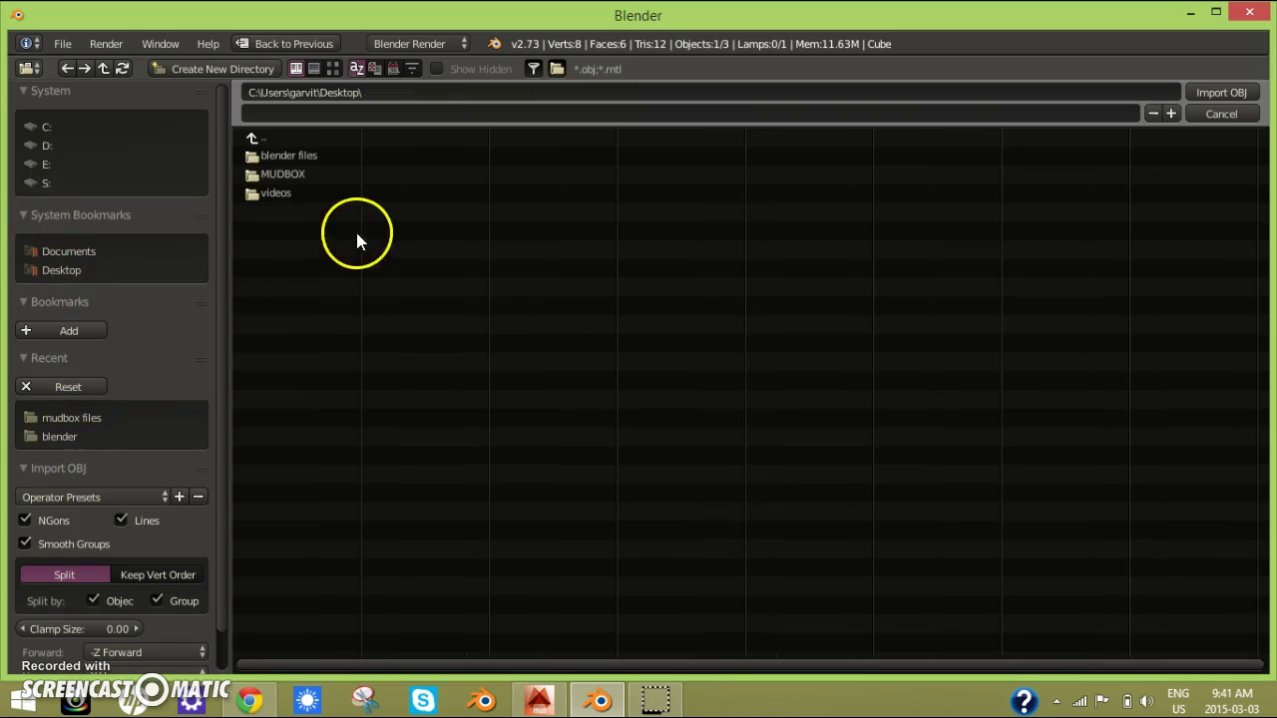
{"action": "double_click", "coordinate": [290, 171]}
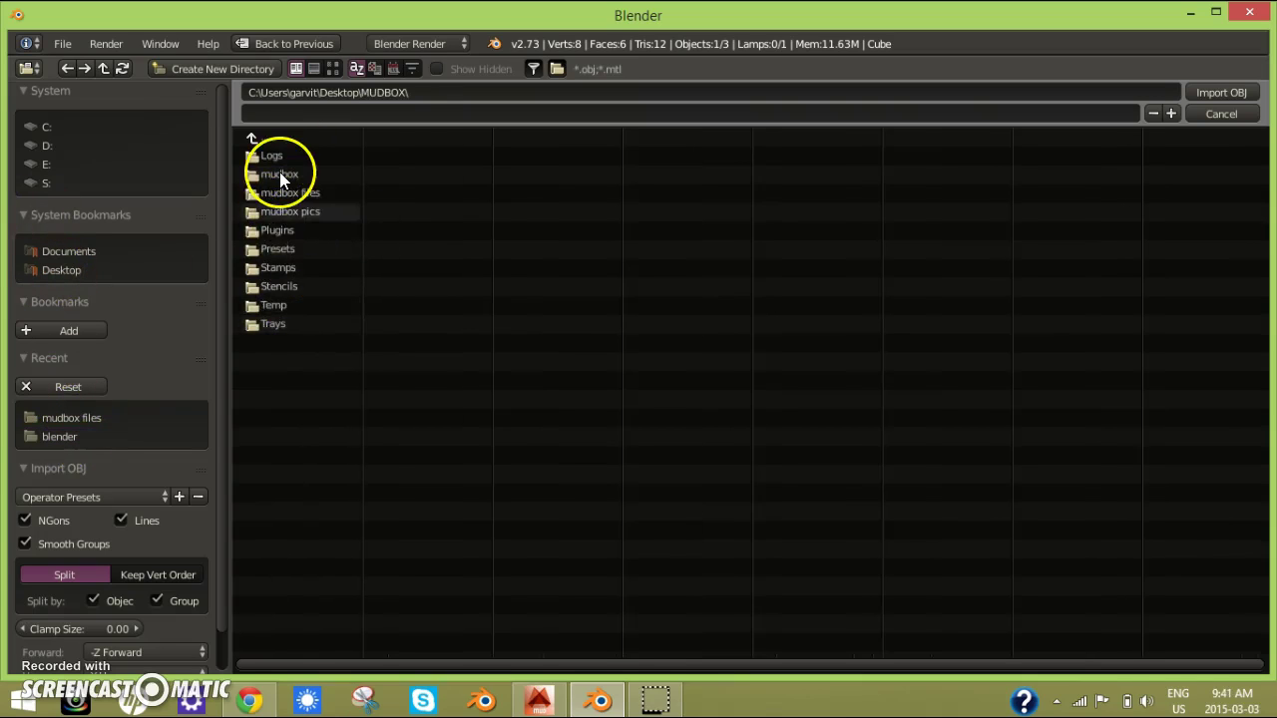
{"action": "double_click", "coordinate": [281, 173]}
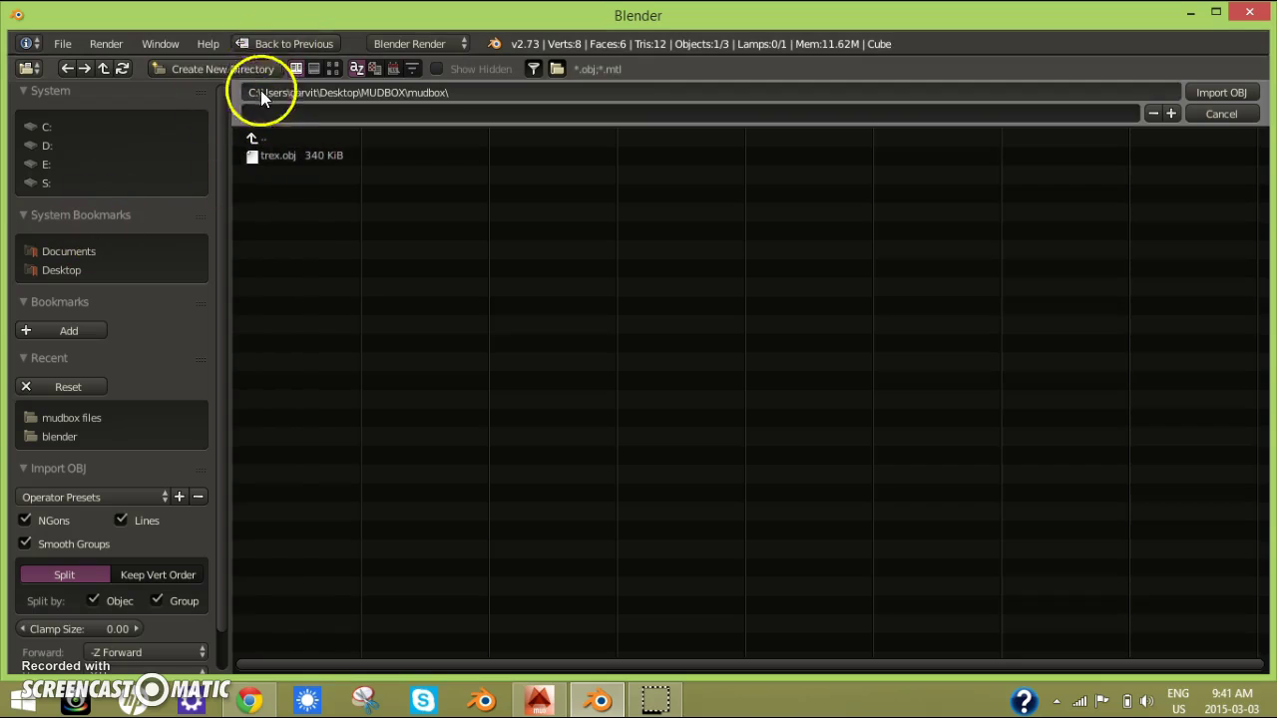
{"action": "double_click", "coordinate": [274, 138]}
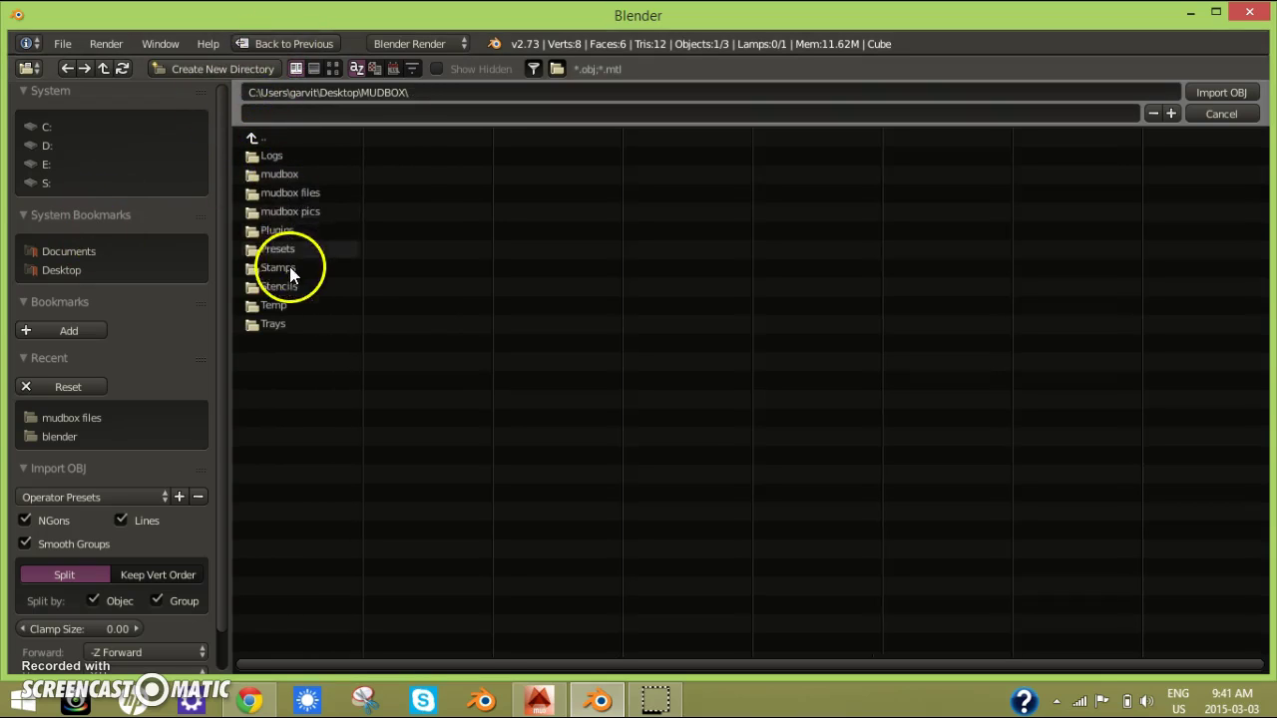
{"action": "double_click", "coordinate": [294, 193]}
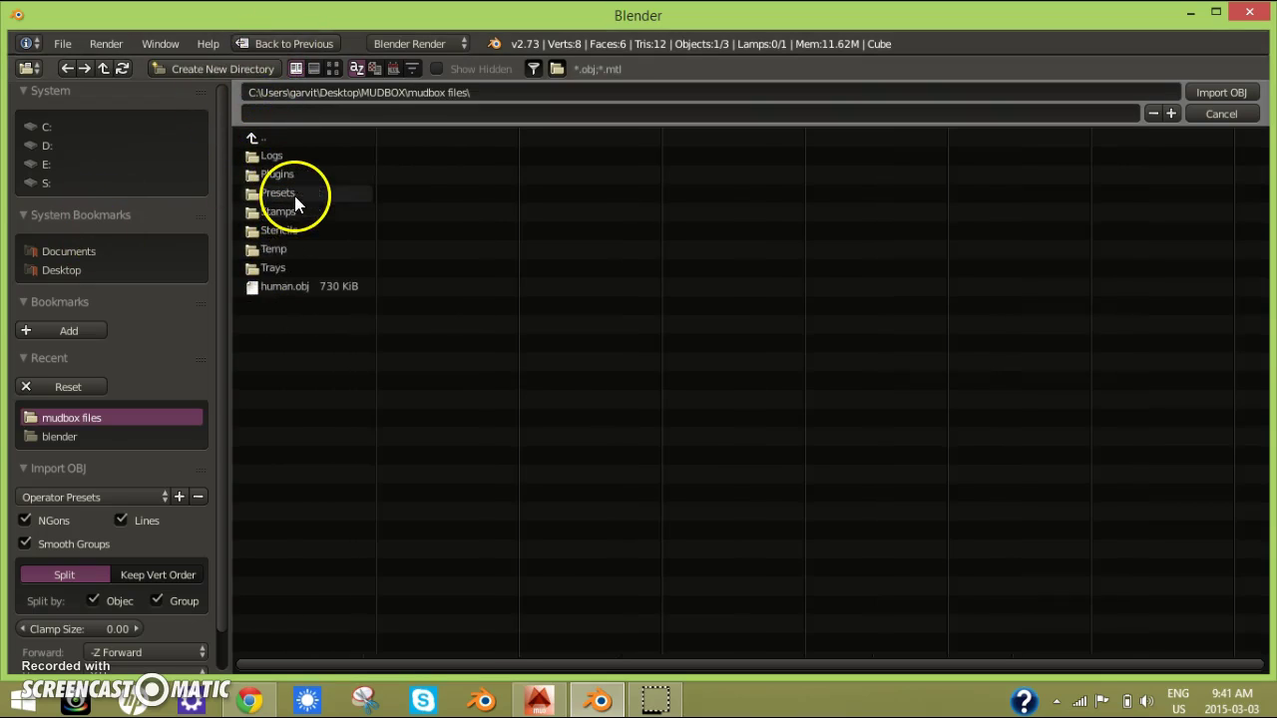
Import human.obj from the mudbox files folder into the scene.
{"action": "left_click", "coordinate": [328, 287]}
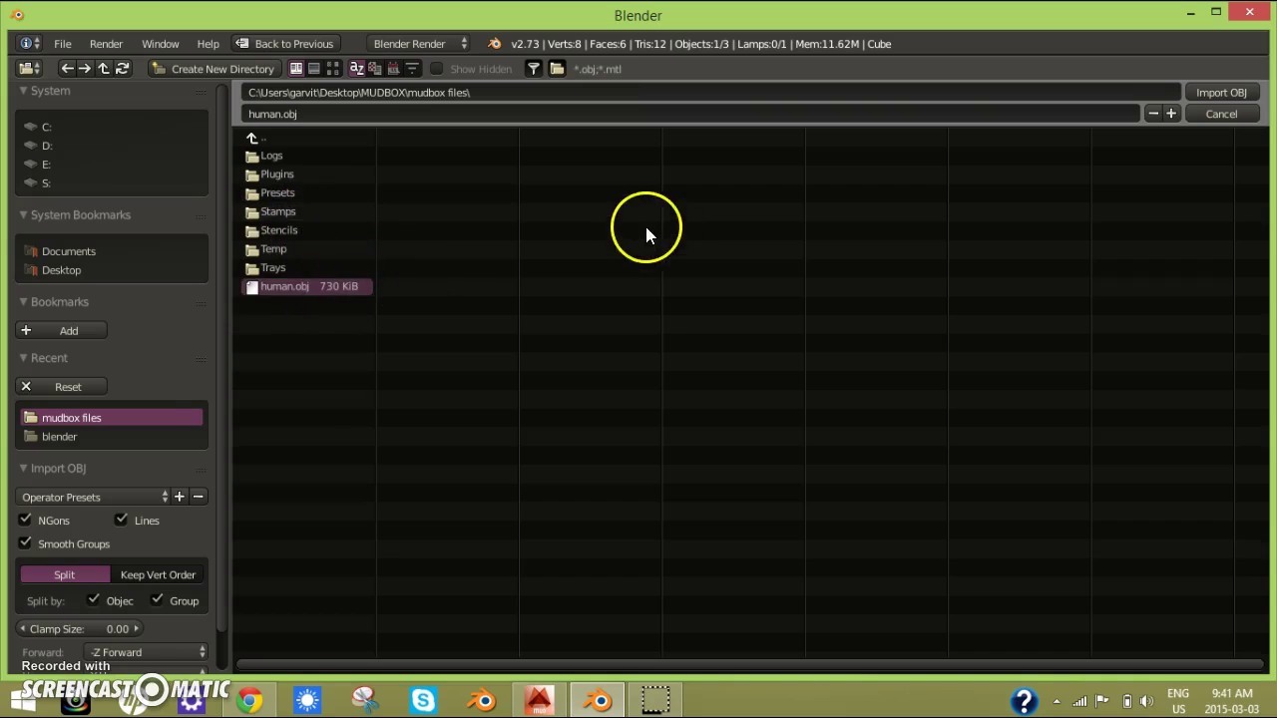
{"action": "left_click", "coordinate": [1215, 92]}
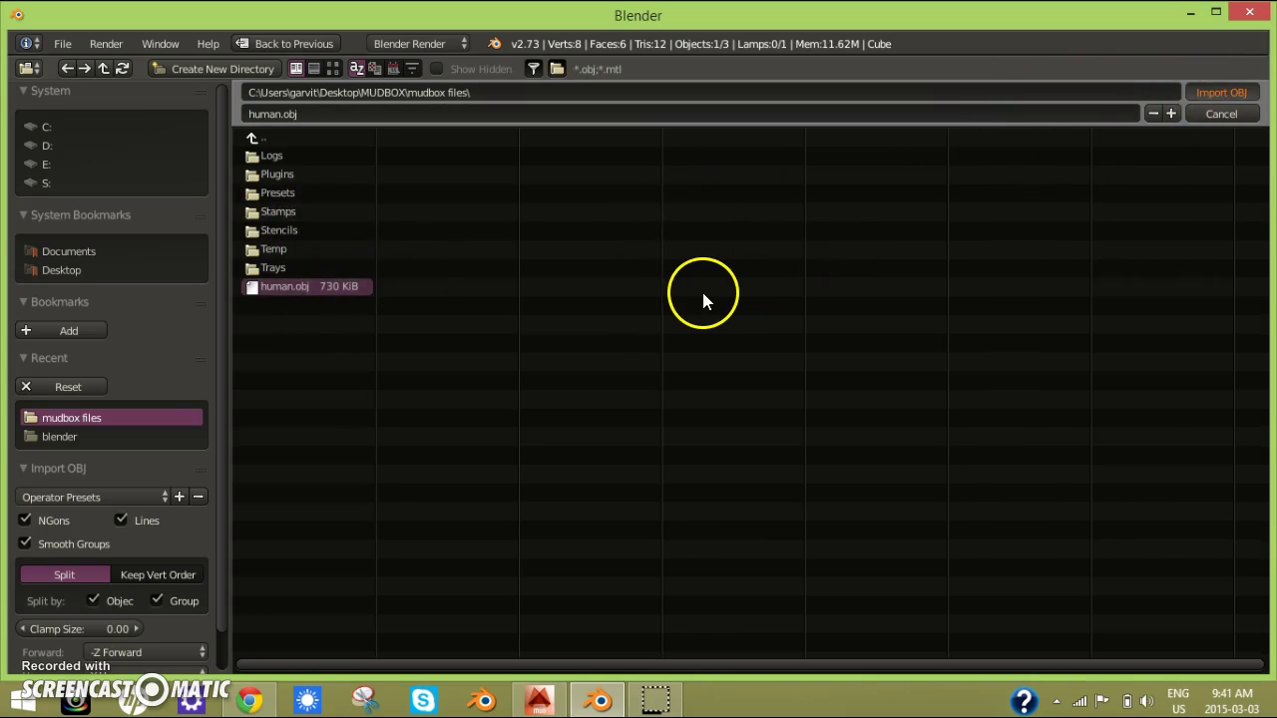
{"action": "scroll", "coordinate": [607, 299], "scroll_direction": "down", "scroll_amount": 6}
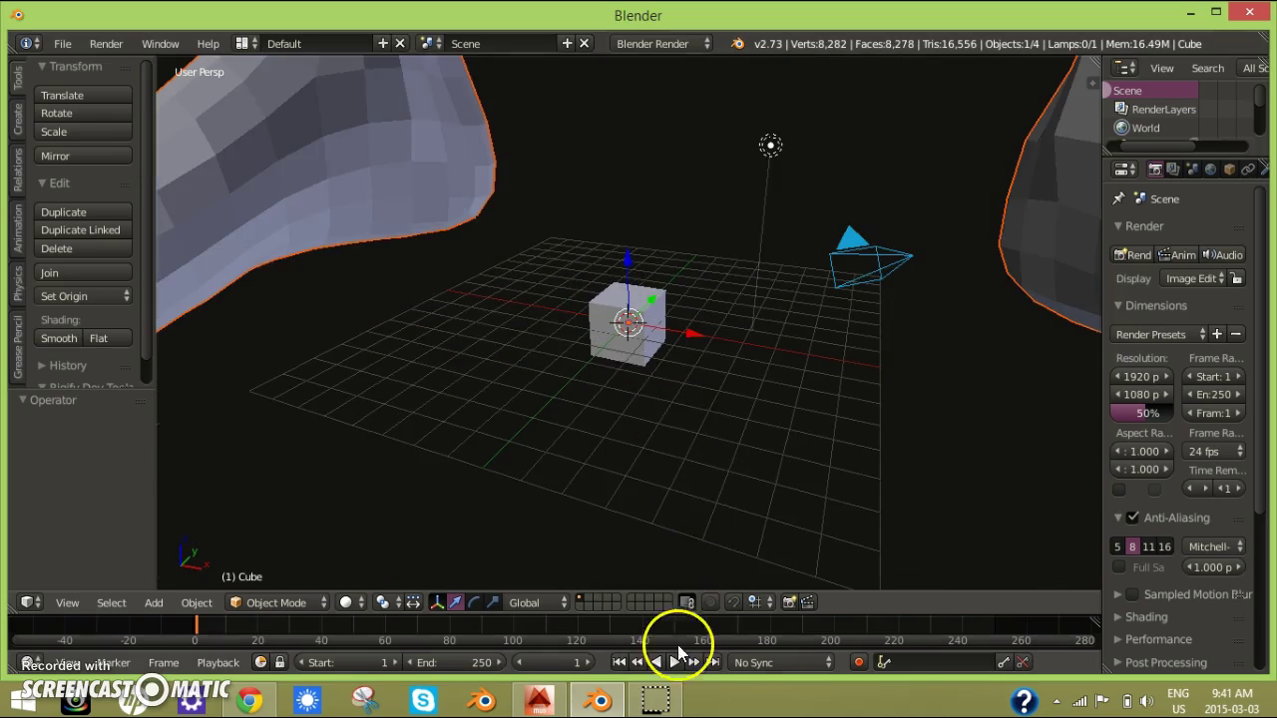
{"action": "left_click", "coordinate": [538, 699]}
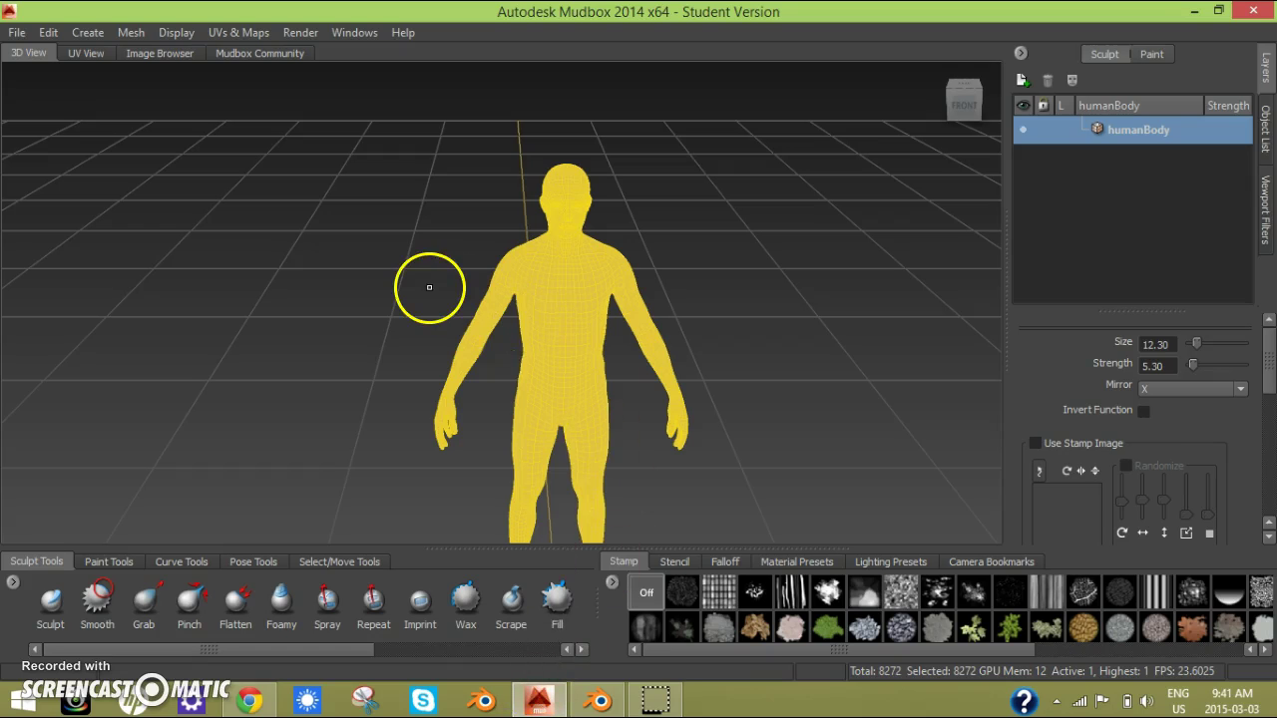
{"action": "left_click", "coordinate": [22, 34]}
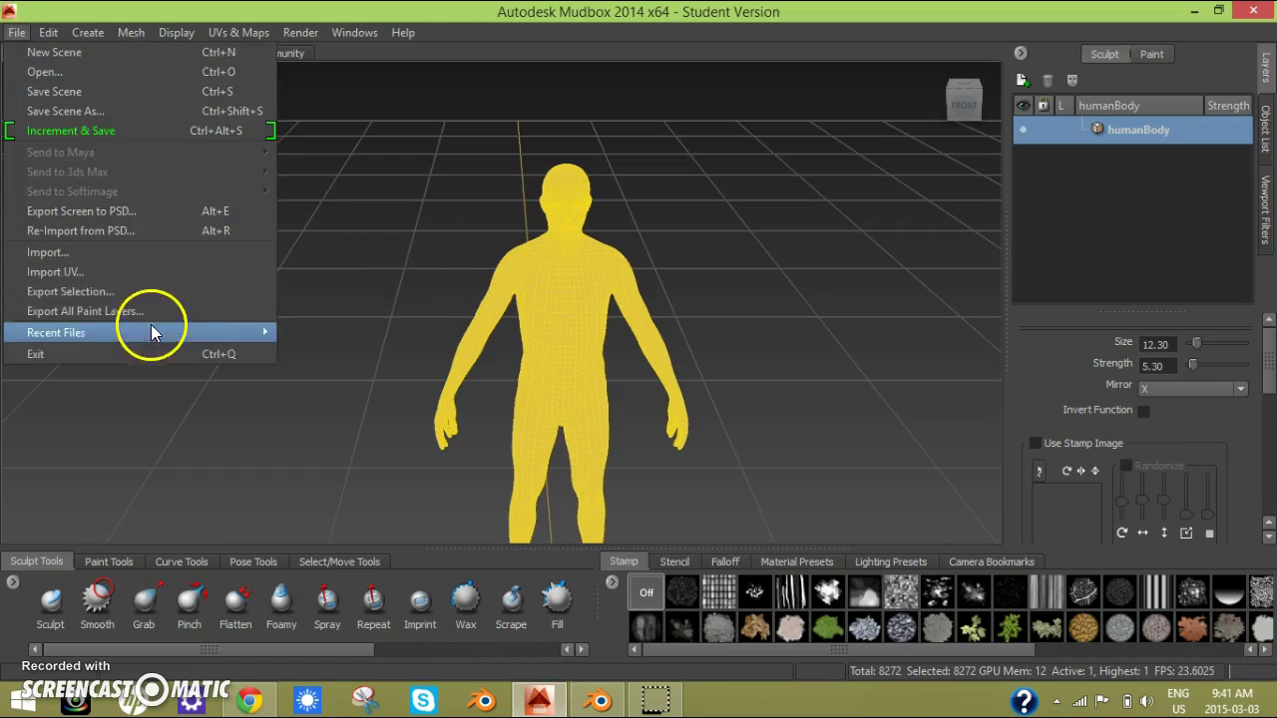
{"action": "left_click", "coordinate": [126, 296]}
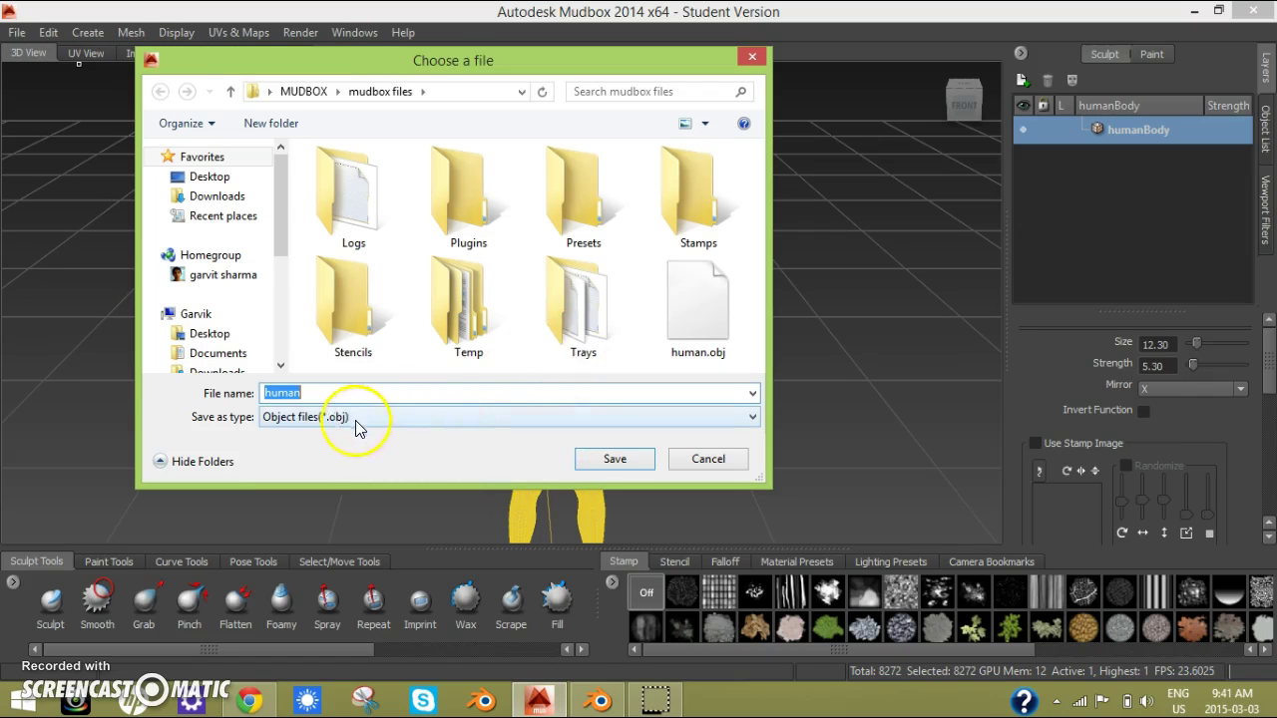
{"action": "left_click", "coordinate": [374, 422]}
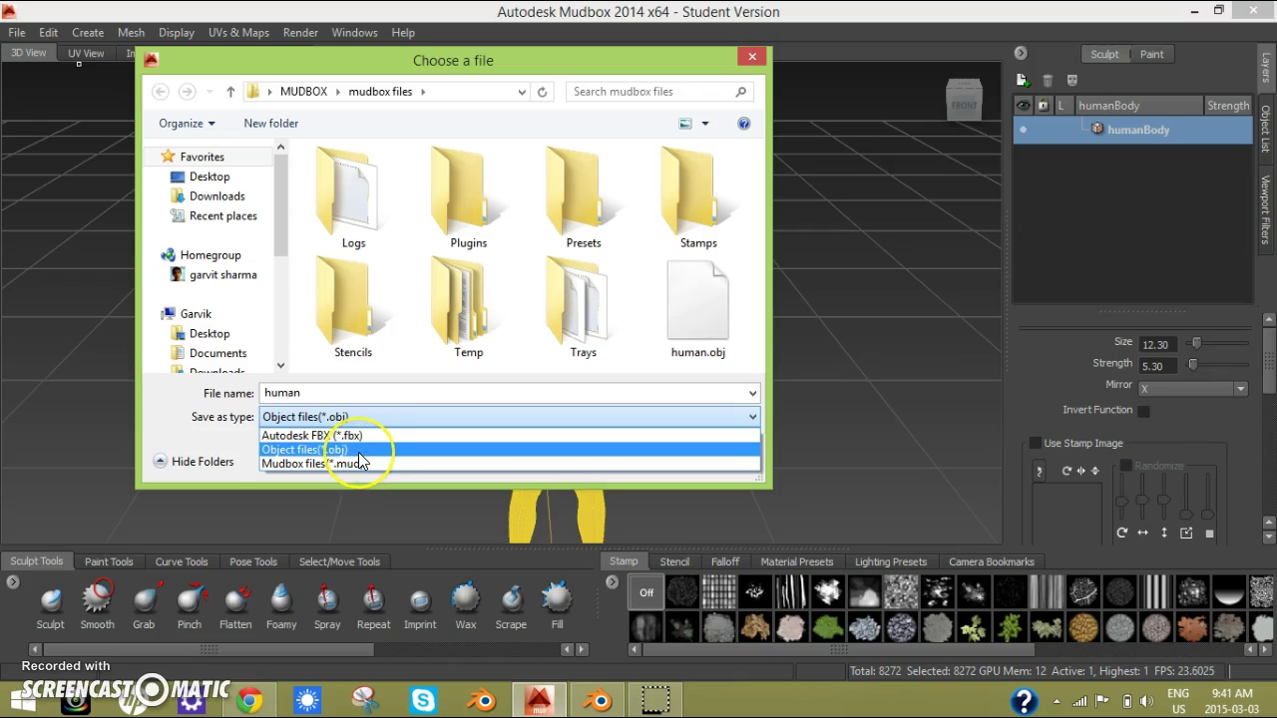
{"action": "left_click", "coordinate": [358, 451]}
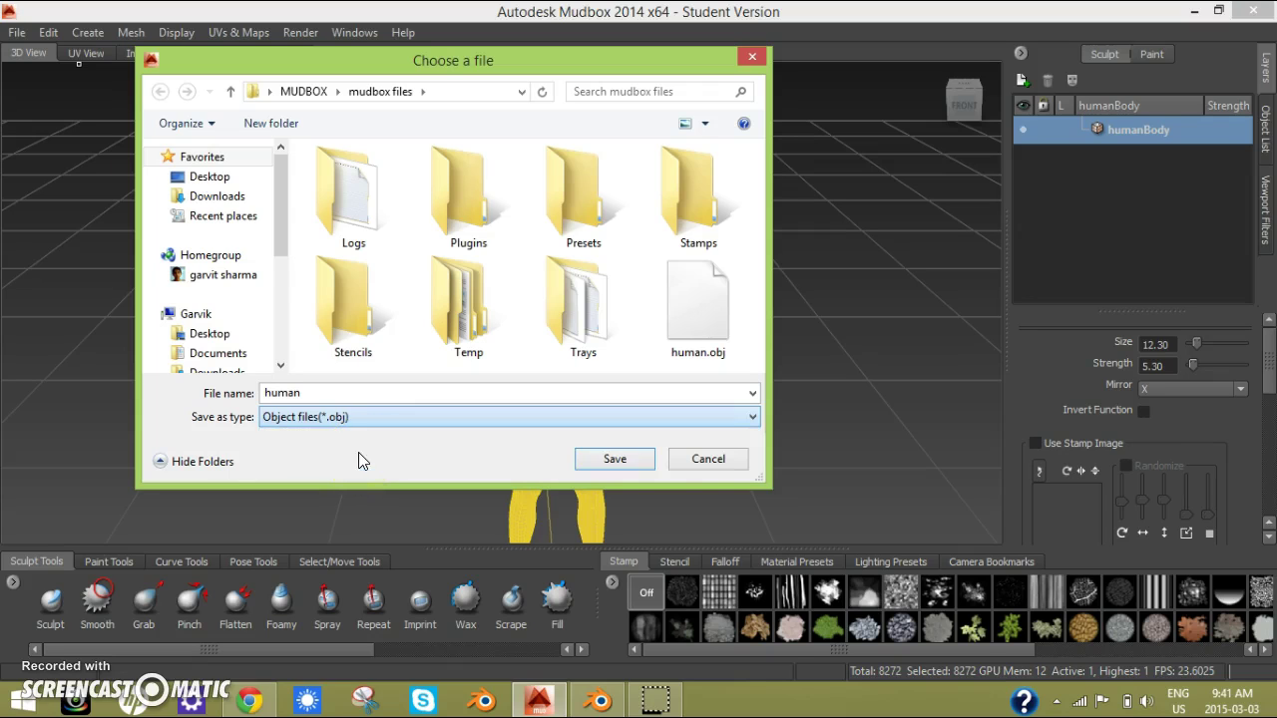
{"action": "left_click", "coordinate": [696, 465]}
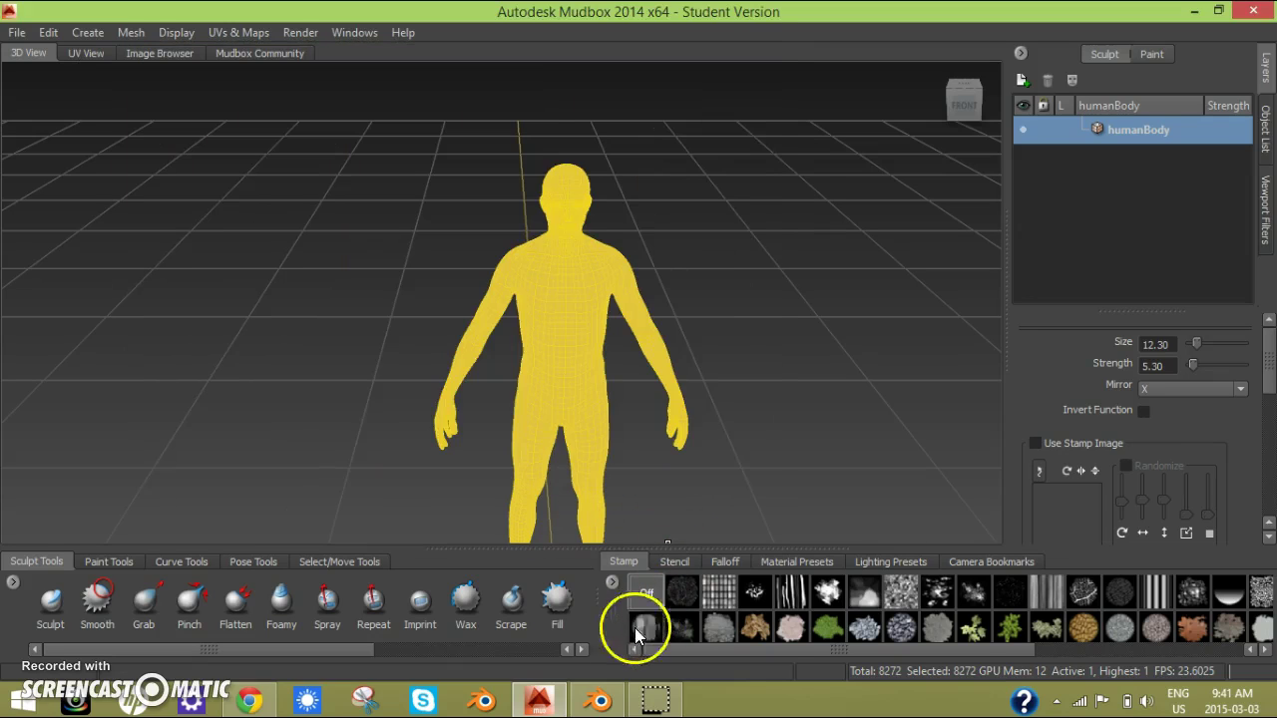
{"action": "left_click", "coordinate": [597, 701]}
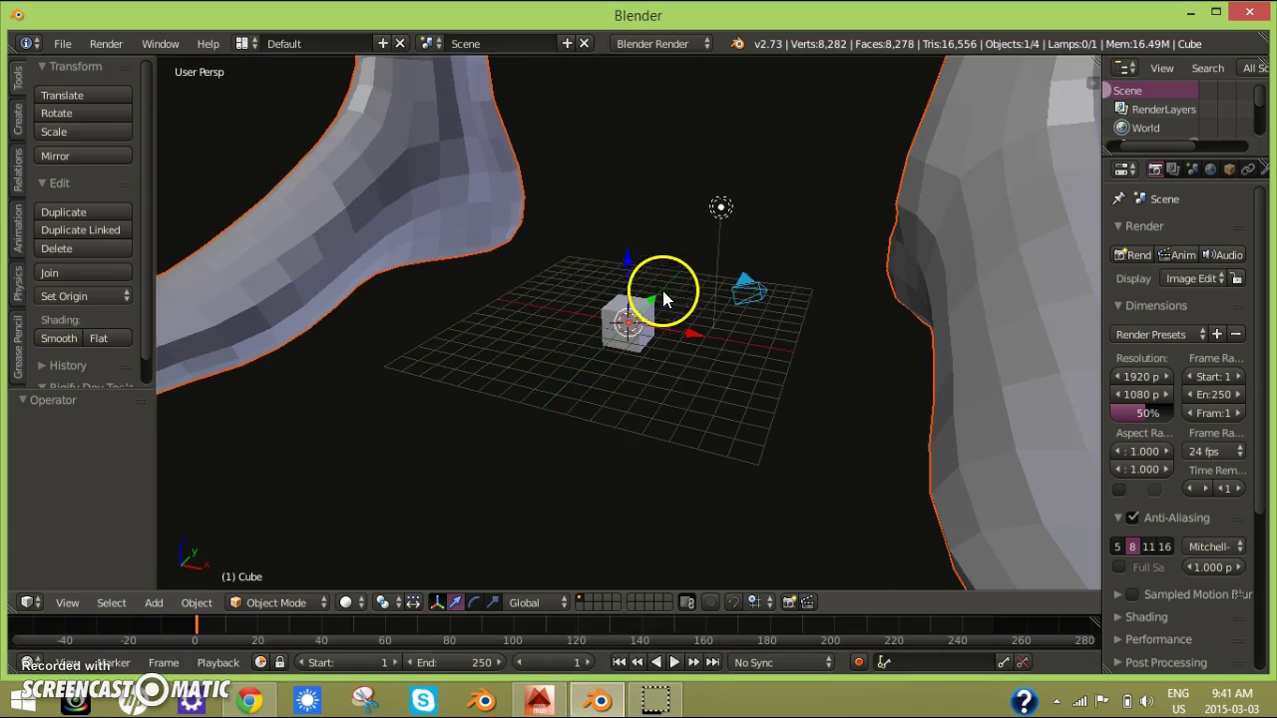
Scale the imported human body by a factor of about 0.037 and delete the default cube.
{"action": "key", "text": "s"}
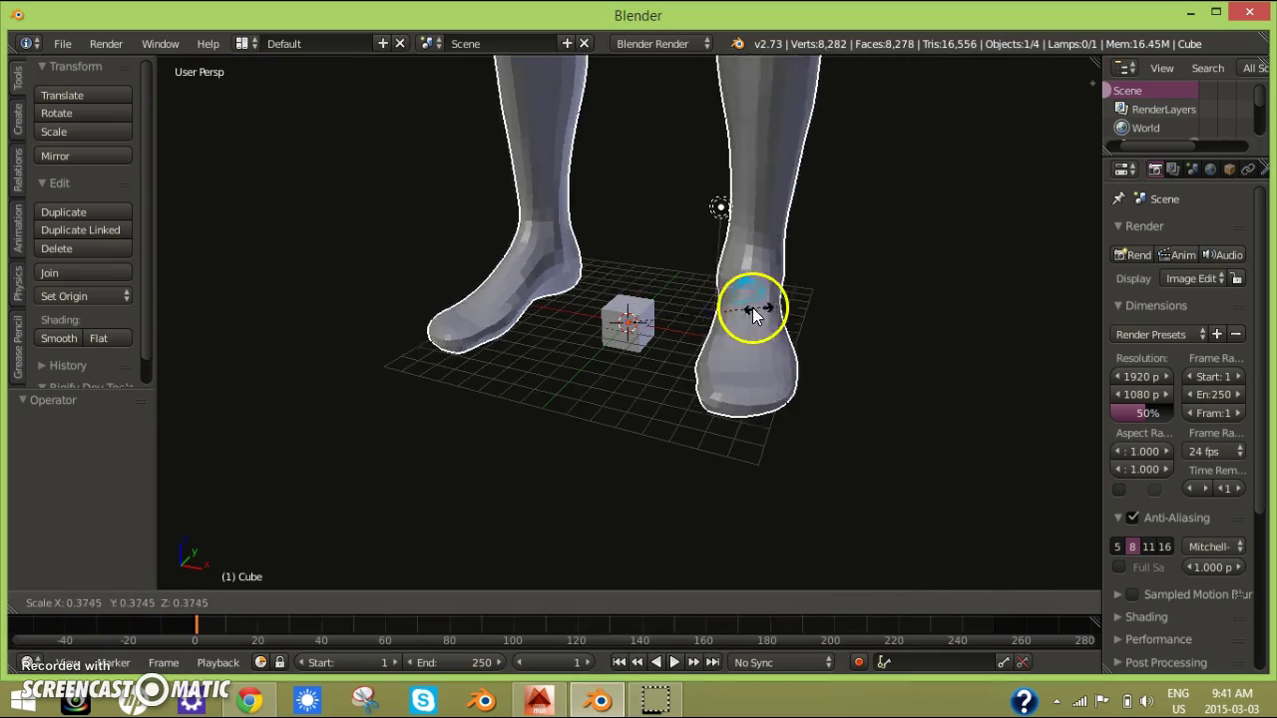
{"action": "left_click", "coordinate": [639, 315]}
{"action": "right_click", "coordinate": [629, 317]}
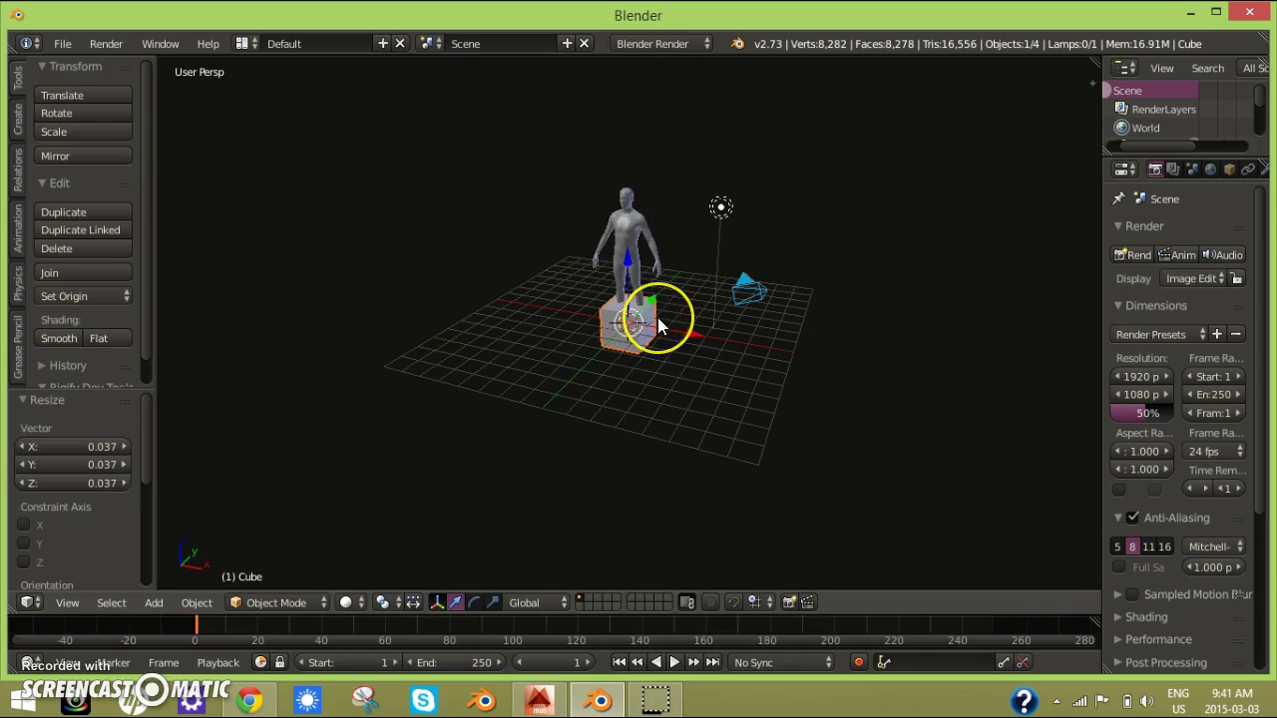
{"action": "key", "text": "x"}
{"action": "left_click", "coordinate": [657, 317]}
Select the human body and scale it down further by a factor of about 0.426.
{"action": "right_click", "coordinate": [632, 265]}
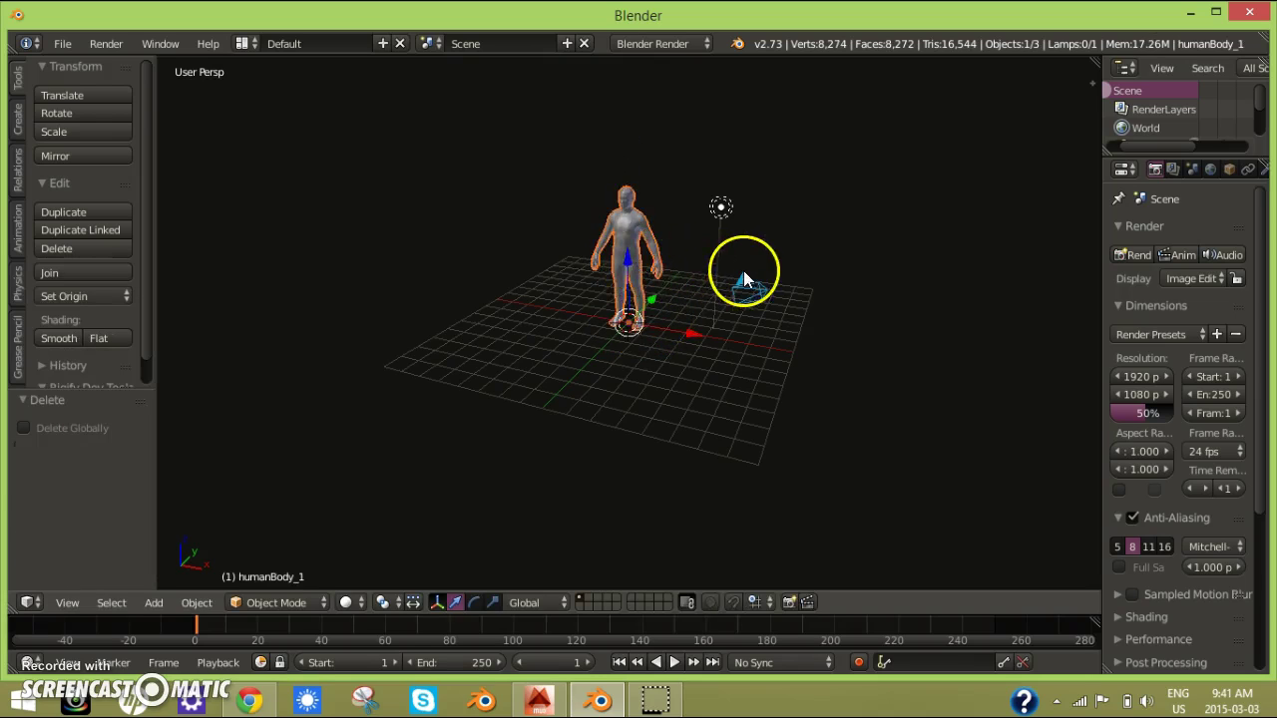
{"action": "key", "text": "s"}
{"action": "left_click", "coordinate": [678, 297]}
{"action": "scroll", "coordinate": [683, 297], "scroll_direction": "up", "scroll_amount": 8}
{"action": "middle_click_drag", "start_coordinate": [683, 297], "coordinate": [732, 262]}
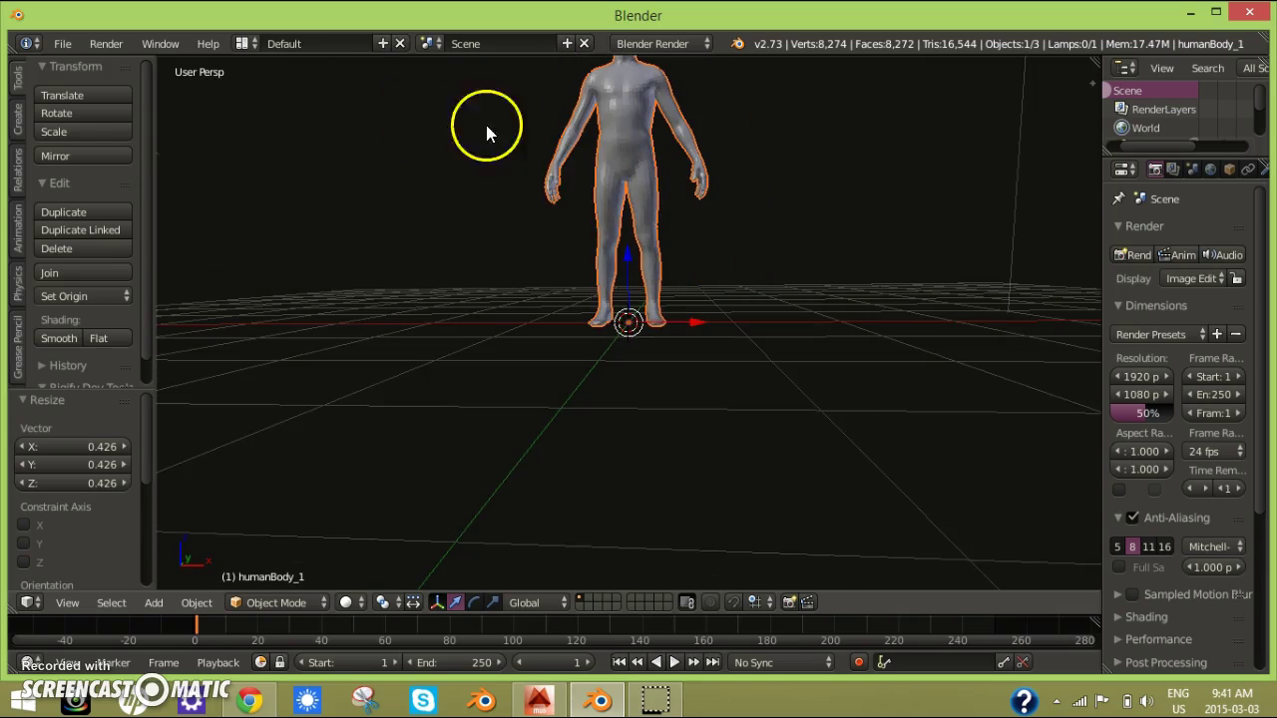
Apply smooth shading to the human body and bring the whole figure into view.
{"action": "left_click", "coordinate": [73, 333]}
{"action": "scroll", "coordinate": [690, 183], "scroll_direction": "up", "scroll_amount": 3}
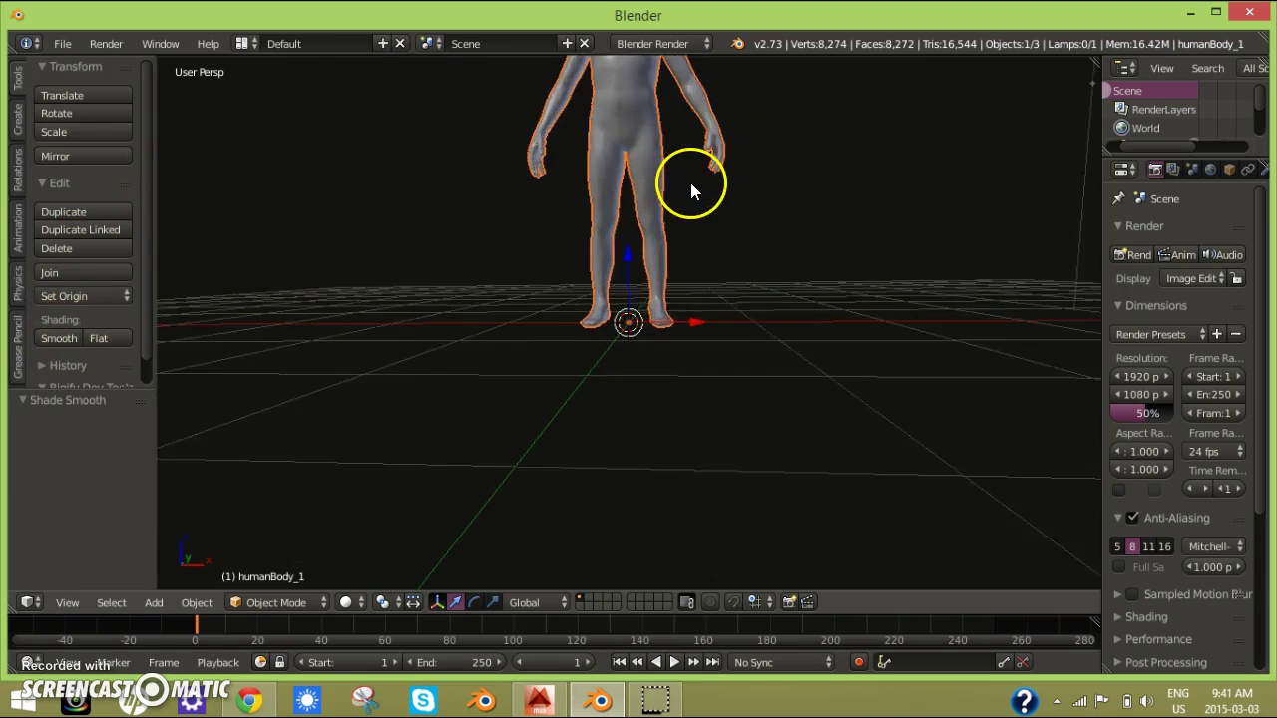
{"action": "middle_click_drag", "start_coordinate": [690, 183], "coordinate": [652, 299], "text": "shift"}
{"action": "scroll", "coordinate": [651, 298], "scroll_direction": "down", "scroll_amount": 4}
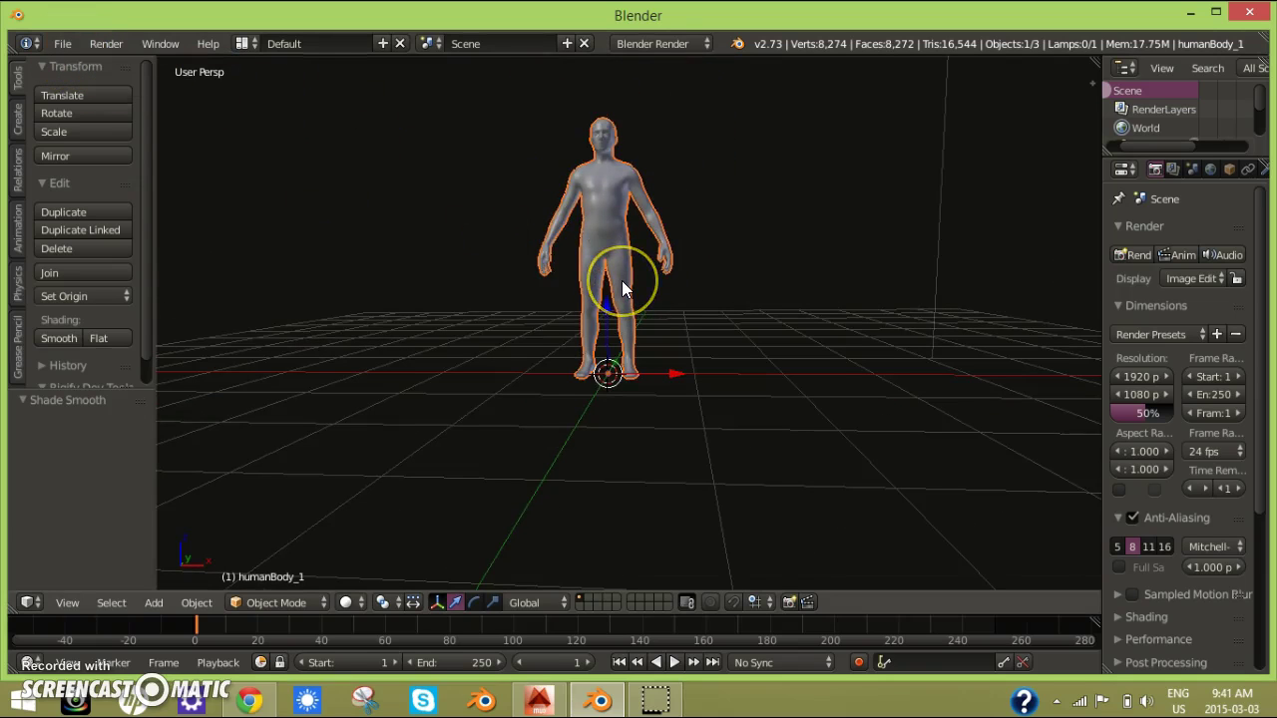
Search the add-ons in the User Preferences for rigify and close the preferences.
{"action": "key", "text": "ctrl+alt+u"}
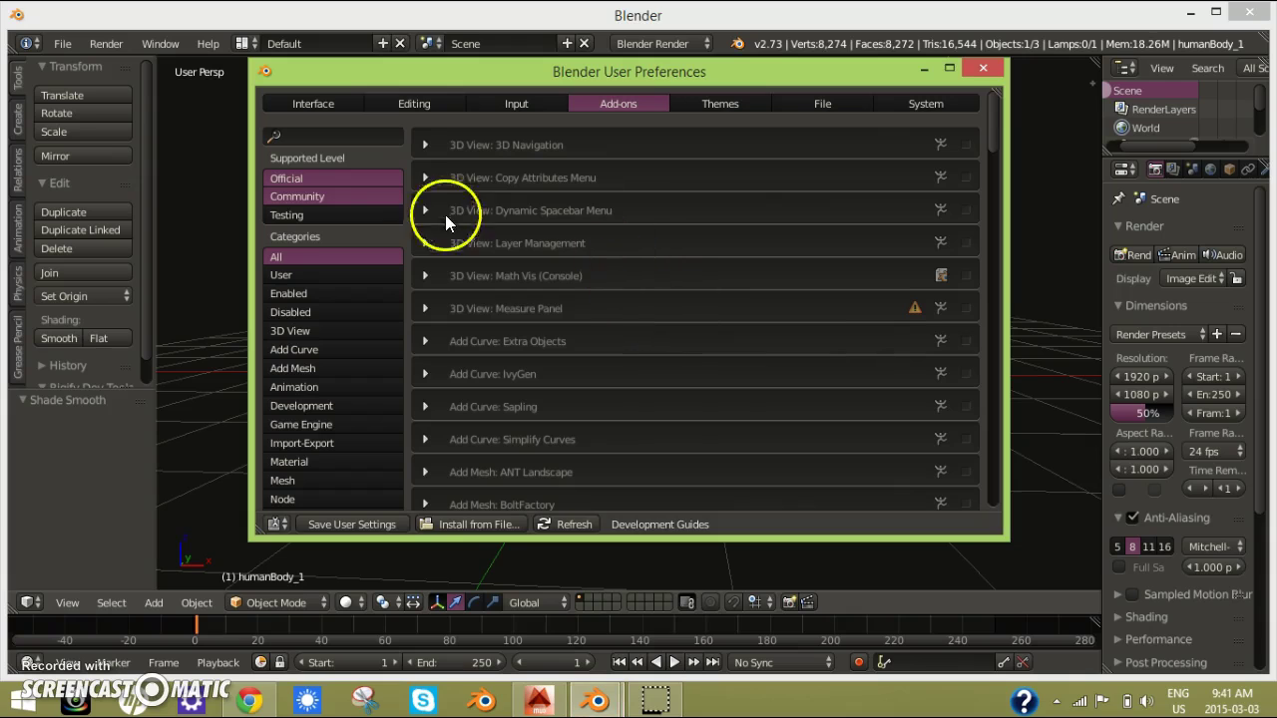
{"action": "left_click", "coordinate": [342, 137]}
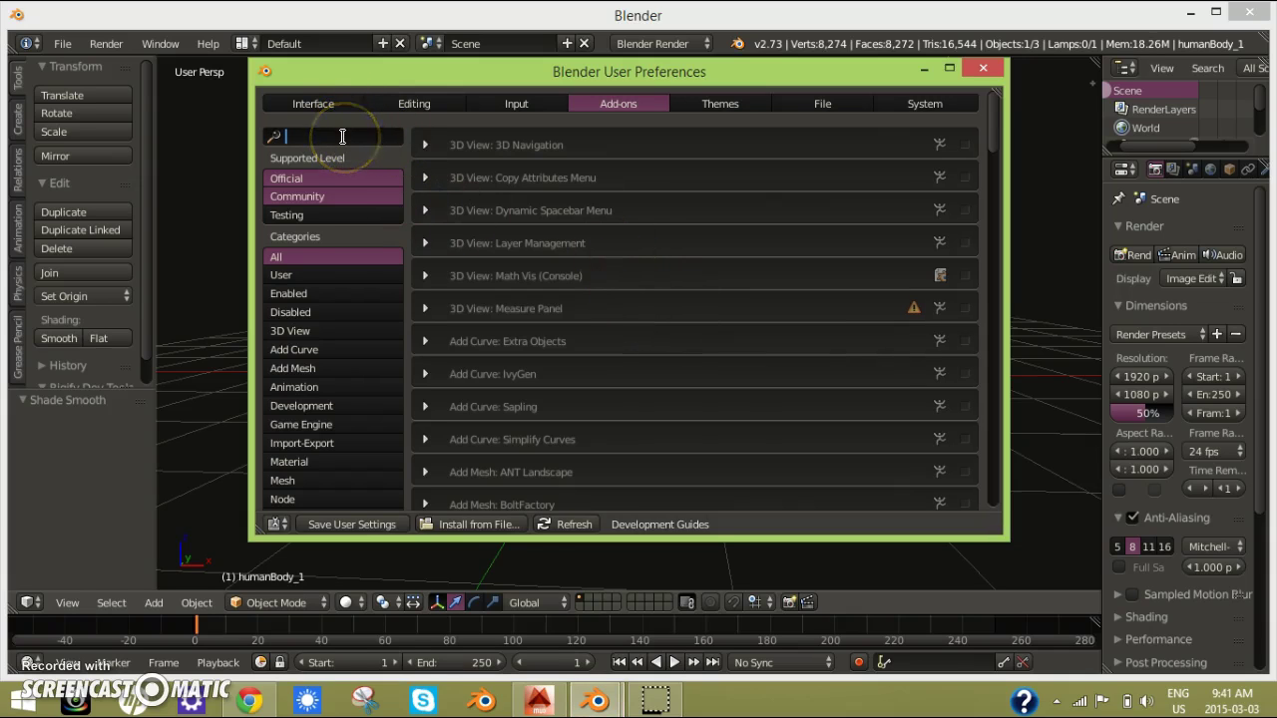
{"action": "type", "text": "rigify"}
{"action": "key", "text": "Return"}
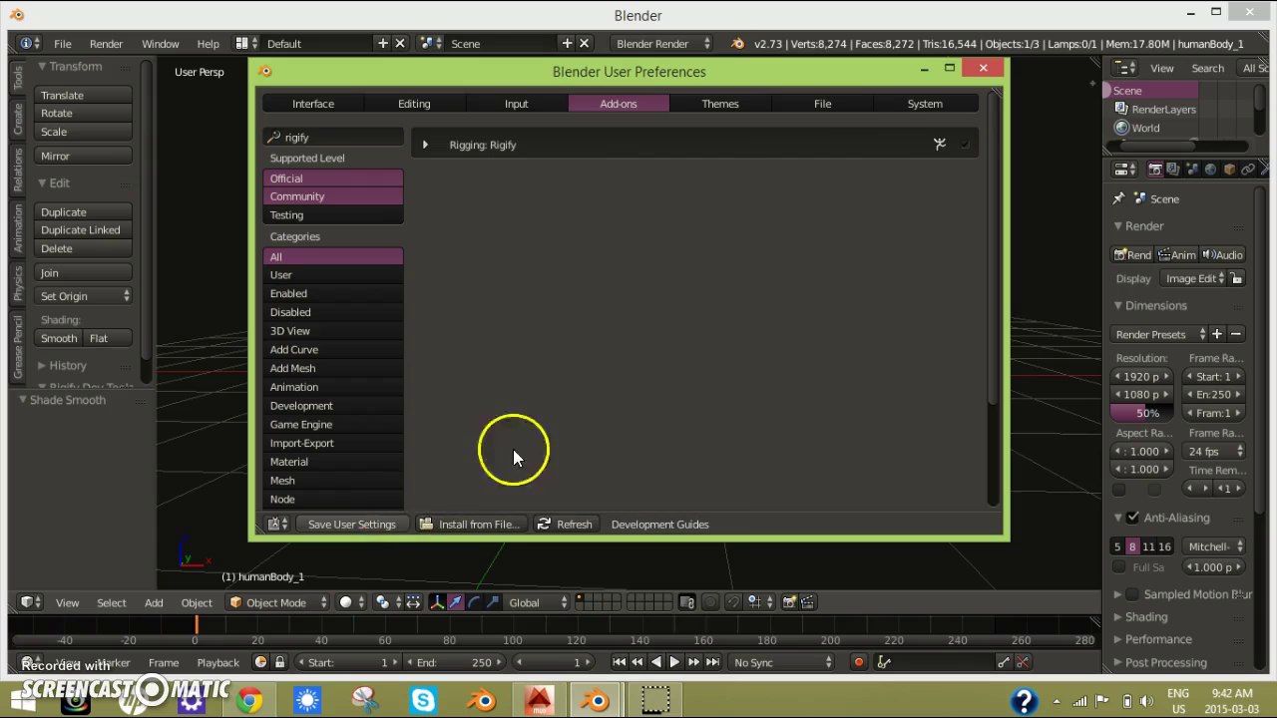
{"action": "left_click", "coordinate": [981, 70]}
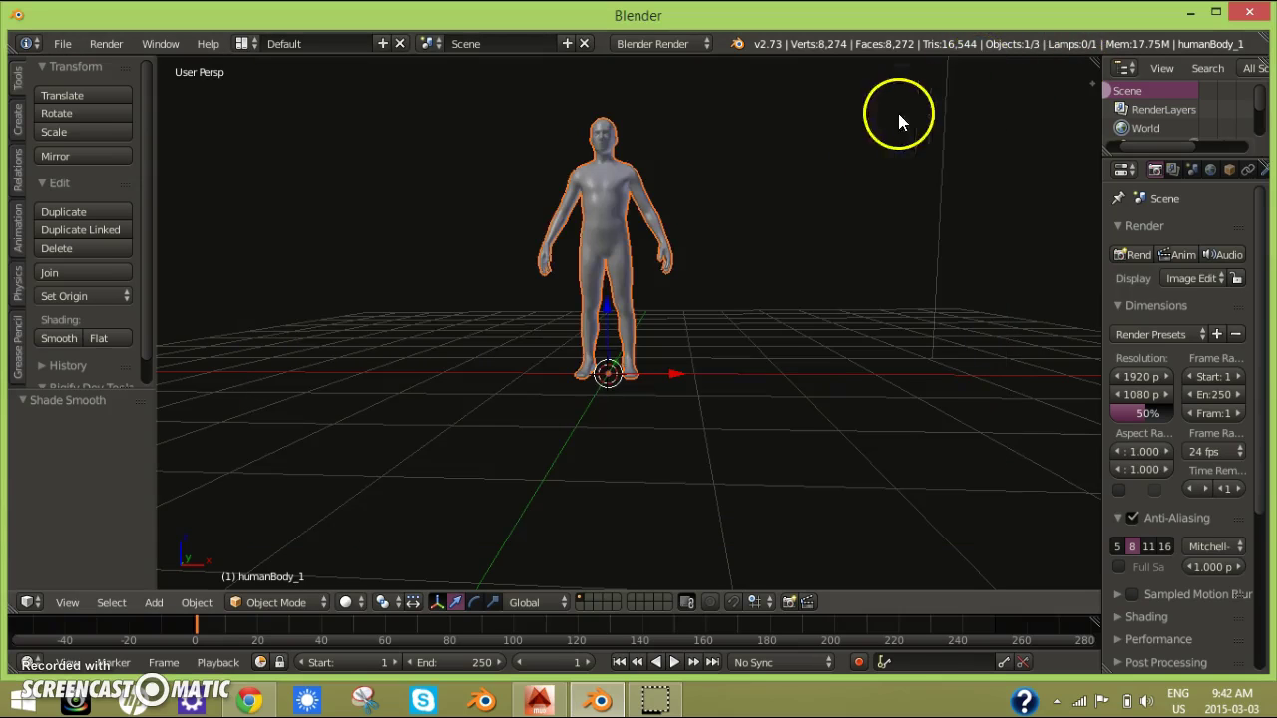
Add a Human (metarig) armature at the feet of the body.
{"action": "scroll", "coordinate": [837, 132], "scroll_direction": "up", "scroll_amount": 3}
{"action": "scroll", "coordinate": [837, 132], "scroll_direction": "down", "scroll_amount": 3}
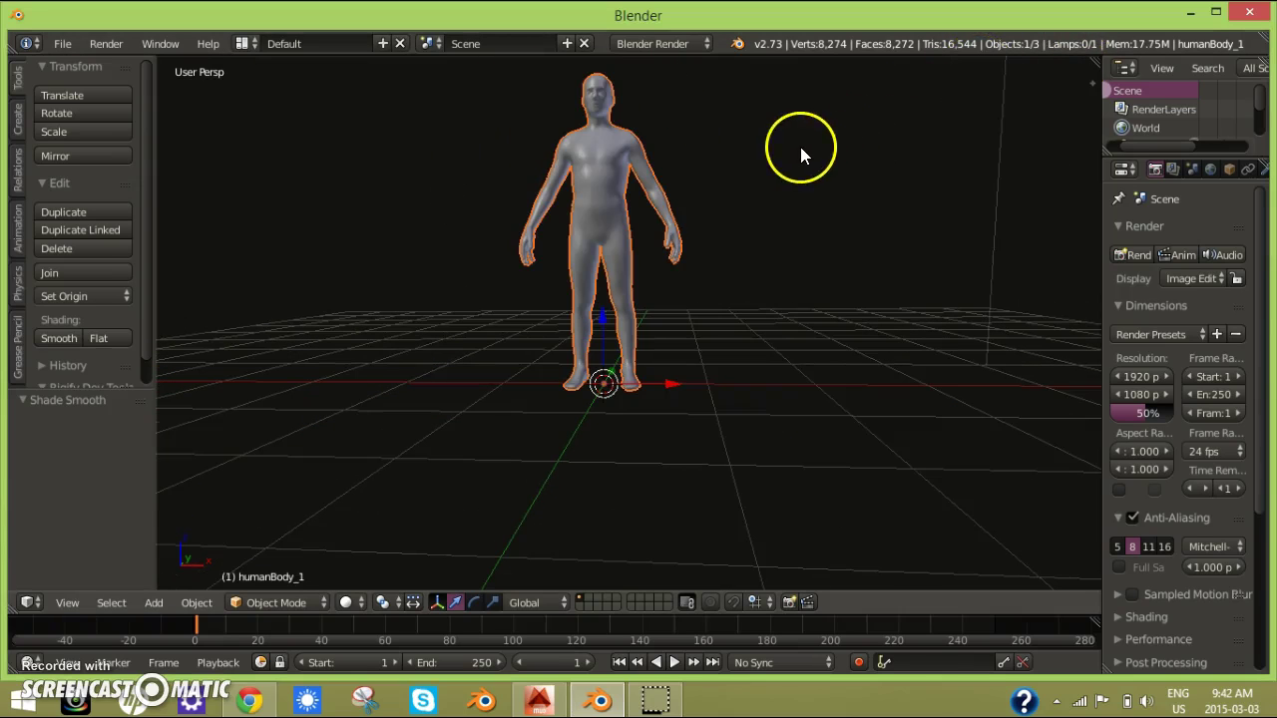
{"action": "scroll", "coordinate": [704, 172], "scroll_direction": "up", "scroll_amount": 2}
{"action": "key", "text": "shift+a"}
{"action": "mouse_move", "coordinate": [703, 180]}
{"action": "left_click", "coordinate": [804, 202]}
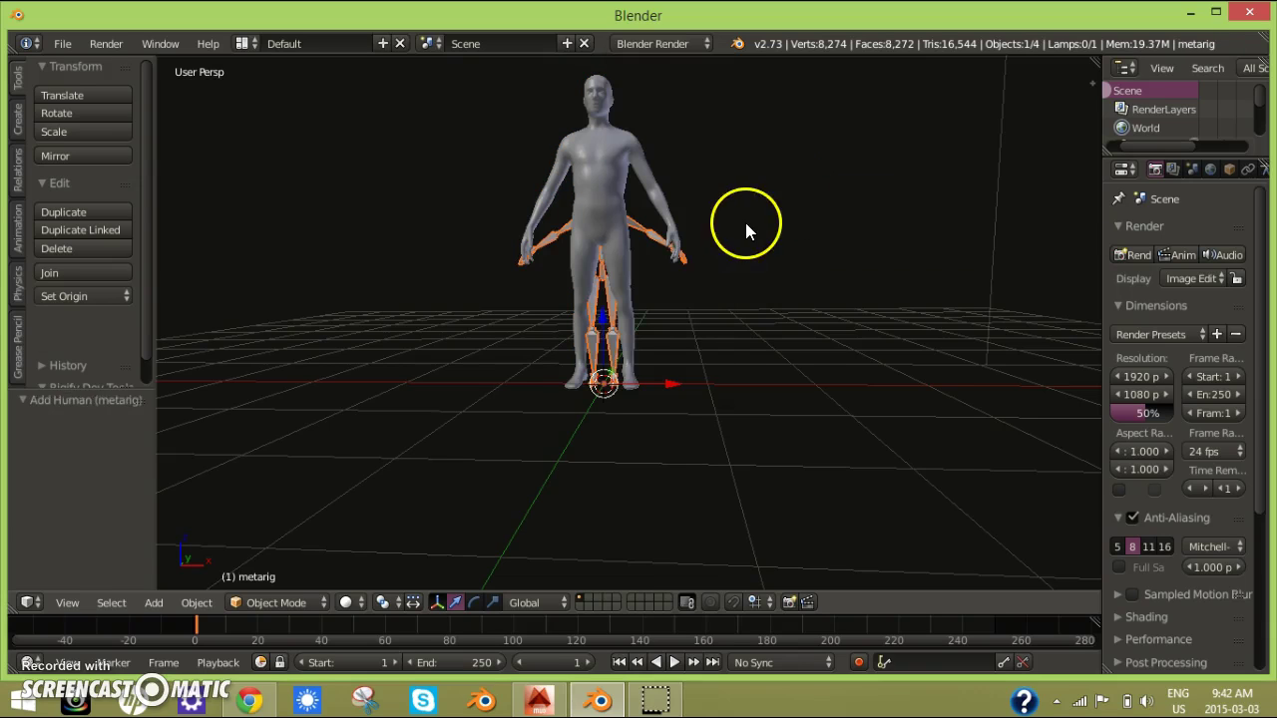
Scale the metarig up by a factor of about 1.586 to approximate the body's size.
{"action": "key", "text": "s"}
{"action": "left_click", "coordinate": [727, 309]}
{"action": "scroll", "coordinate": [732, 293], "scroll_direction": "up", "scroll_amount": 3}
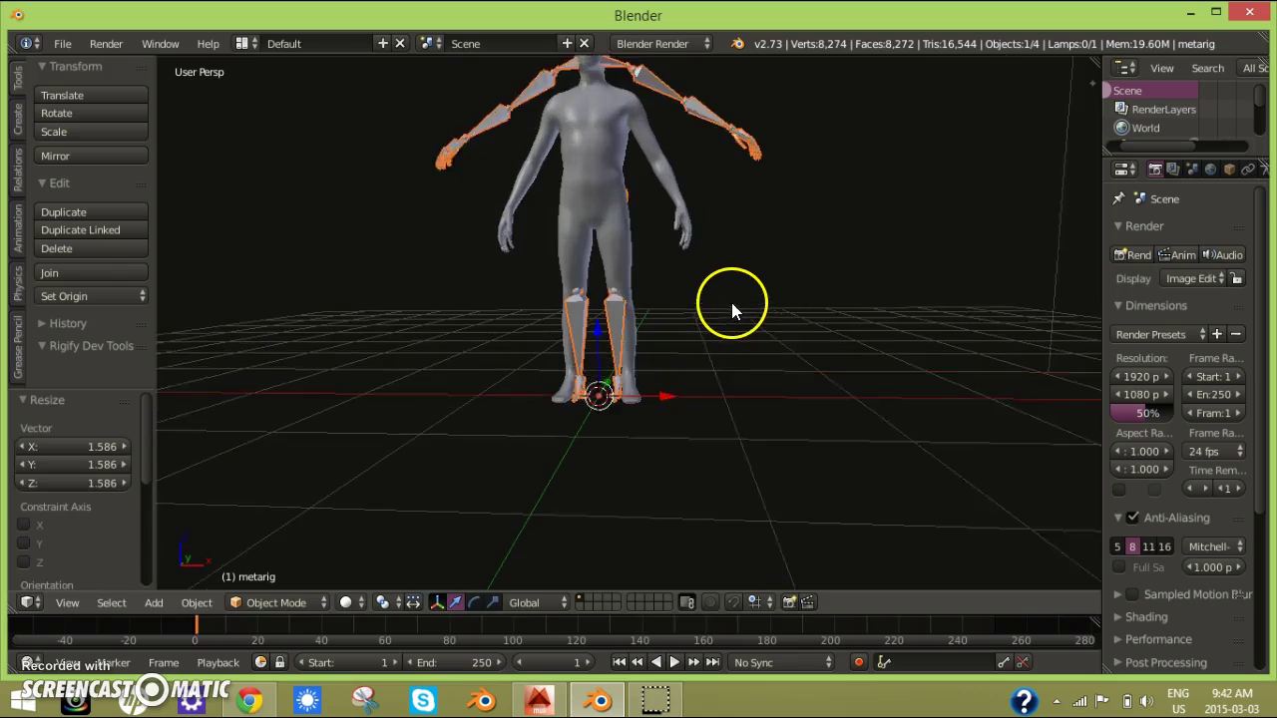
Enter Edit Mode on the metarig and select the character's left upper arm, forearm and hand bones.
{"action": "key", "text": "Tab"}
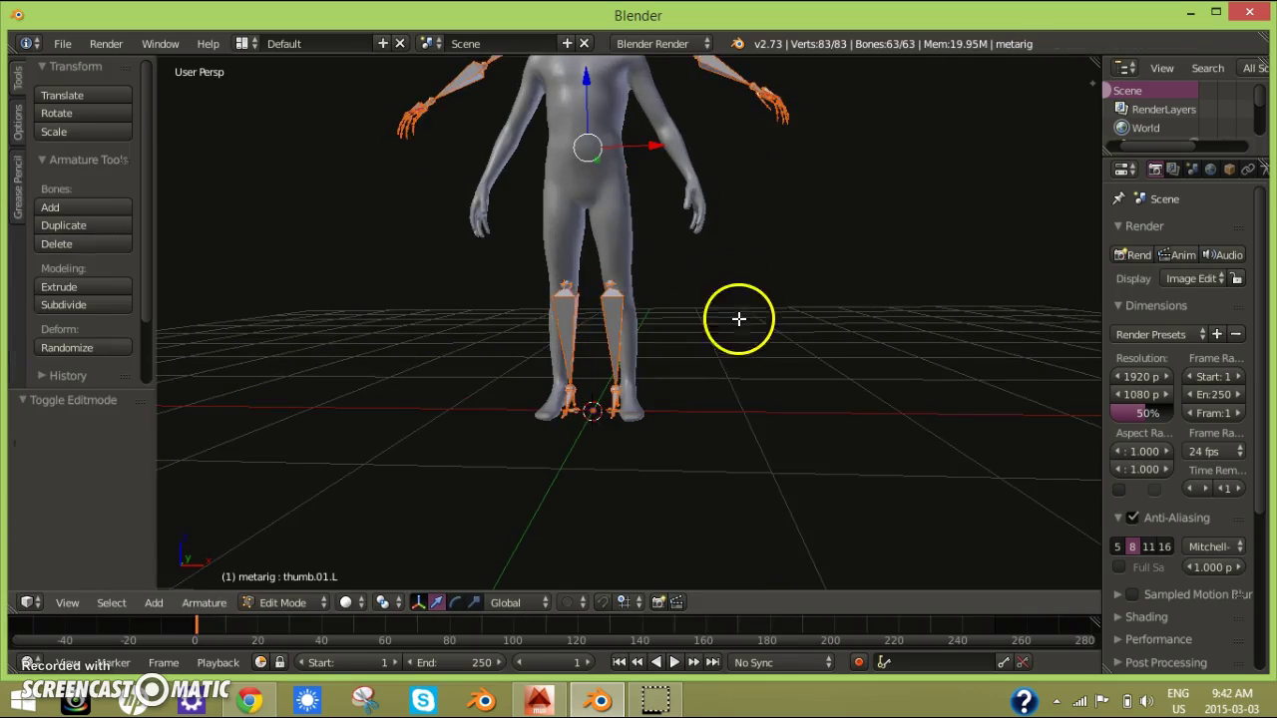
{"action": "scroll", "coordinate": [741, 339], "scroll_direction": "down", "scroll_amount": 3}
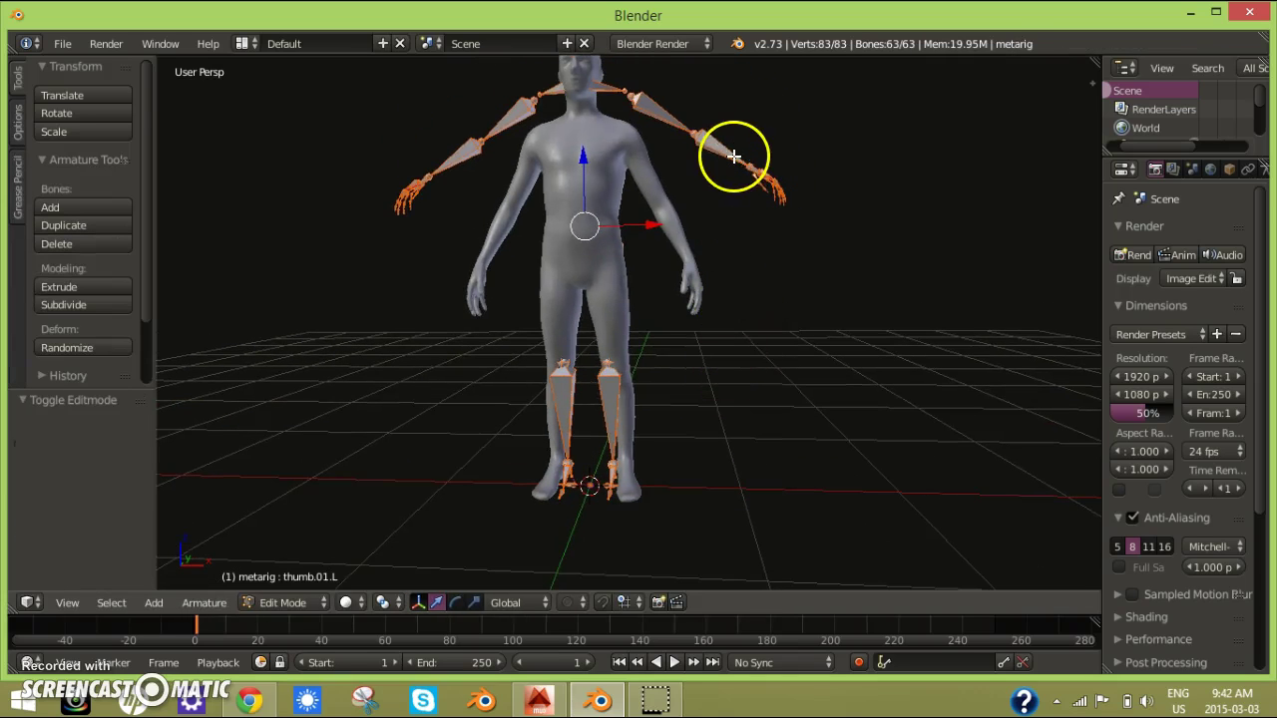
{"action": "right_click", "coordinate": [679, 128]}
{"action": "right_click", "coordinate": [755, 175], "text": "shift"}
{"action": "mouse_move", "coordinate": [766, 170]}
{"action": "left_mouse_down"}
{"action": "mouse_move", "coordinate": [761, 217]}
{"action": "mouse_move", "coordinate": [778, 188]}
{"action": "left_mouse_up"}
{"action": "key", "text": "Escape"}
{"action": "scroll", "coordinate": [698, 264], "scroll_direction": "down", "scroll_amount": 1}
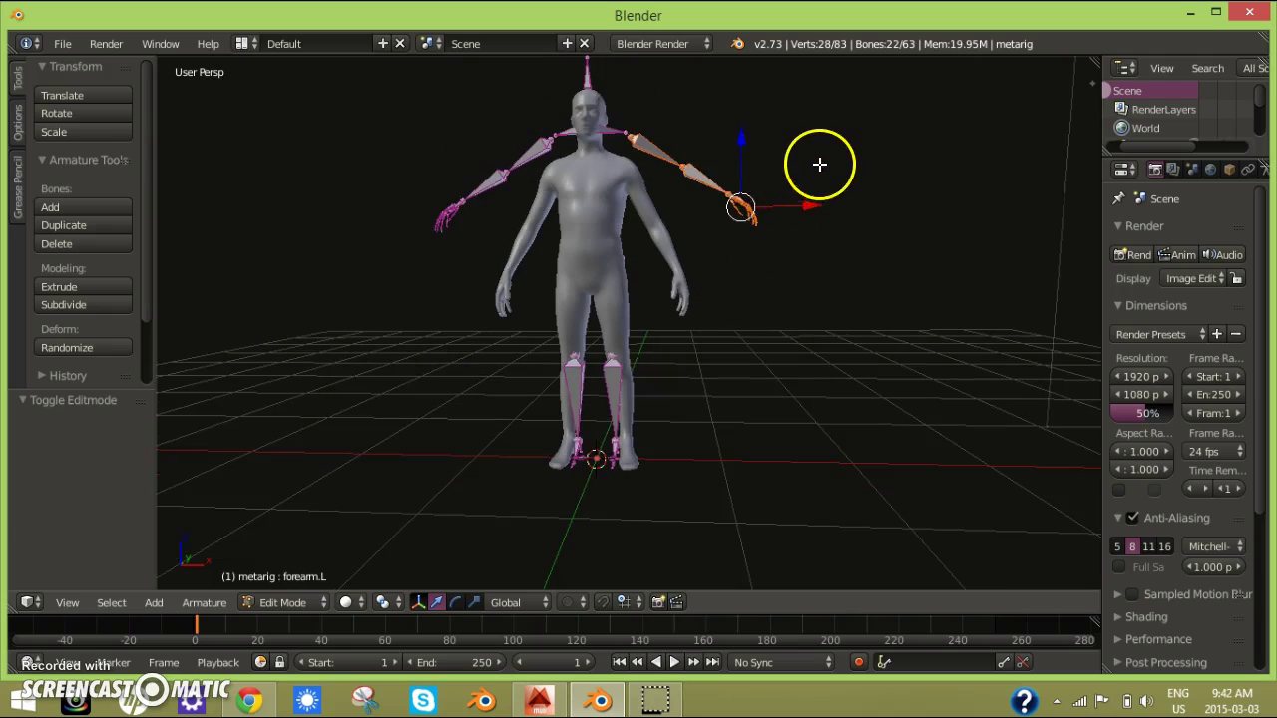
{"action": "key", "text": "r"}
{"action": "key", "text": "Escape"}
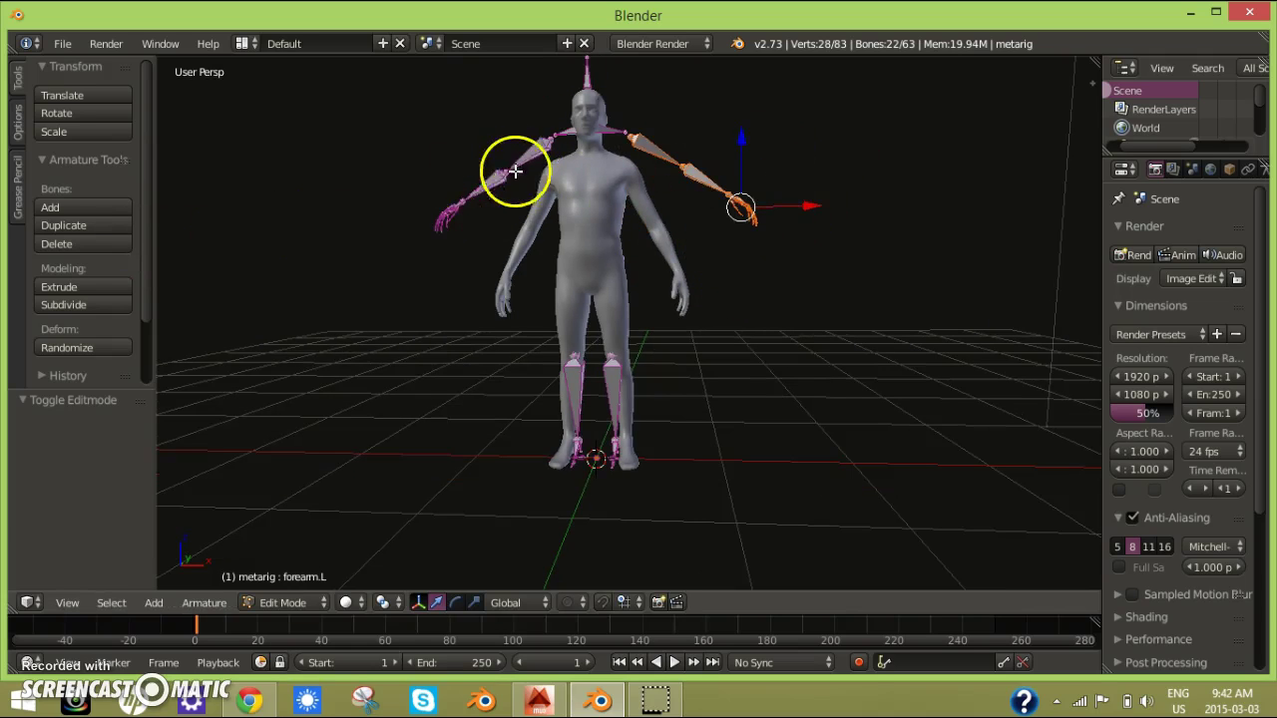
Enable X-Axis Mirror in the armature options and hide the tool shelf.
{"action": "left_click", "coordinate": [18, 120]}
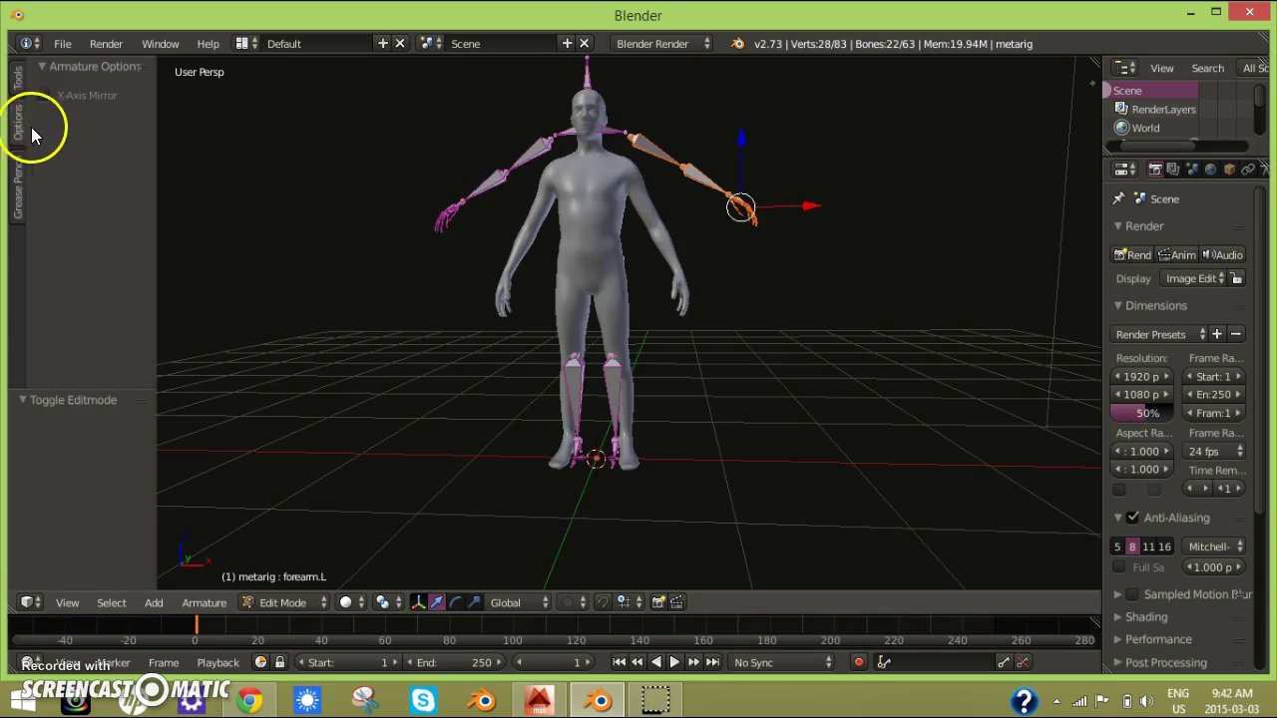
{"action": "left_click", "coordinate": [43, 95]}
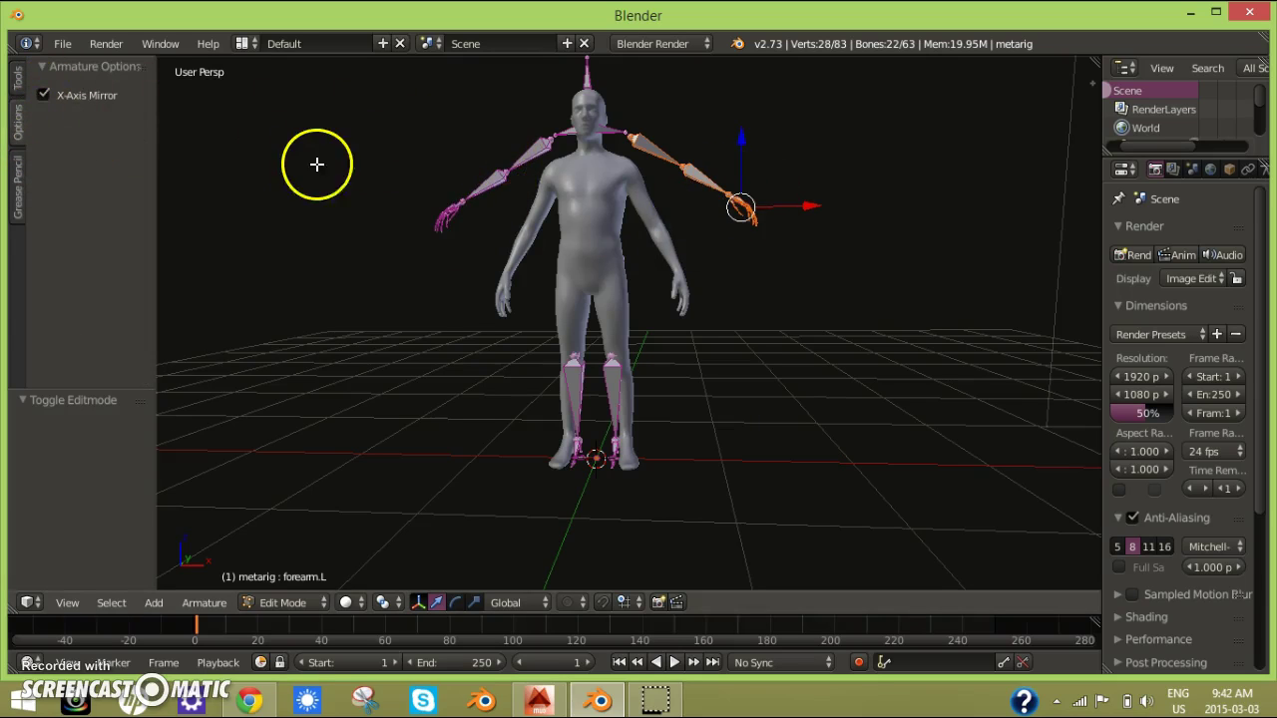
{"action": "key", "text": "t"}
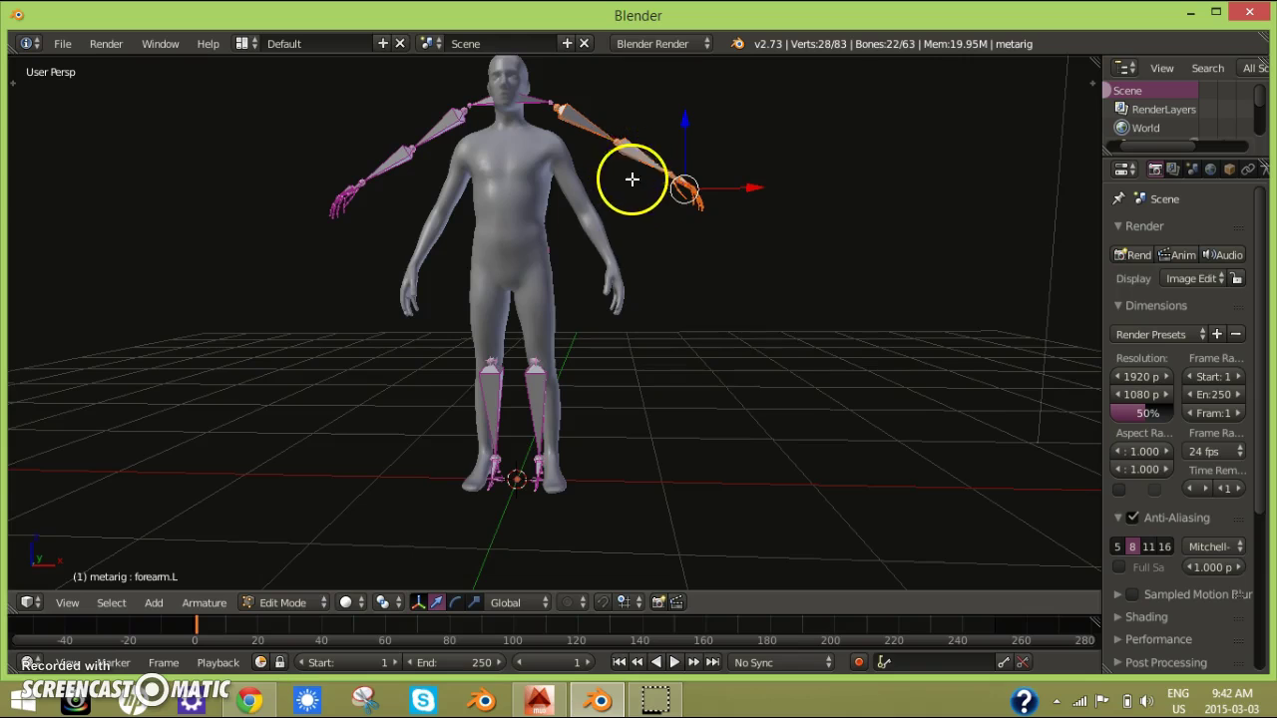
Move and rotate the selected arm bones, mirrored on both sides, so they lie inside the body's arms.
{"action": "middle_click_drag", "start_coordinate": [633, 191], "coordinate": [648, 237], "text": "shift"}
{"action": "key", "text": "g"}
{"action": "left_click", "coordinate": [724, 226]}
{"action": "key", "text": "r"}
{"action": "left_click", "coordinate": [744, 270]}
{"action": "key", "text": "g"}
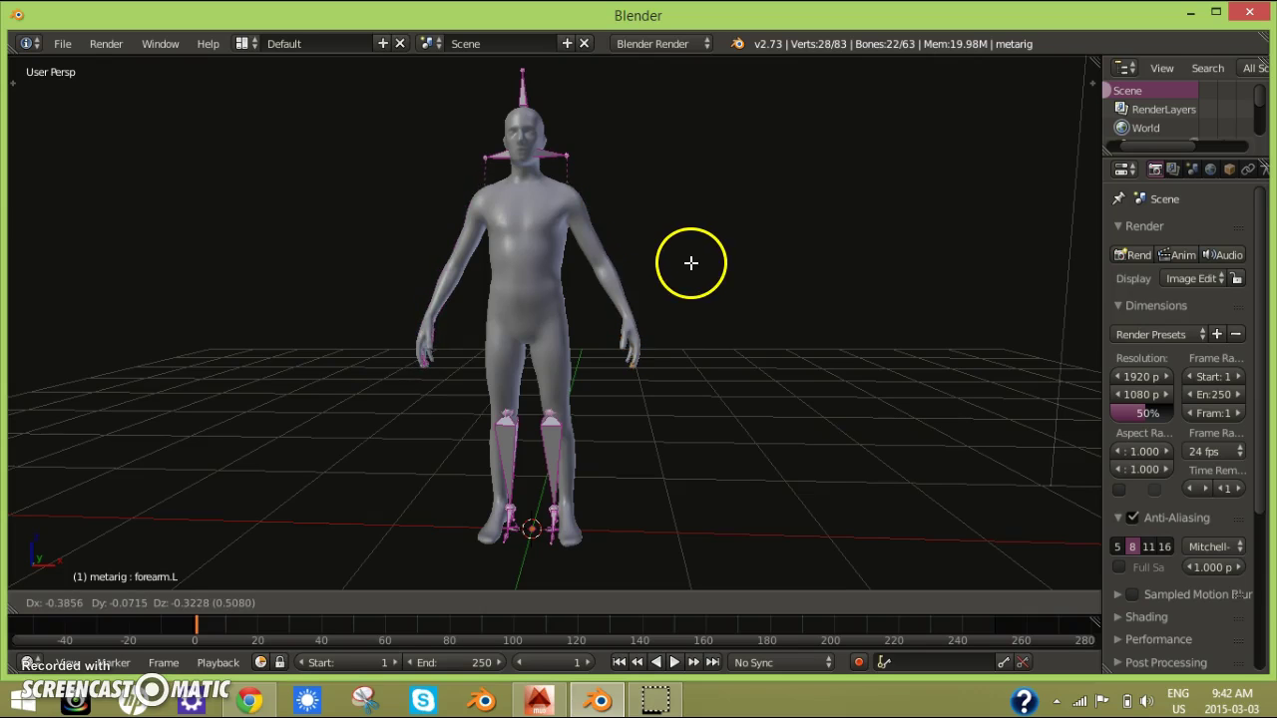
{"action": "left_click", "coordinate": [691, 263]}
Check the metarig fitted inside the body in jimmy.blend and try to generate the Rigify rig from it.
{"action": "middle_click_drag", "start_coordinate": [739, 270], "coordinate": [618, 601]}
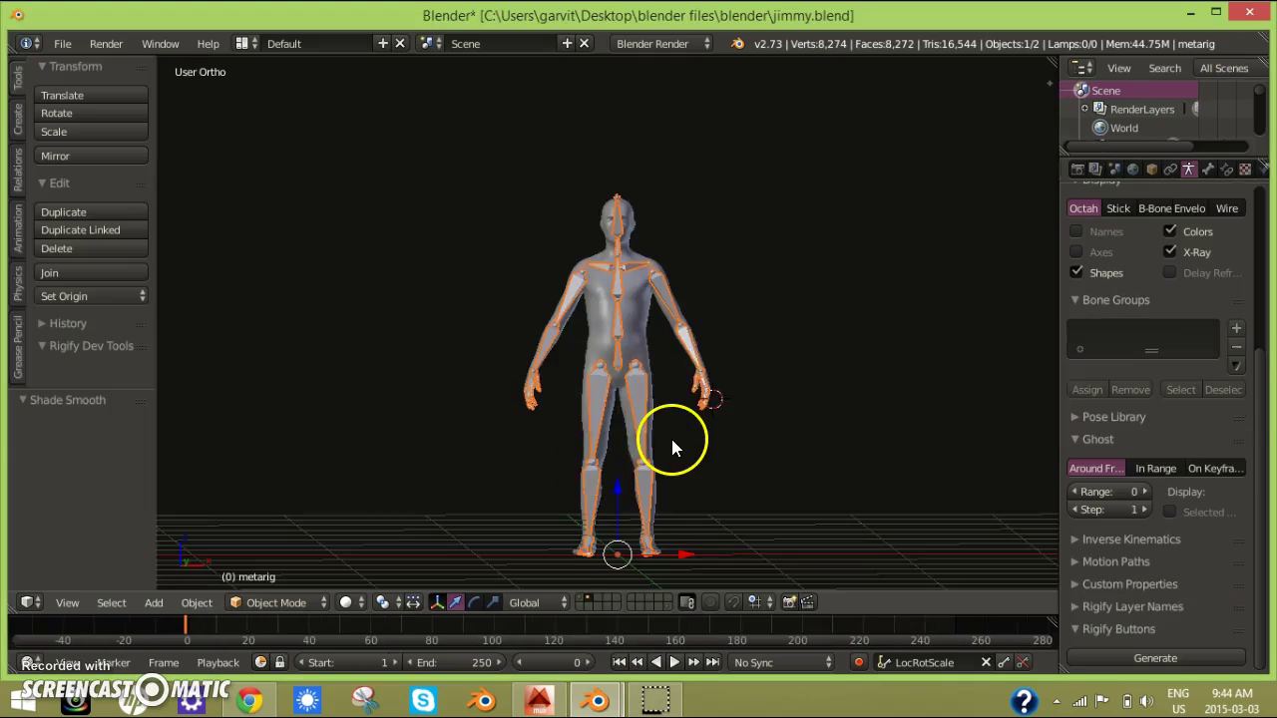
{"action": "scroll", "coordinate": [670, 435], "scroll_direction": "up", "scroll_amount": 6}
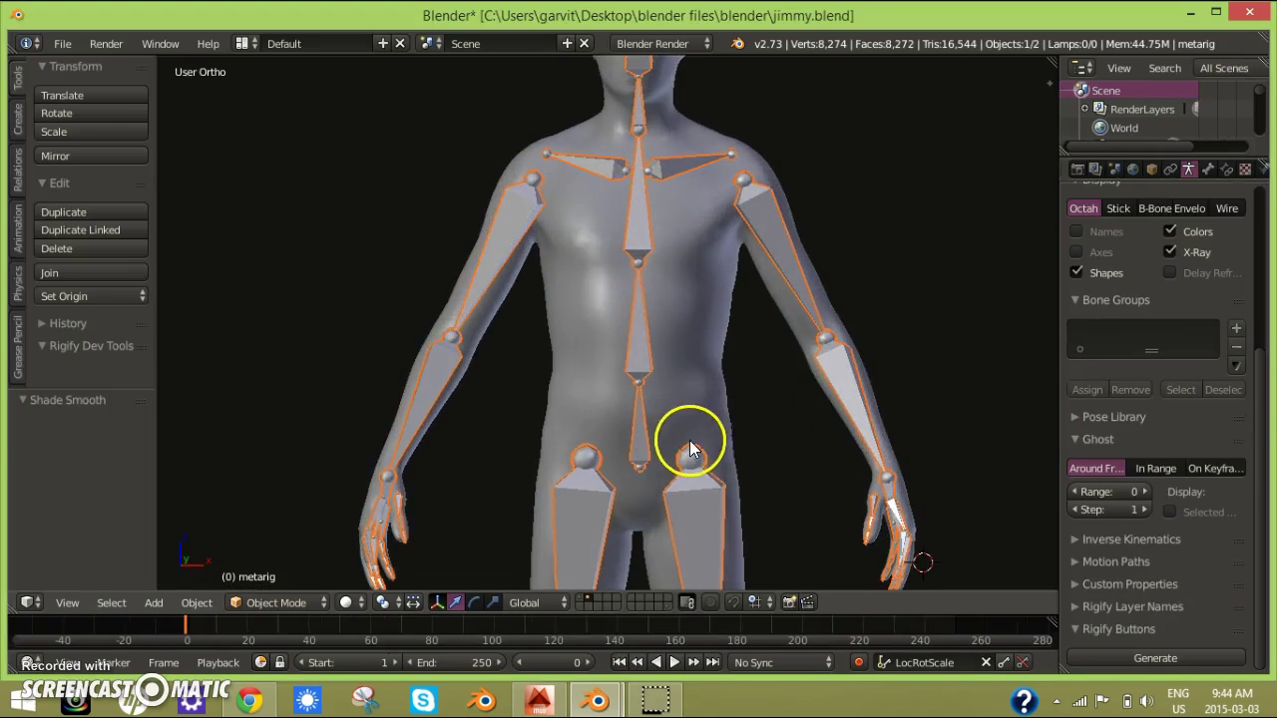
{"action": "scroll", "coordinate": [603, 386], "scroll_direction": "down", "scroll_amount": 6}
{"action": "middle_click_drag", "start_coordinate": [616, 423], "coordinate": [664, 398]}
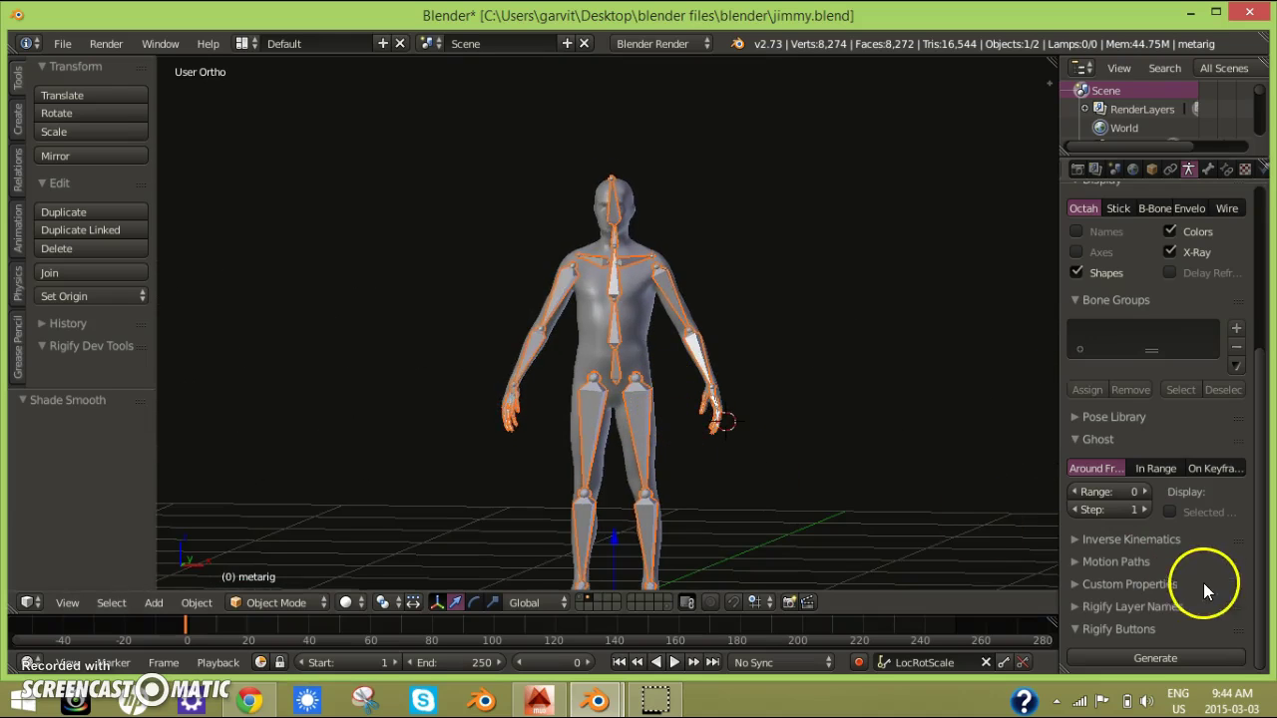
{"action": "left_click", "coordinate": [1161, 660]}
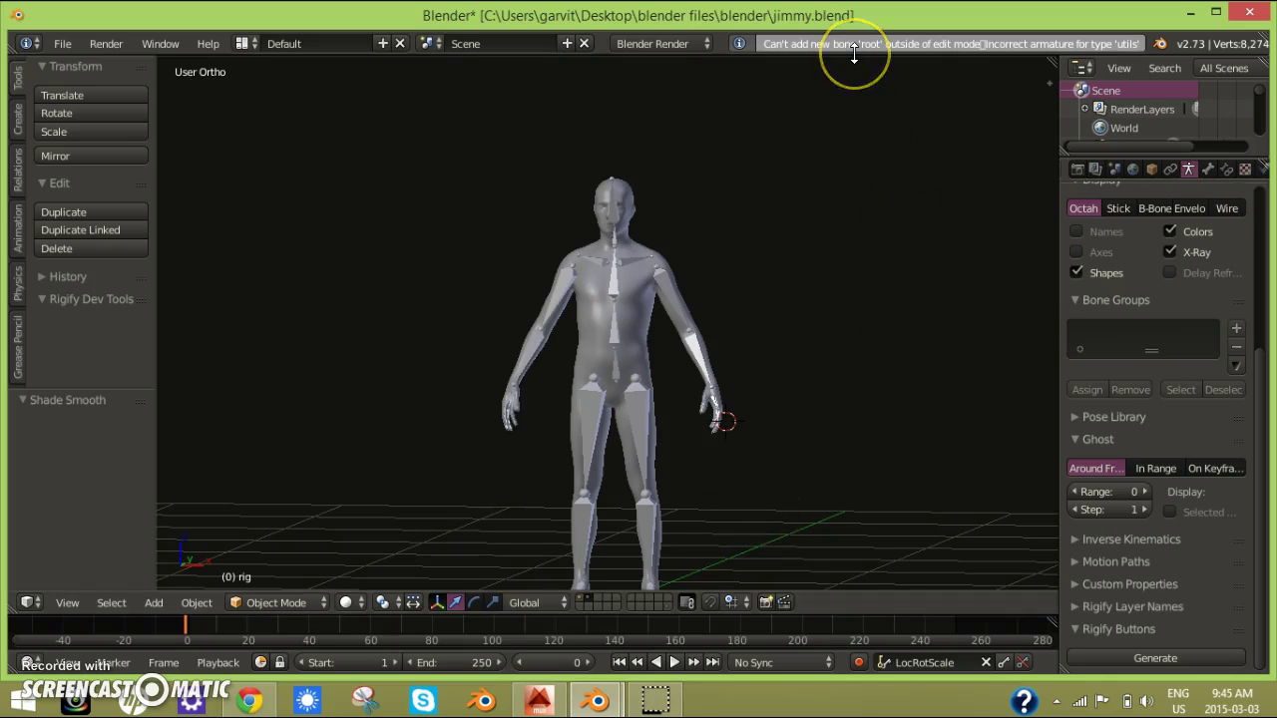
Generate the Rigify character rig from the metarig fitted inside the body.
{"action": "middle_click_drag", "start_coordinate": [719, 392], "coordinate": [741, 356]}
{"action": "scroll", "coordinate": [755, 455], "scroll_direction": "down", "scroll_amount": 4}
{"action": "scroll", "coordinate": [741, 356], "scroll_direction": "up", "scroll_amount": 4}
{"action": "scroll", "coordinate": [741, 356], "scroll_direction": "up", "scroll_amount": 3}
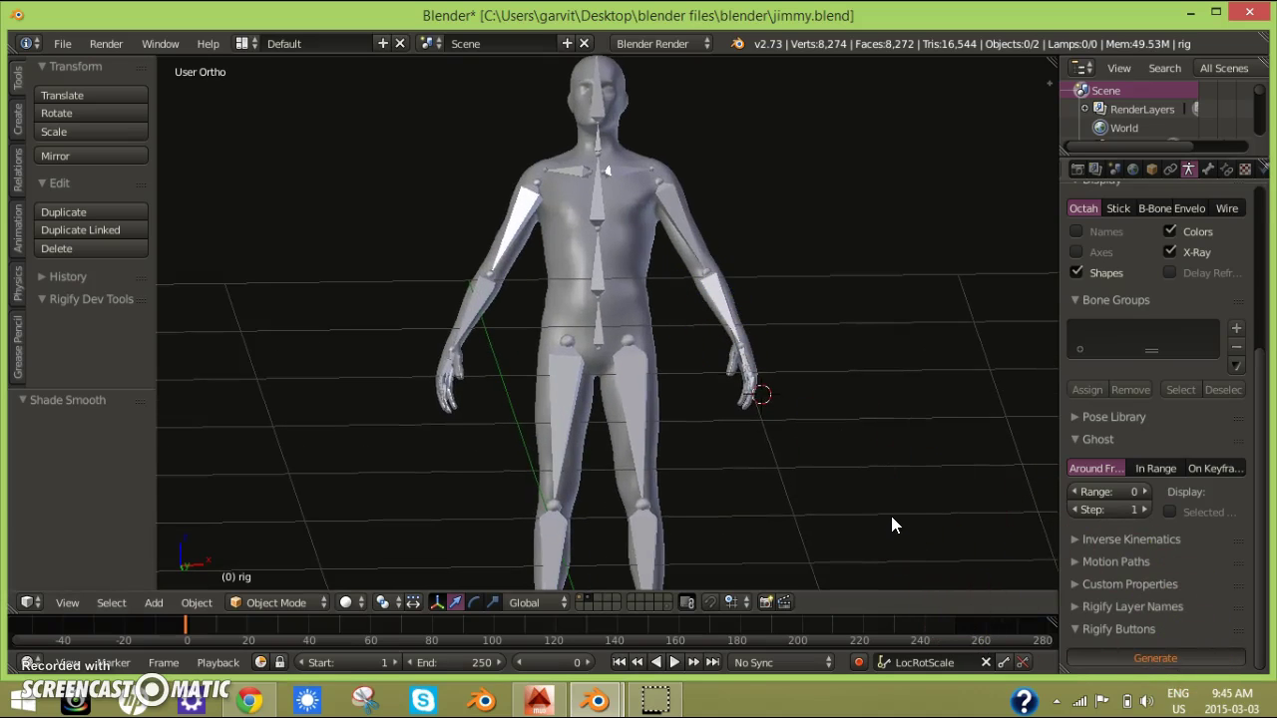
{"action": "right_click", "coordinate": [869, 487]}
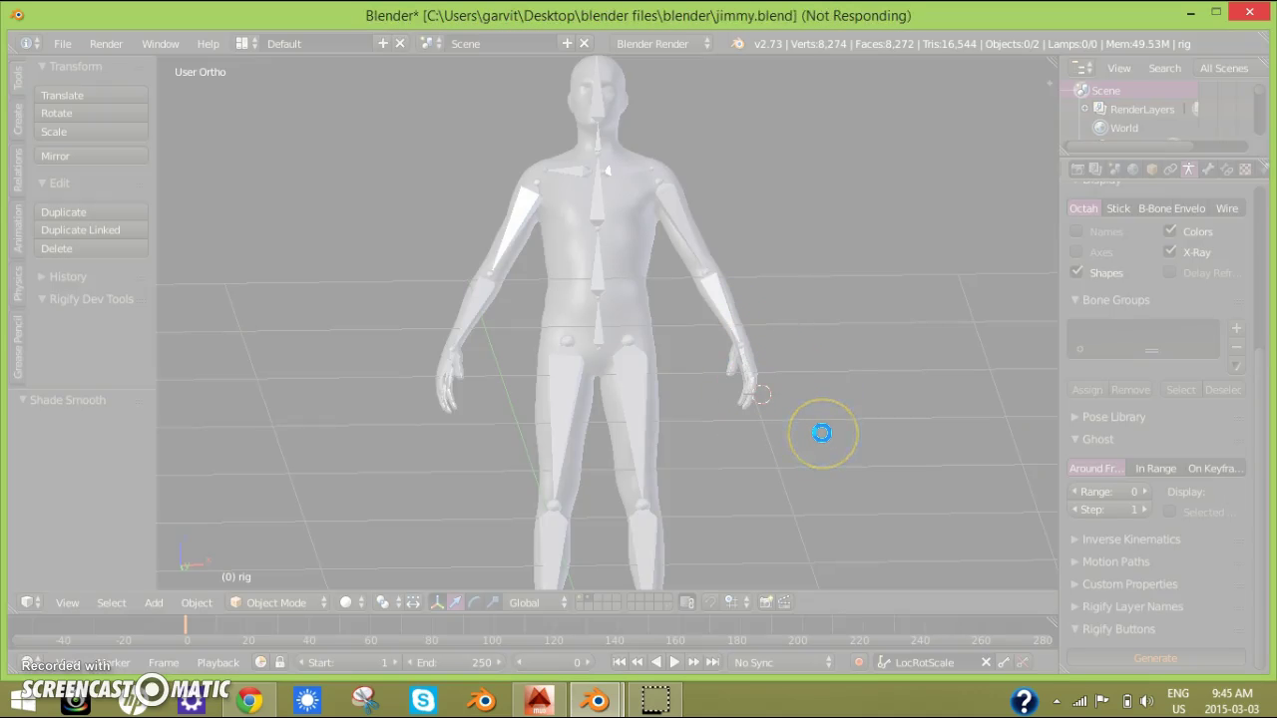
{"action": "left_click", "coordinate": [828, 432]}
{"action": "left_click", "coordinate": [858, 297]}
{"action": "left_click", "coordinate": [867, 419]}
{"action": "left_click", "coordinate": [769, 28]}
{"action": "left_click_drag", "start_coordinate": [770, 21], "coordinate": [765, 47]}
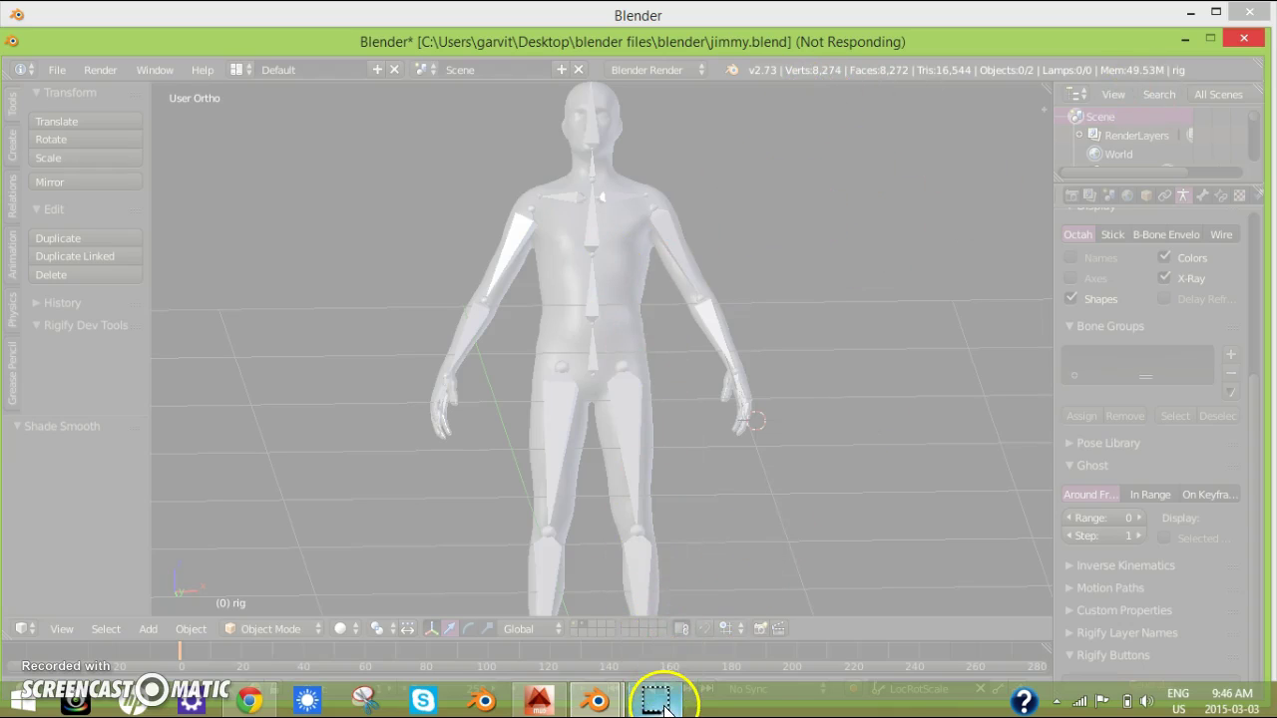
Select the metarig skeleton inside the body and move it to the second scene layer.
{"action": "scroll", "coordinate": [684, 306], "scroll_direction": "up", "scroll_amount": 4}
{"action": "scroll", "coordinate": [662, 218], "scroll_direction": "down", "scroll_amount": 2}
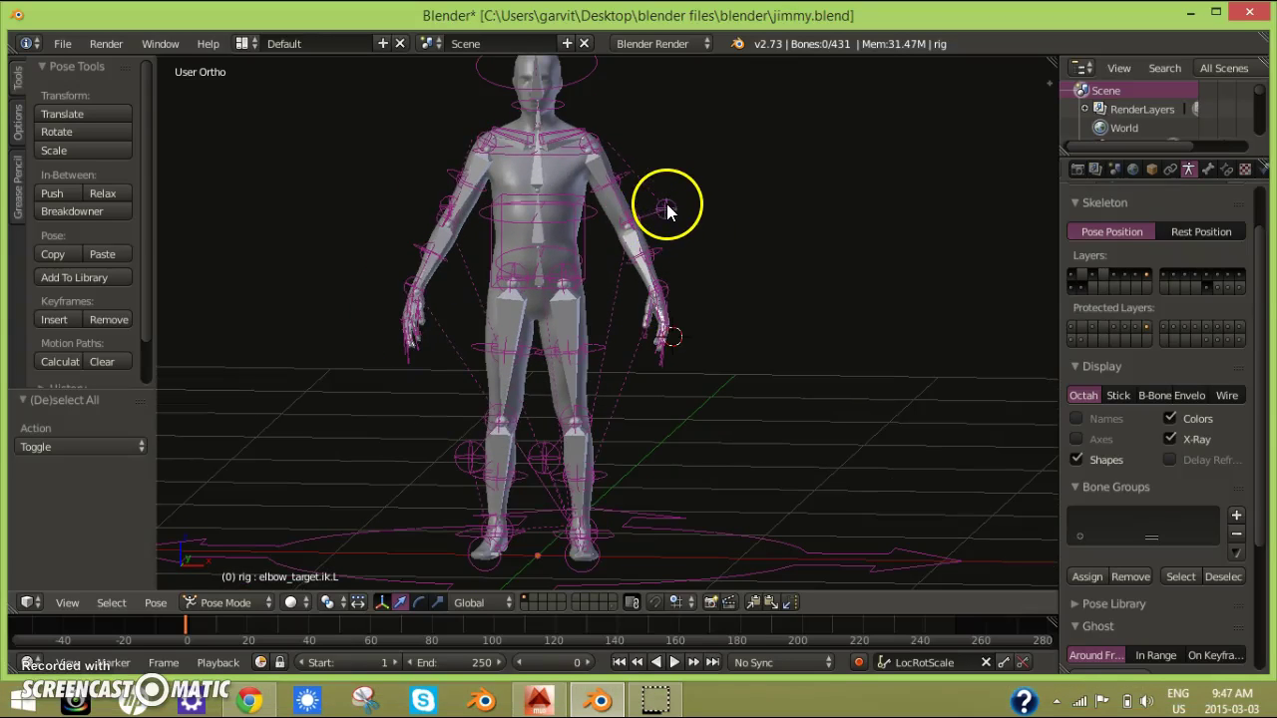
{"action": "right_click", "coordinate": [665, 208]}
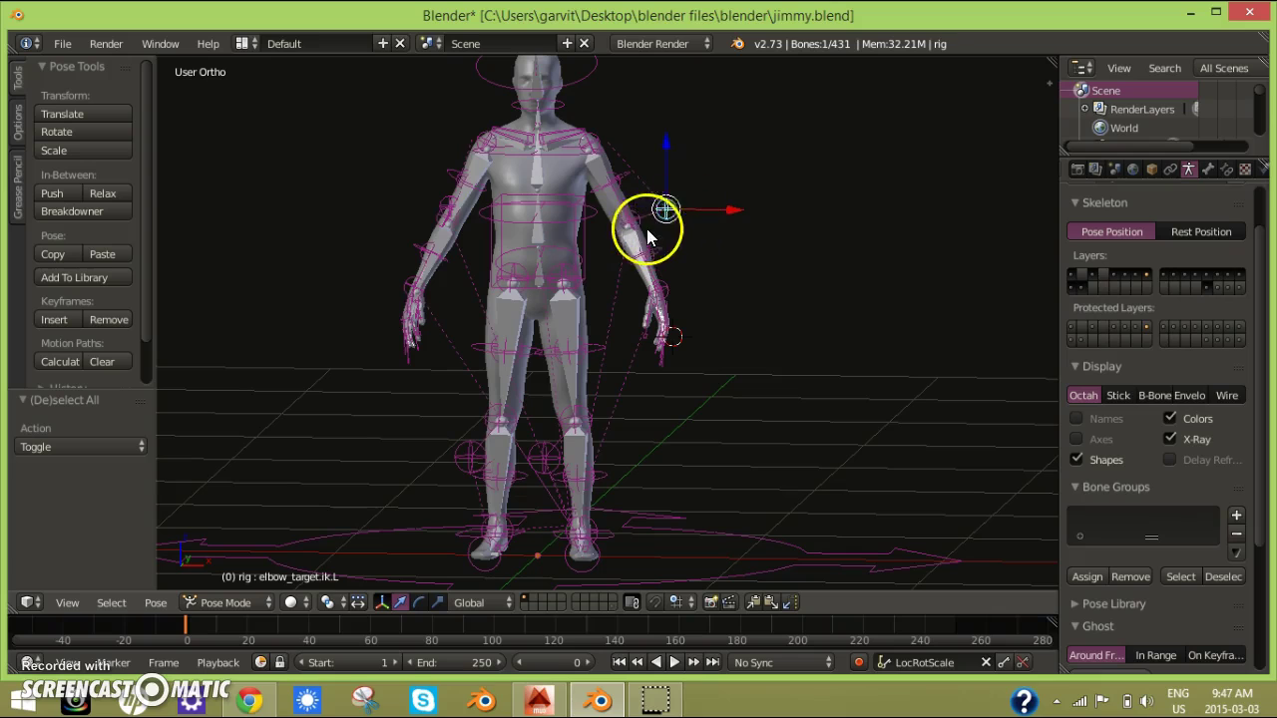
{"action": "key", "text": "a"}
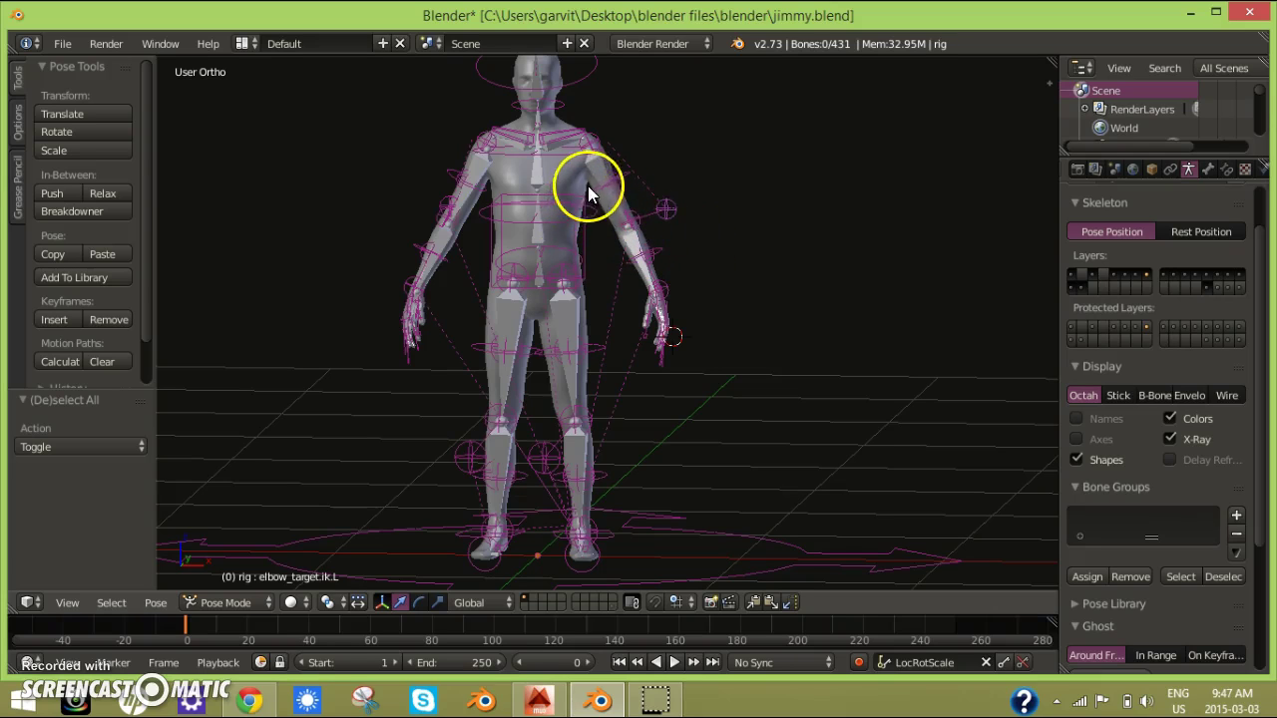
{"action": "right_click", "coordinate": [560, 174]}
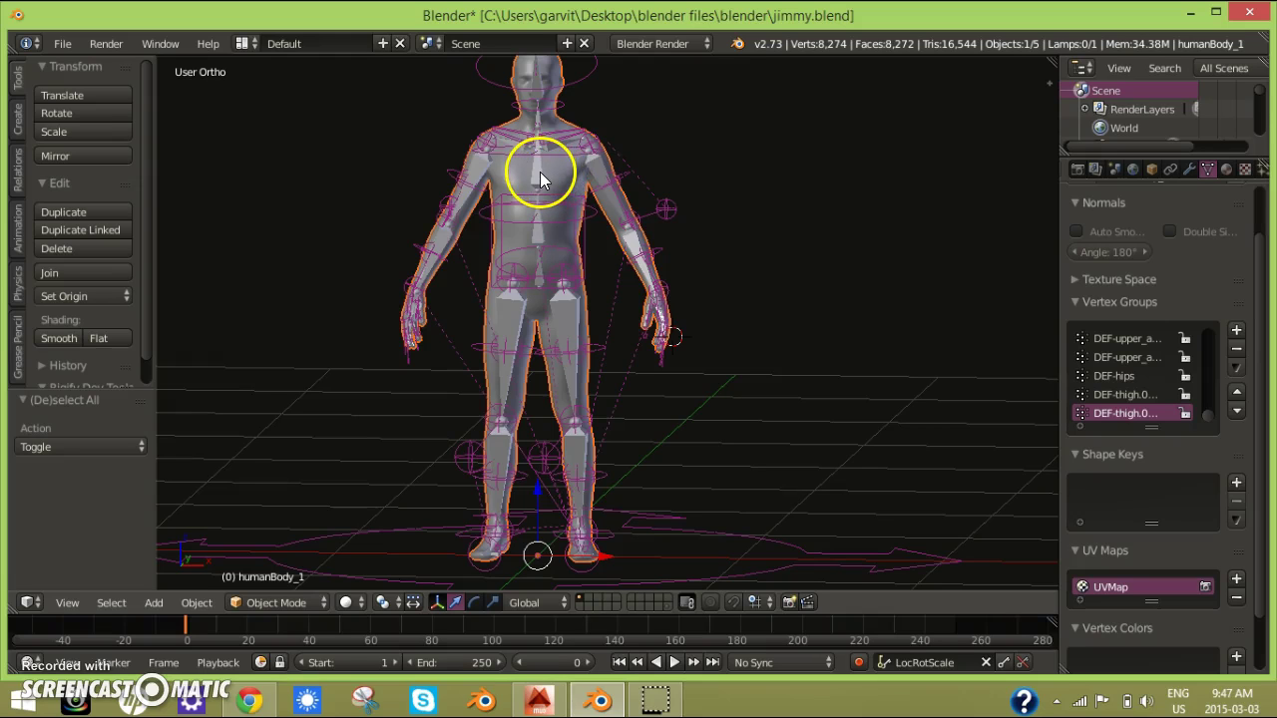
{"action": "right_click", "coordinate": [537, 176]}
{"action": "right_click", "coordinate": [534, 172]}
{"action": "right_click", "coordinate": [538, 171]}
{"action": "key", "text": "m"}
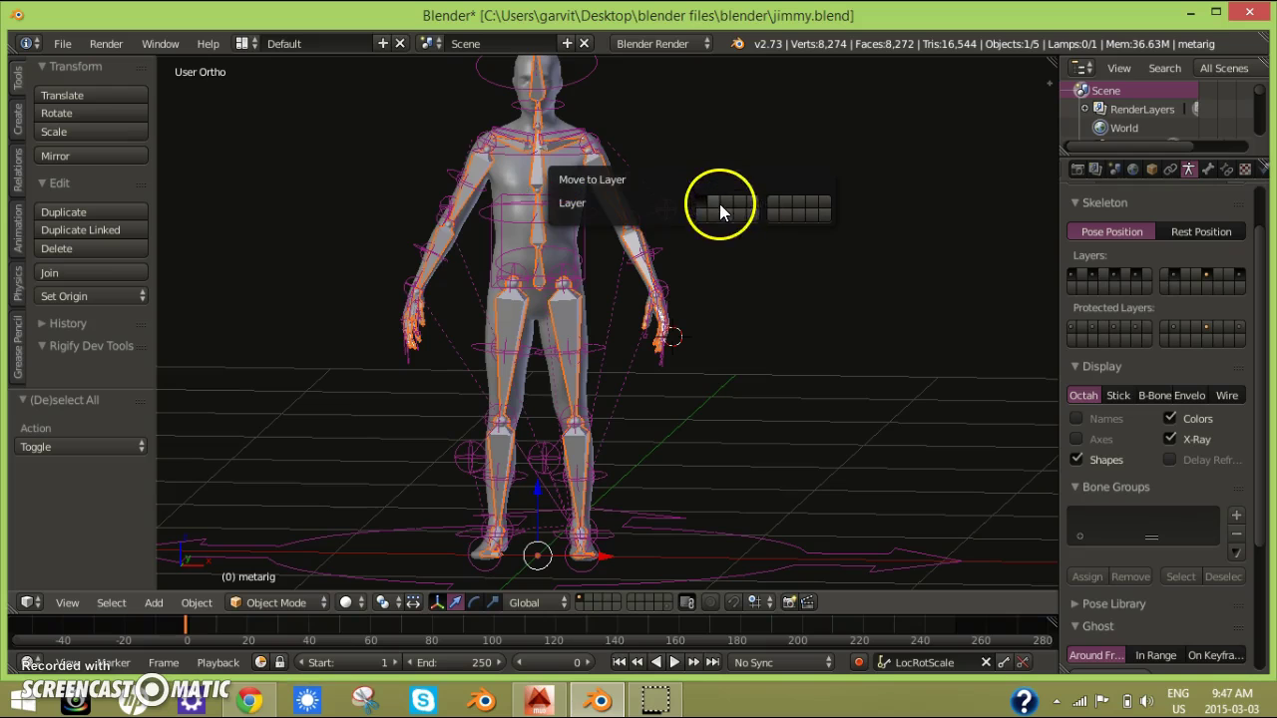
{"action": "left_click", "coordinate": [703, 210]}
Parent the humanBody_1 mesh to the generated rig with automatic weights, using the left elbow target control as the rig selection.
{"action": "scroll", "coordinate": [672, 221], "scroll_direction": "up", "scroll_amount": 4}
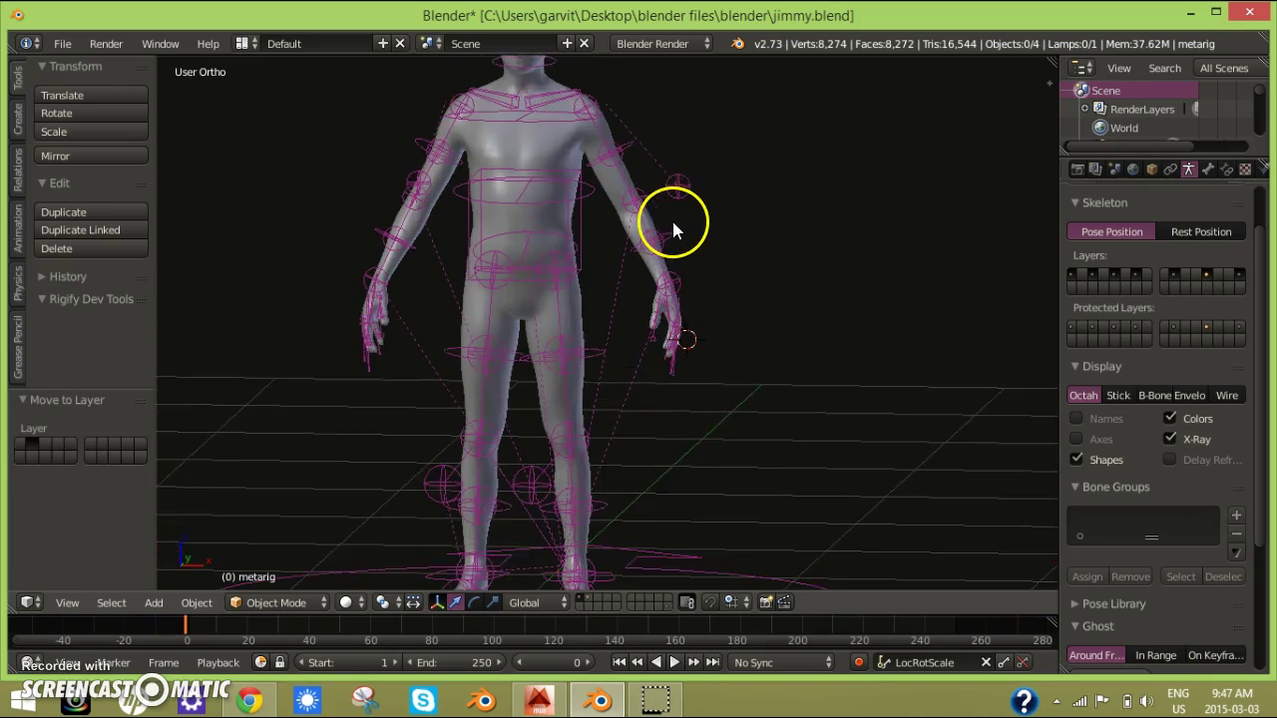
{"action": "right_click", "coordinate": [642, 249]}
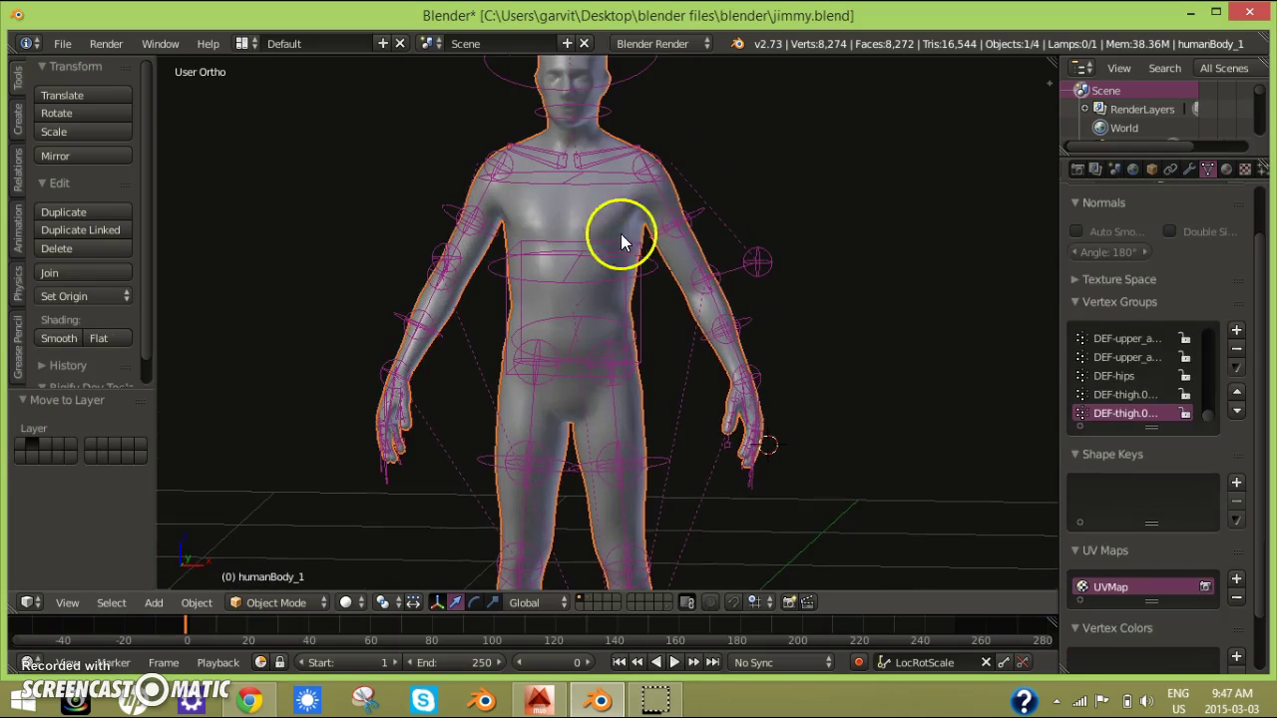
{"action": "right_click", "coordinate": [767, 263]}
{"action": "key", "text": "ctrl+p"}
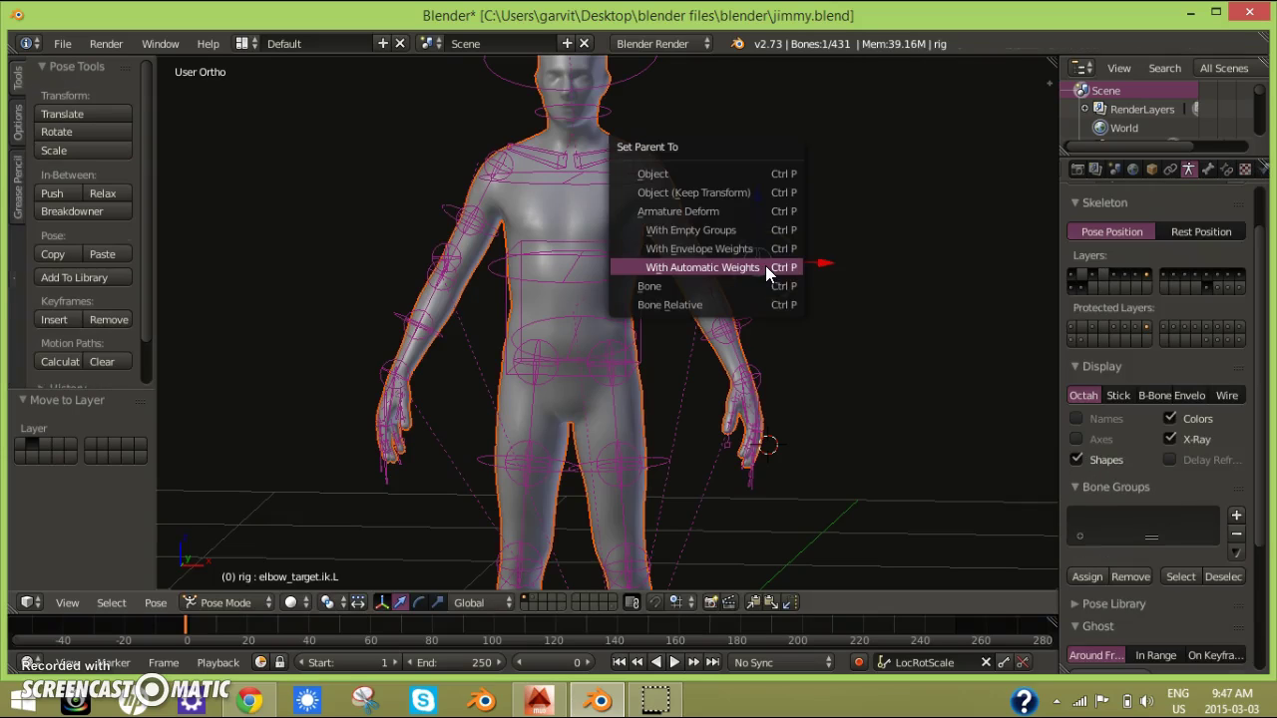
{"action": "left_click", "coordinate": [762, 265]}
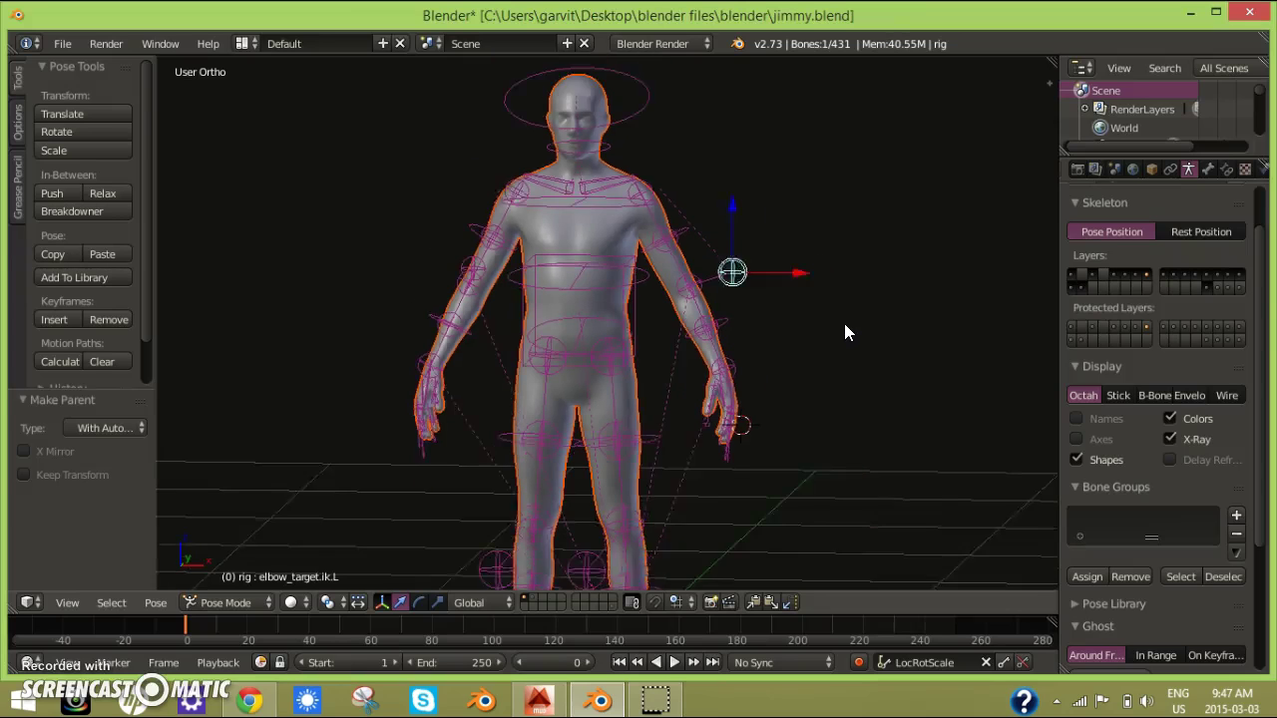
{"action": "key", "text": "a"}
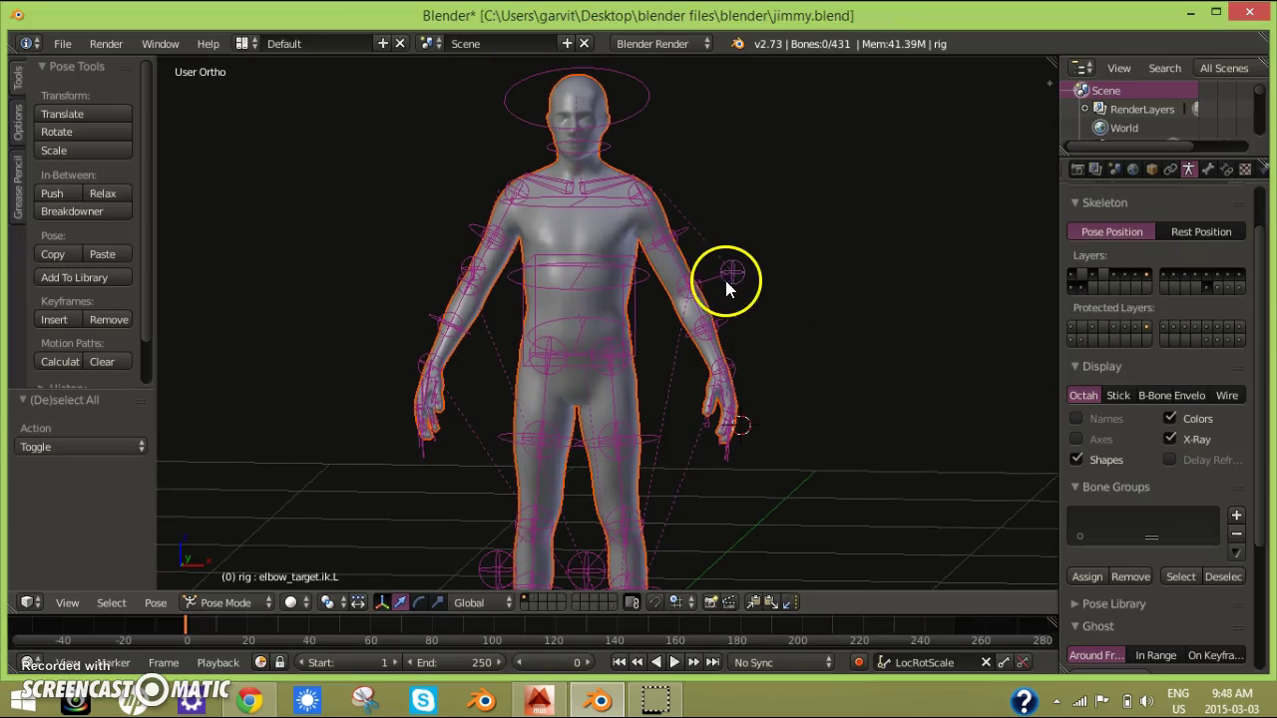
{"action": "mouse_move", "coordinate": [726, 282]}
{"action": "right_mouse_down"}
{"action": "mouse_move", "coordinate": [710, 305]}
{"action": "mouse_move", "coordinate": [792, 265]}
{"action": "mouse_move", "coordinate": [728, 289]}
{"action": "right_mouse_up"}
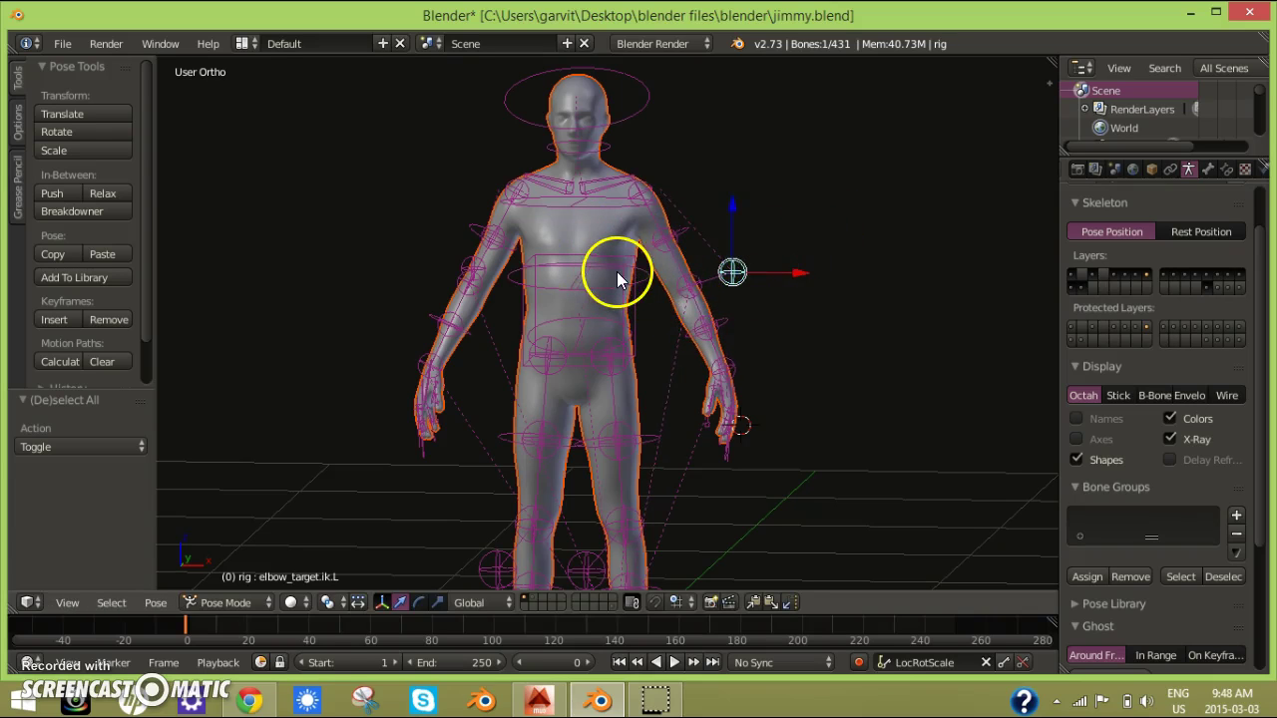
Disable Auto Run Python Scripts in the file preferences and check the effect on the rigged body.
{"action": "left_click", "coordinate": [62, 42]}
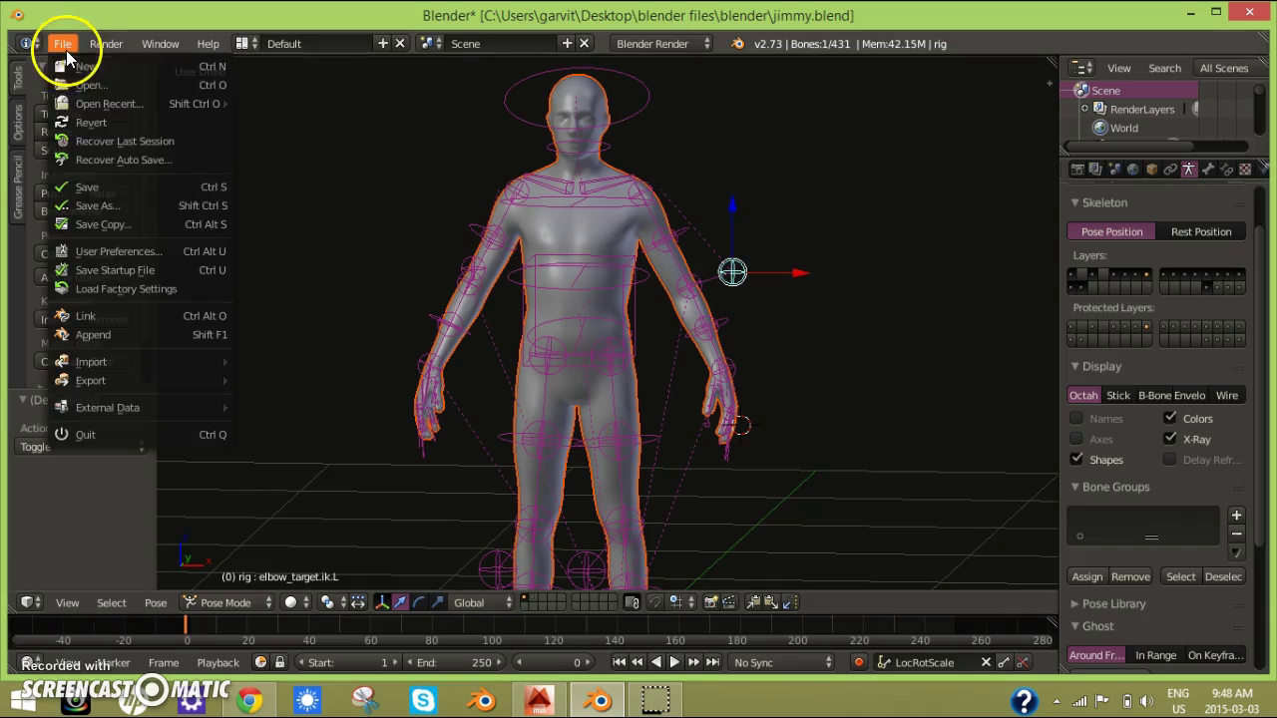
{"action": "left_click", "coordinate": [180, 249]}
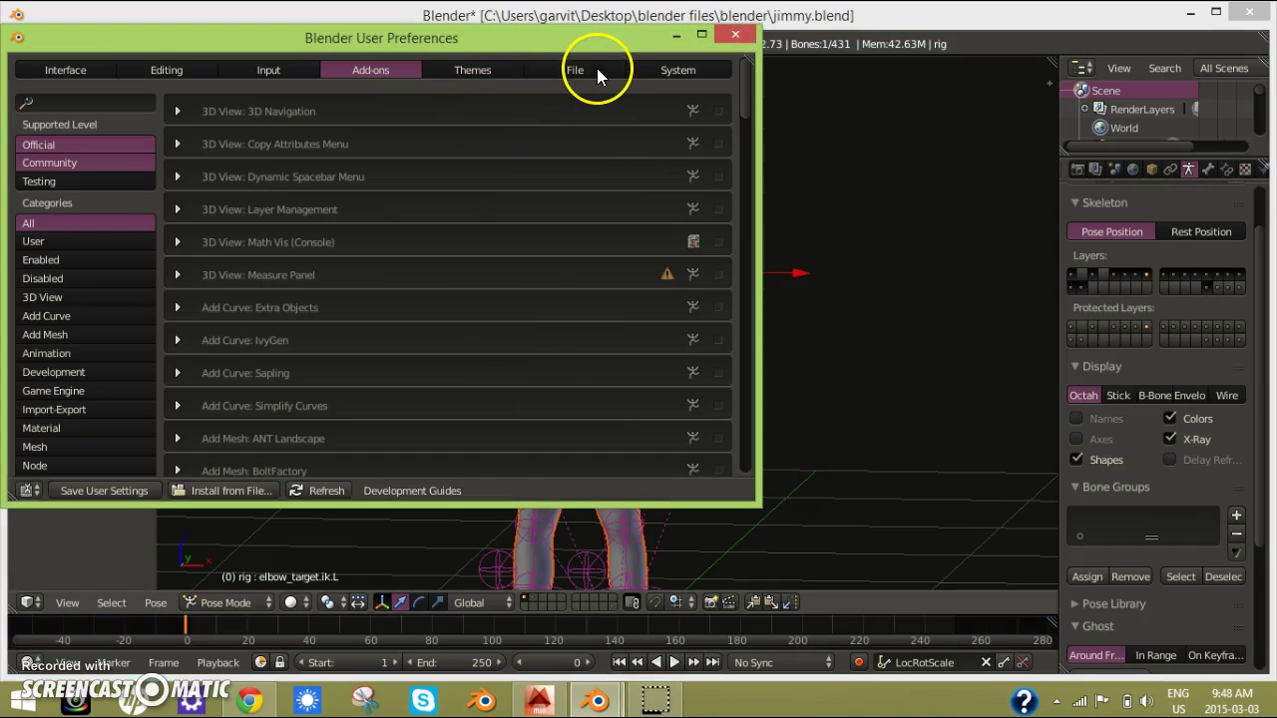
{"action": "left_click", "coordinate": [594, 70]}
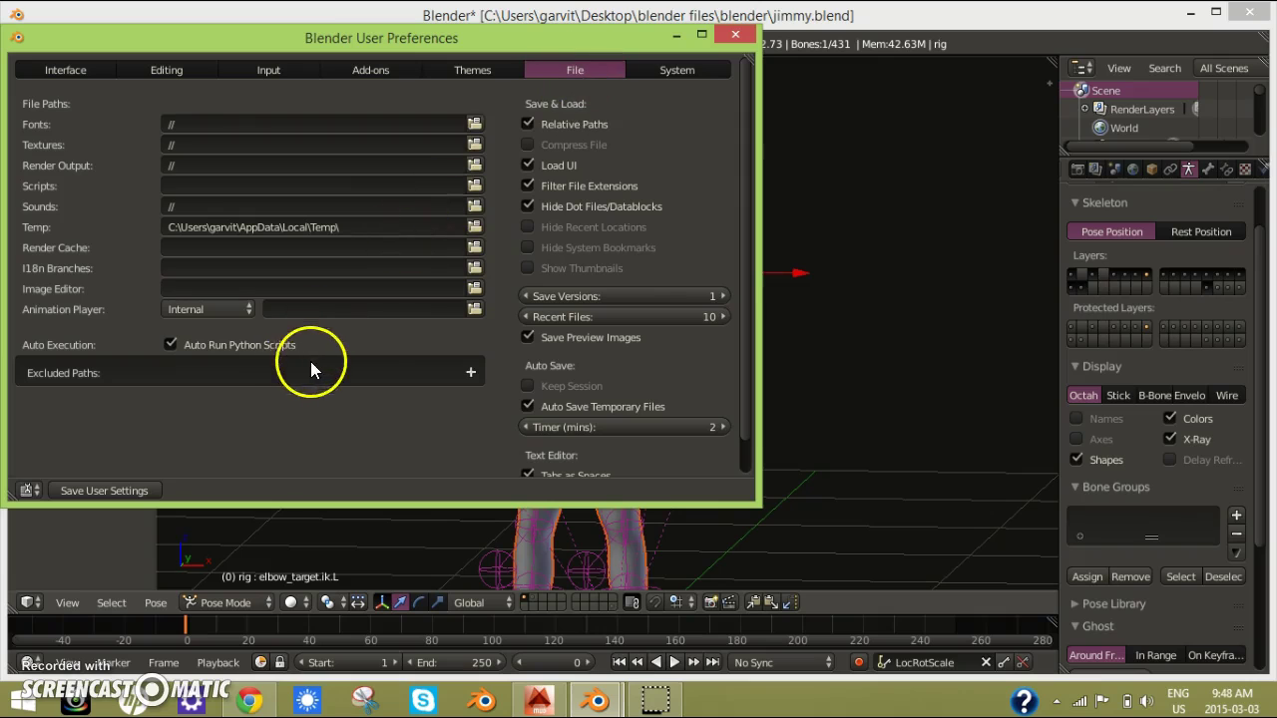
{"action": "left_click", "coordinate": [173, 344]}
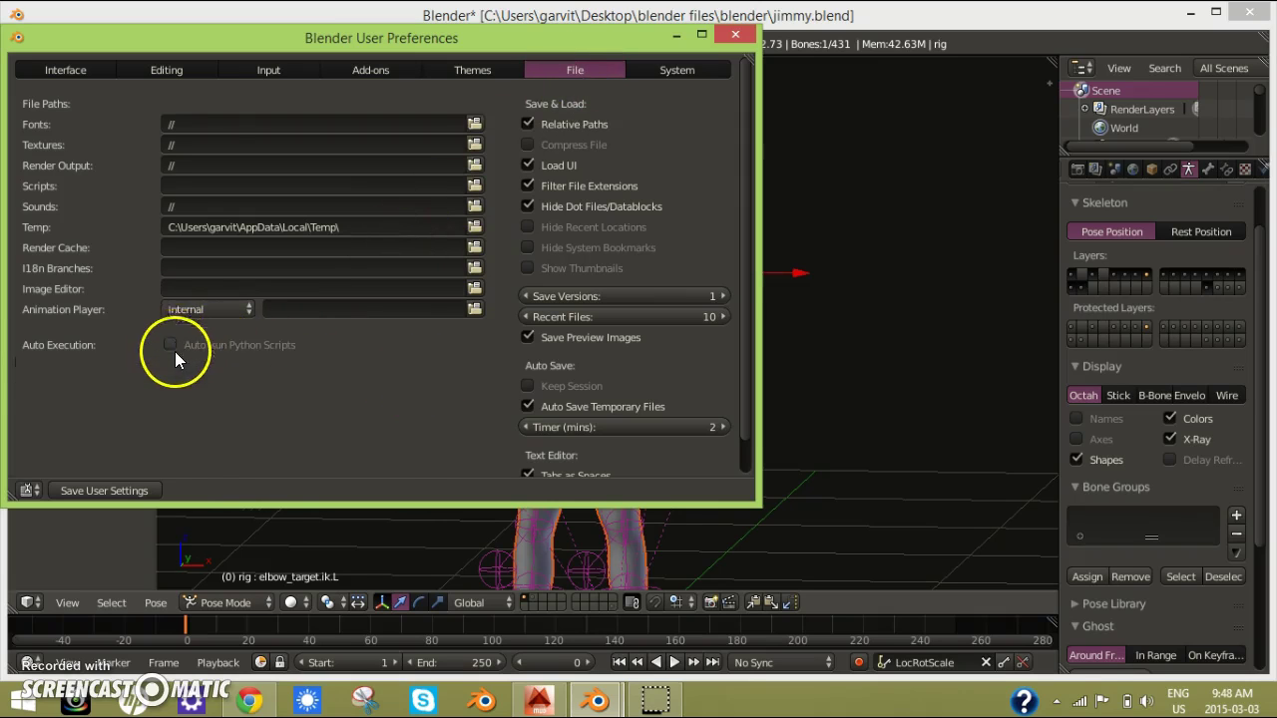
{"action": "left_click", "coordinate": [670, 36]}
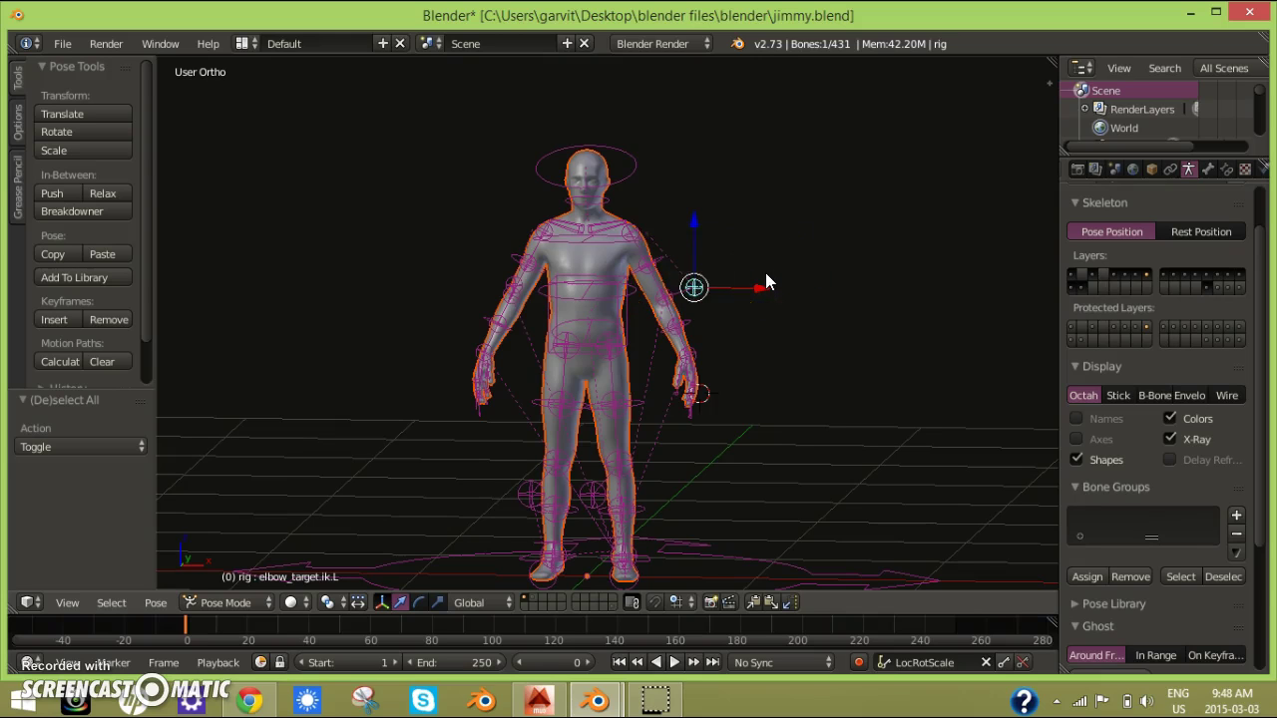
{"action": "scroll", "coordinate": [728, 285], "scroll_direction": "up", "scroll_amount": 3}
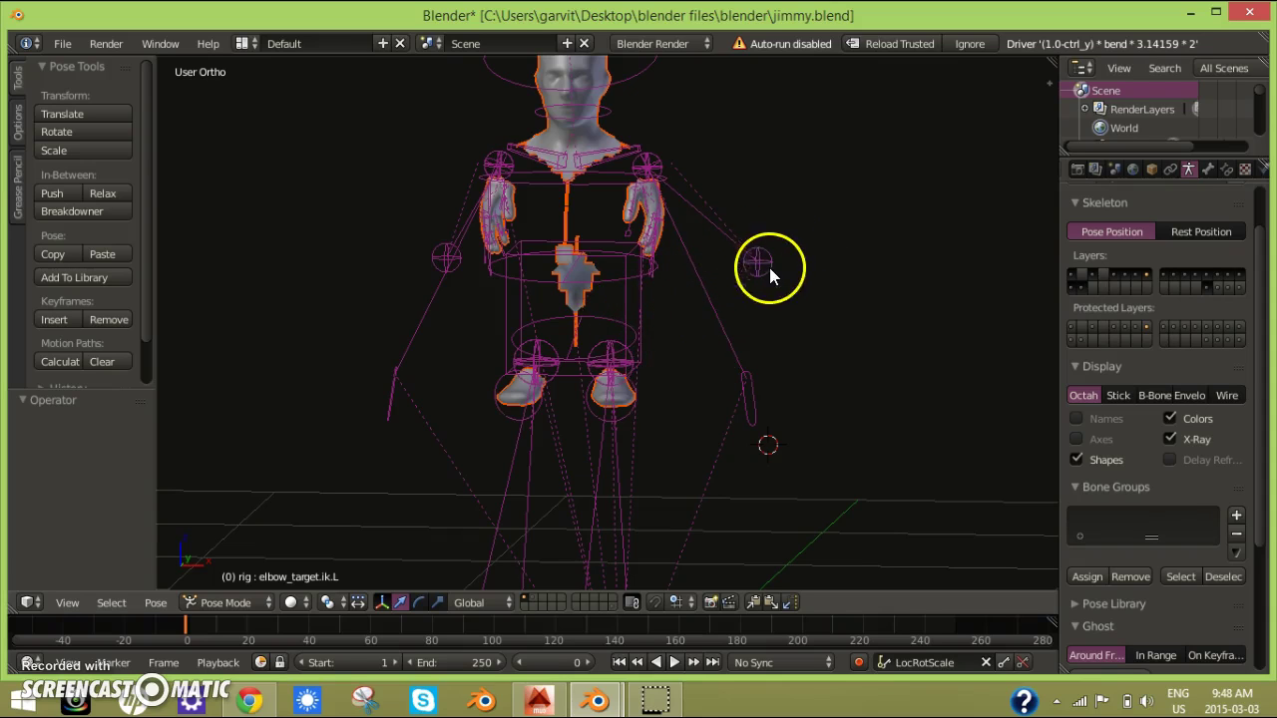
{"action": "scroll", "coordinate": [721, 314], "scroll_direction": "down", "scroll_amount": 2}
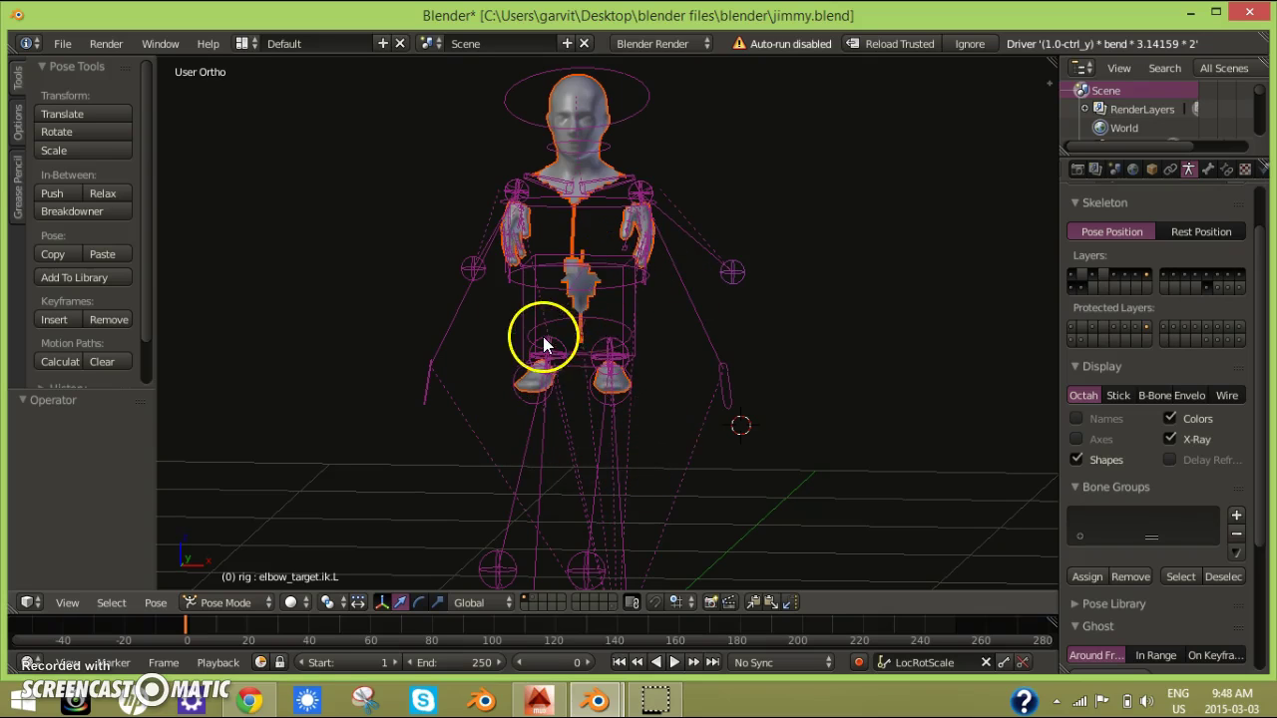
{"action": "key", "text": "ctrl+z"}
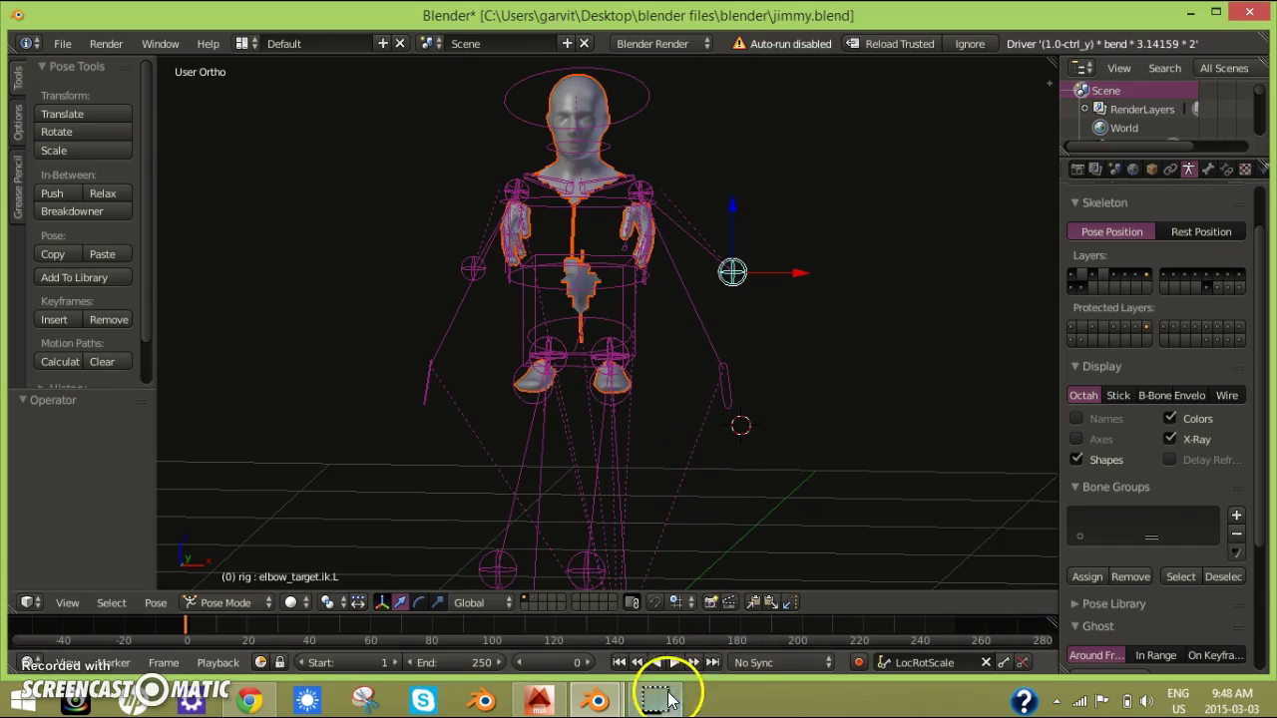
Enable Auto Run Python Scripts in the file preferences and save the user settings.
{"action": "mouse_move", "coordinate": [596, 698]}
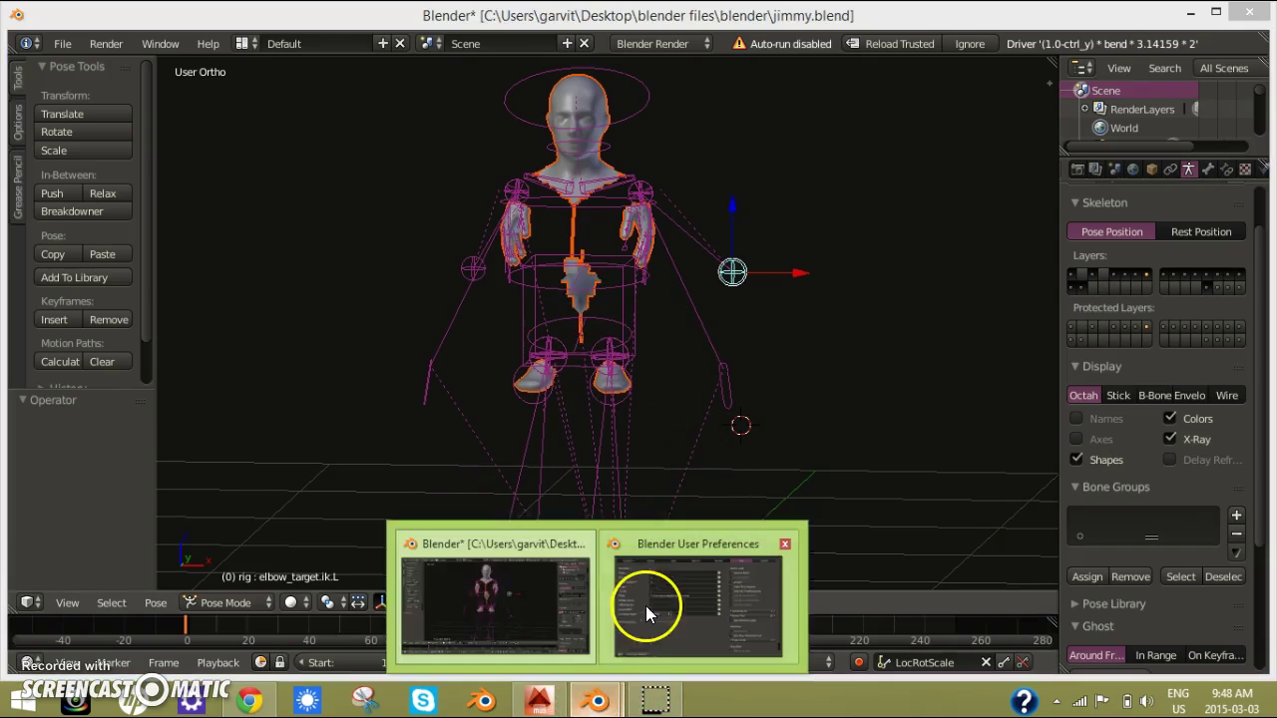
{"action": "left_click", "coordinate": [650, 605]}
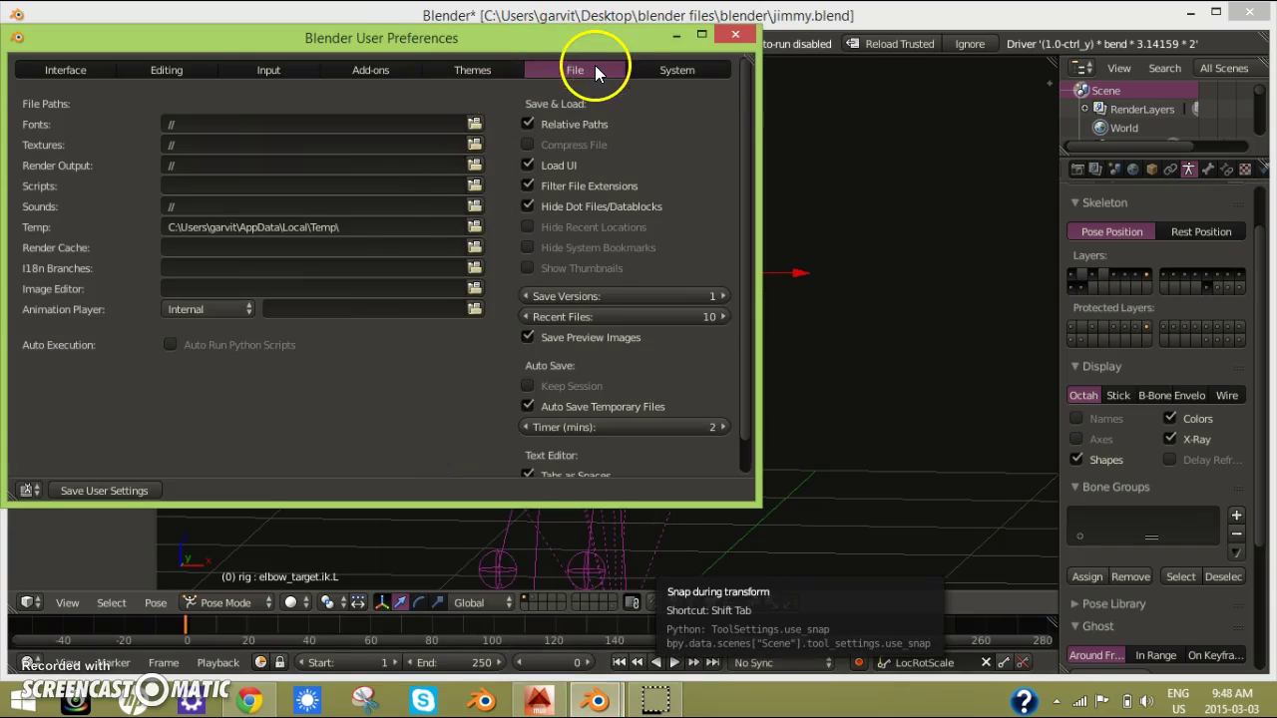
{"action": "left_click", "coordinate": [171, 347]}
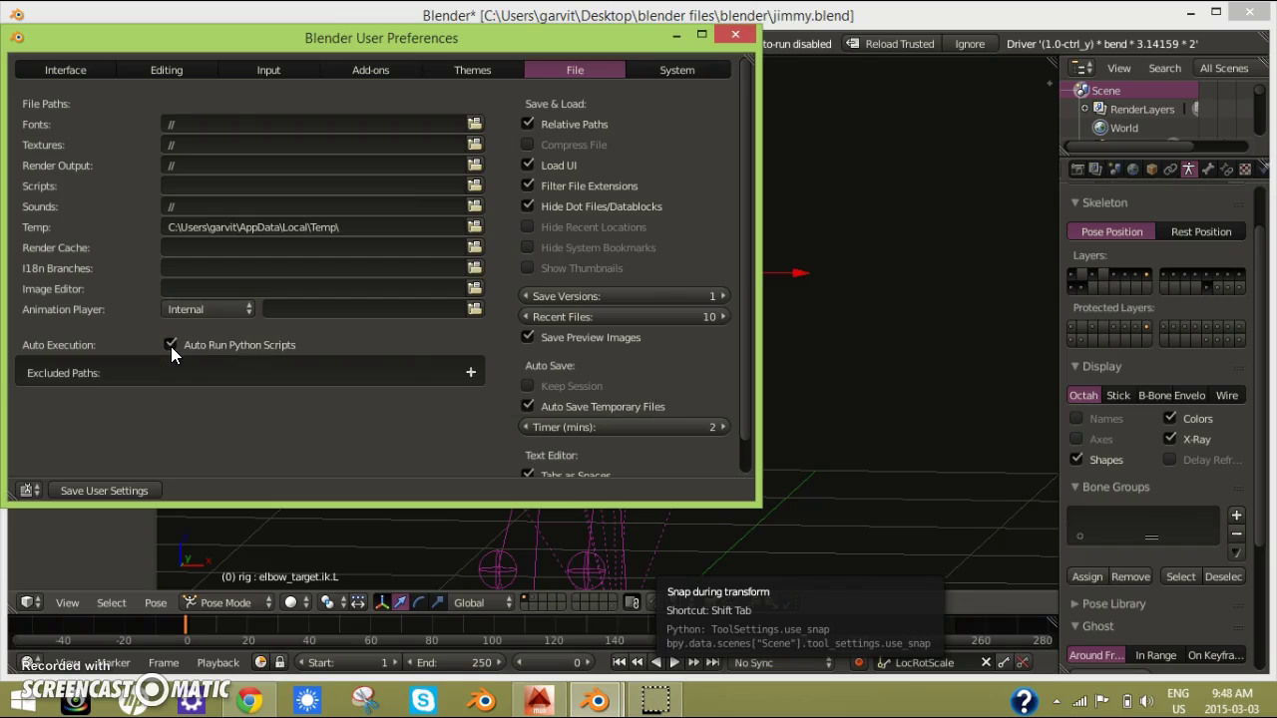
{"action": "left_click", "coordinate": [70, 490]}
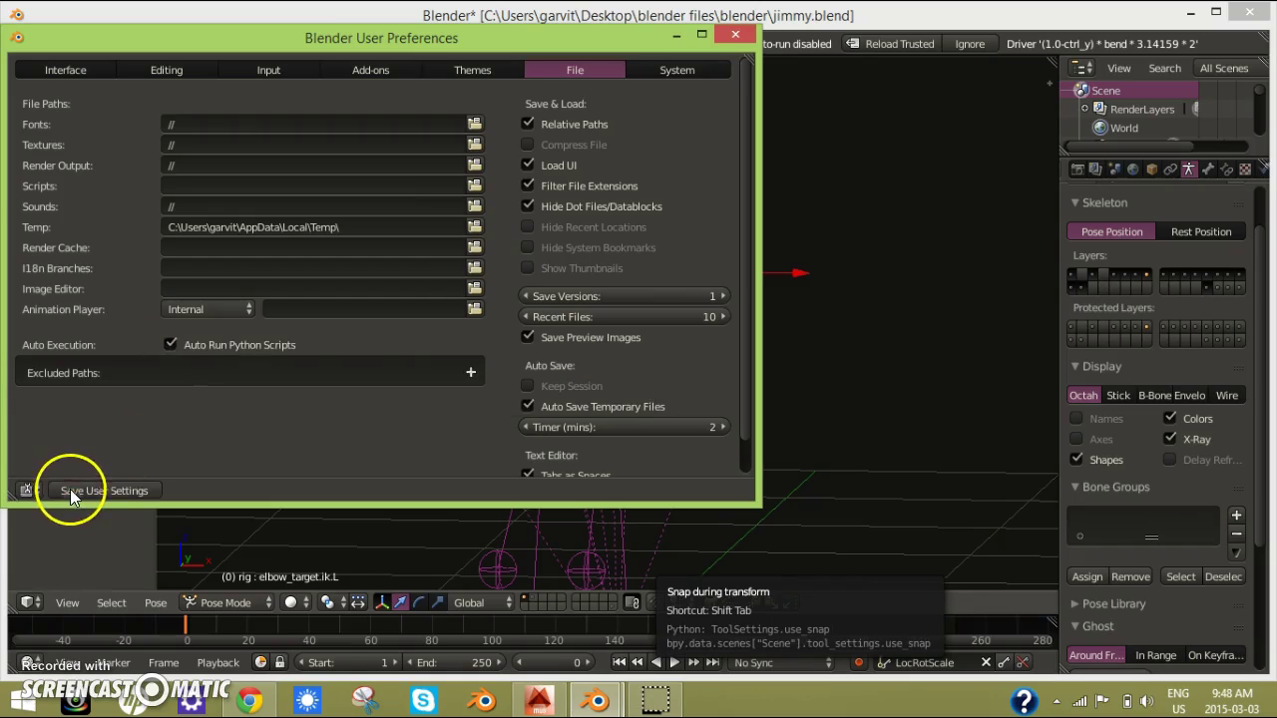
{"action": "left_click", "coordinate": [734, 35]}
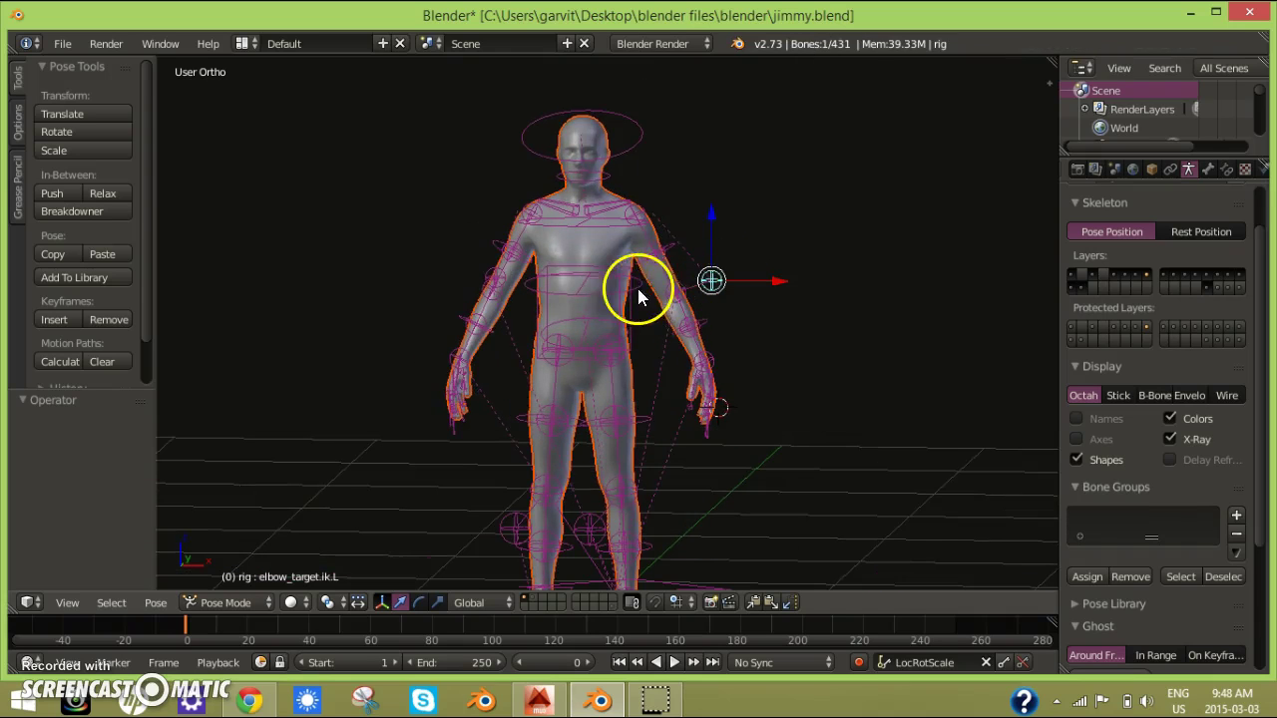
Repeat parenting the body mesh to the rig with automatic weights.
{"action": "right_click", "coordinate": [615, 250]}
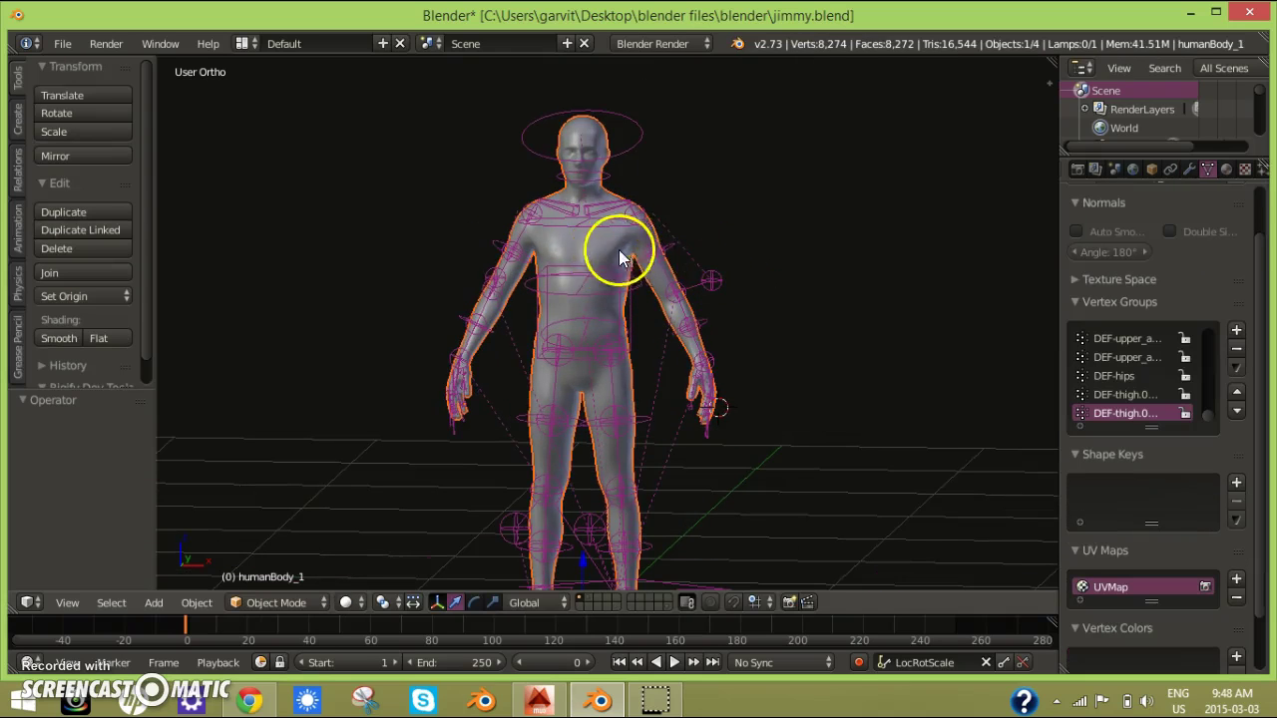
{"action": "right_click", "coordinate": [702, 278], "text": "shift"}
{"action": "key", "text": "ctrl+p"}
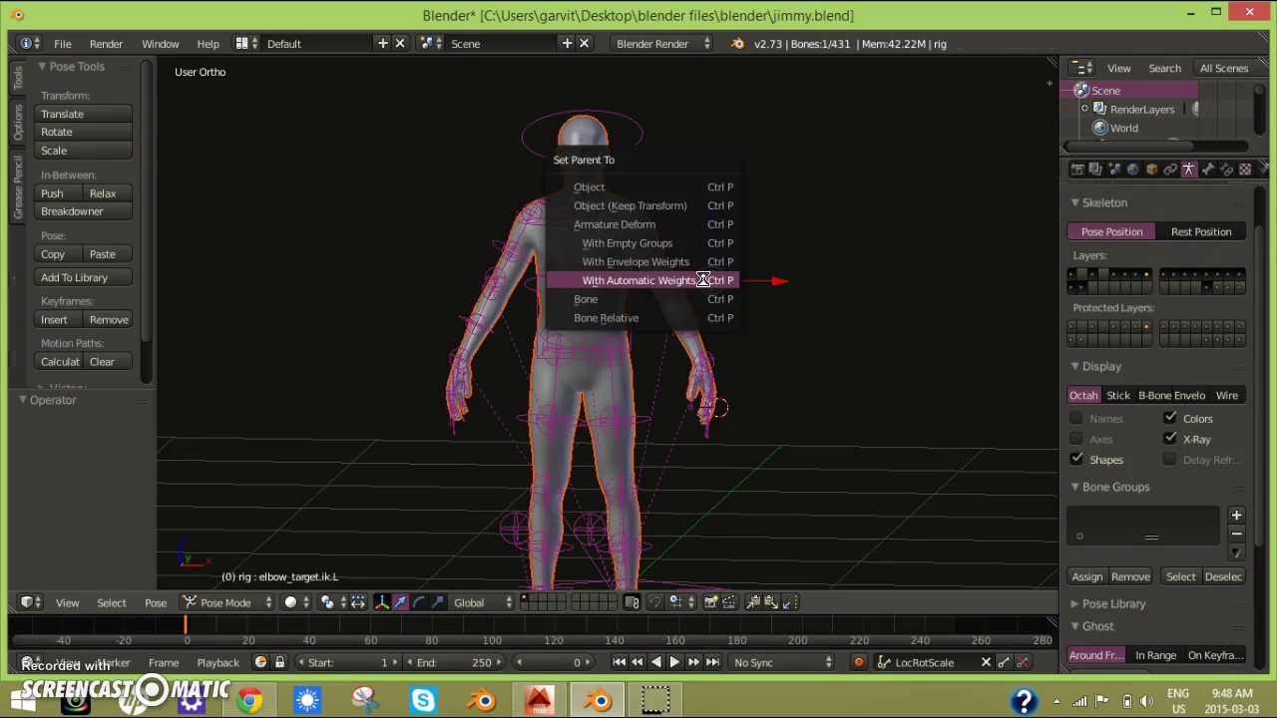
{"action": "left_click", "coordinate": [850, 331]}
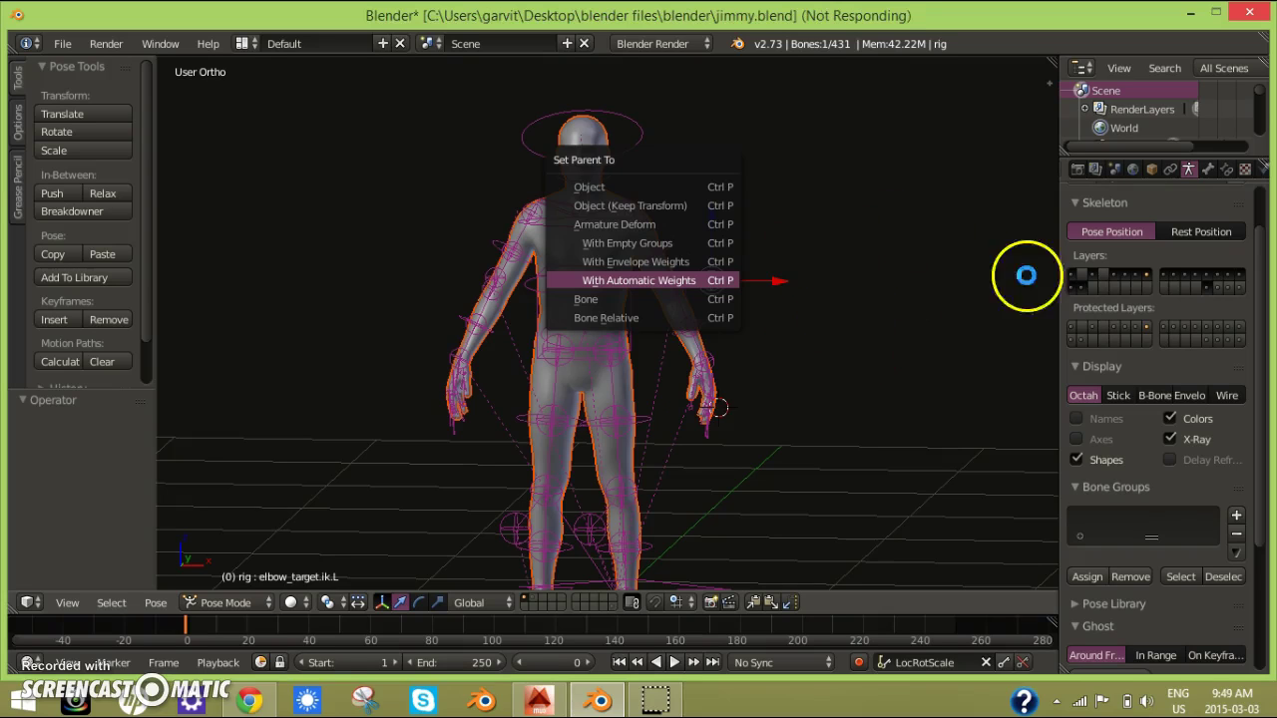
{"action": "left_click", "coordinate": [937, 299]}
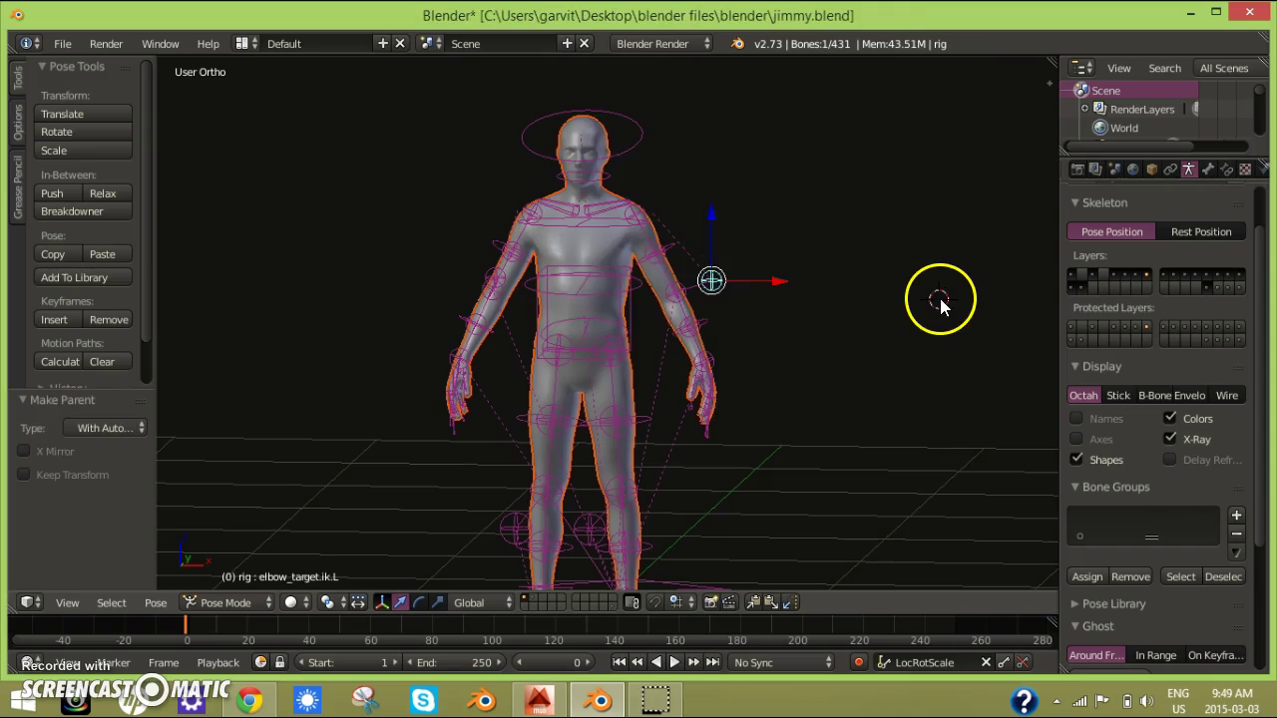
Select the hand.ik.L control at the character's left wrist for posing.
{"action": "scroll", "coordinate": [817, 307], "scroll_direction": "up", "scroll_amount": 3}
{"action": "scroll", "coordinate": [783, 298], "scroll_direction": "down", "scroll_amount": 2}
{"action": "right_click_drag", "start_coordinate": [738, 268], "coordinate": [789, 266]}
{"action": "left_click_drag", "start_coordinate": [785, 271], "coordinate": [788, 269]}
{"action": "scroll", "coordinate": [788, 267], "scroll_direction": "down", "scroll_amount": 2}
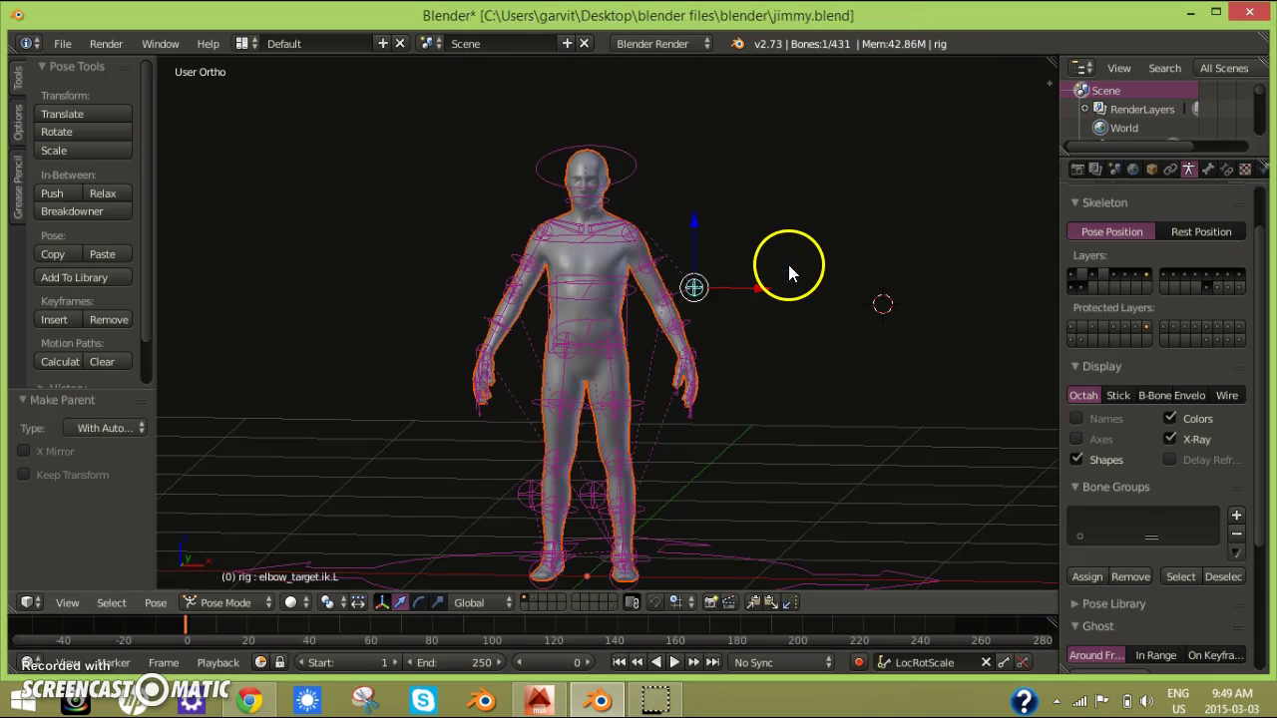
{"action": "middle_click_drag", "start_coordinate": [838, 387], "coordinate": [728, 382]}
{"action": "scroll", "coordinate": [729, 389], "scroll_direction": "up", "scroll_amount": 2}
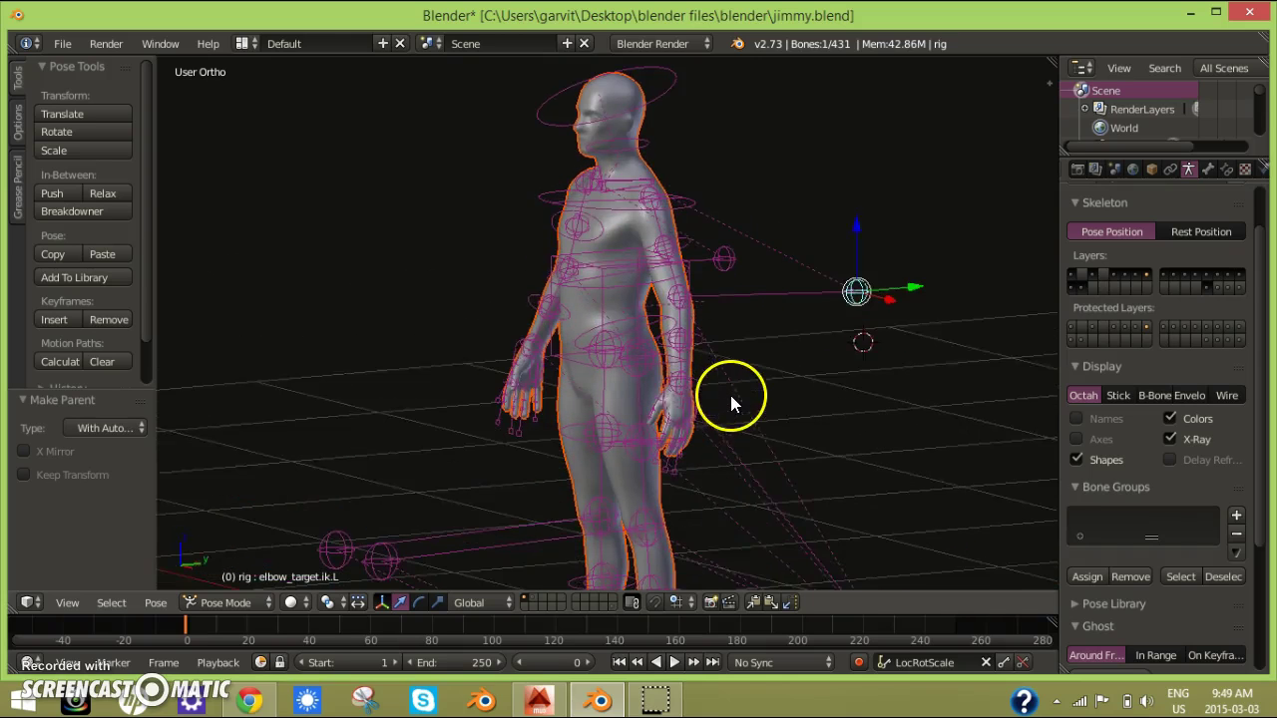
{"action": "right_click", "coordinate": [697, 387]}
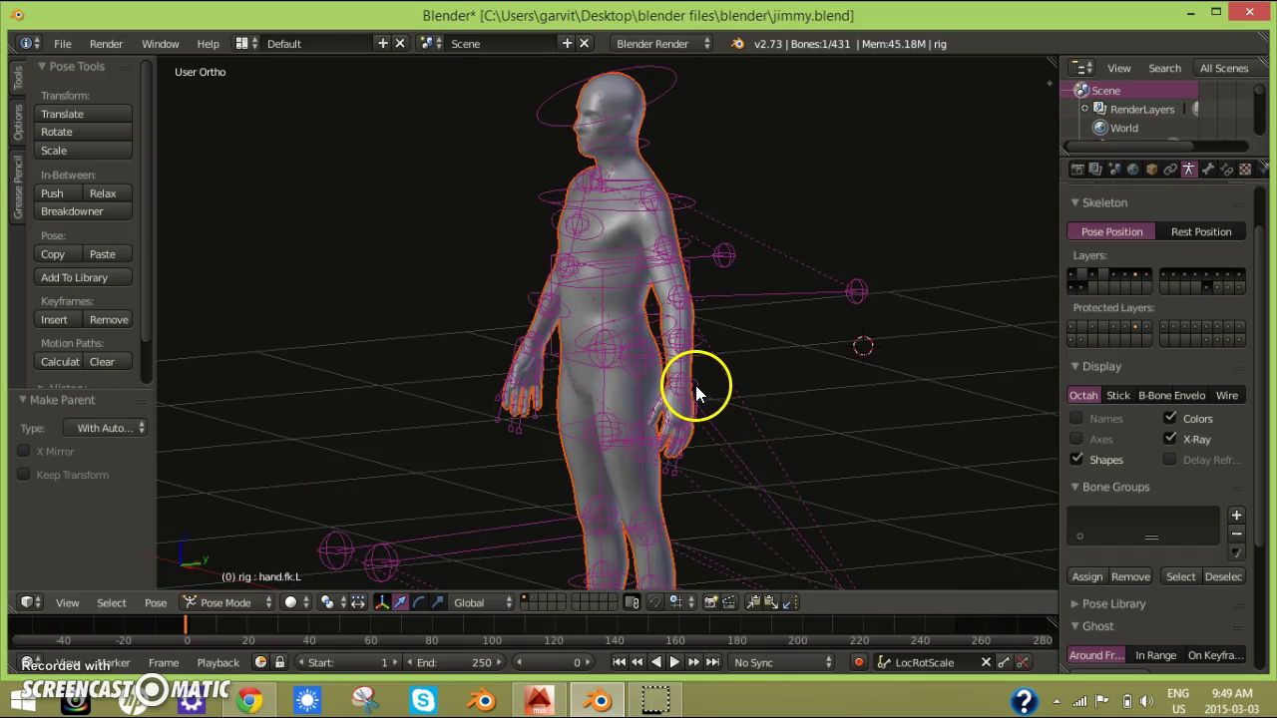
{"action": "right_click", "coordinate": [695, 385]}
{"action": "scroll", "coordinate": [734, 430], "scroll_direction": "up", "scroll_amount": 3}
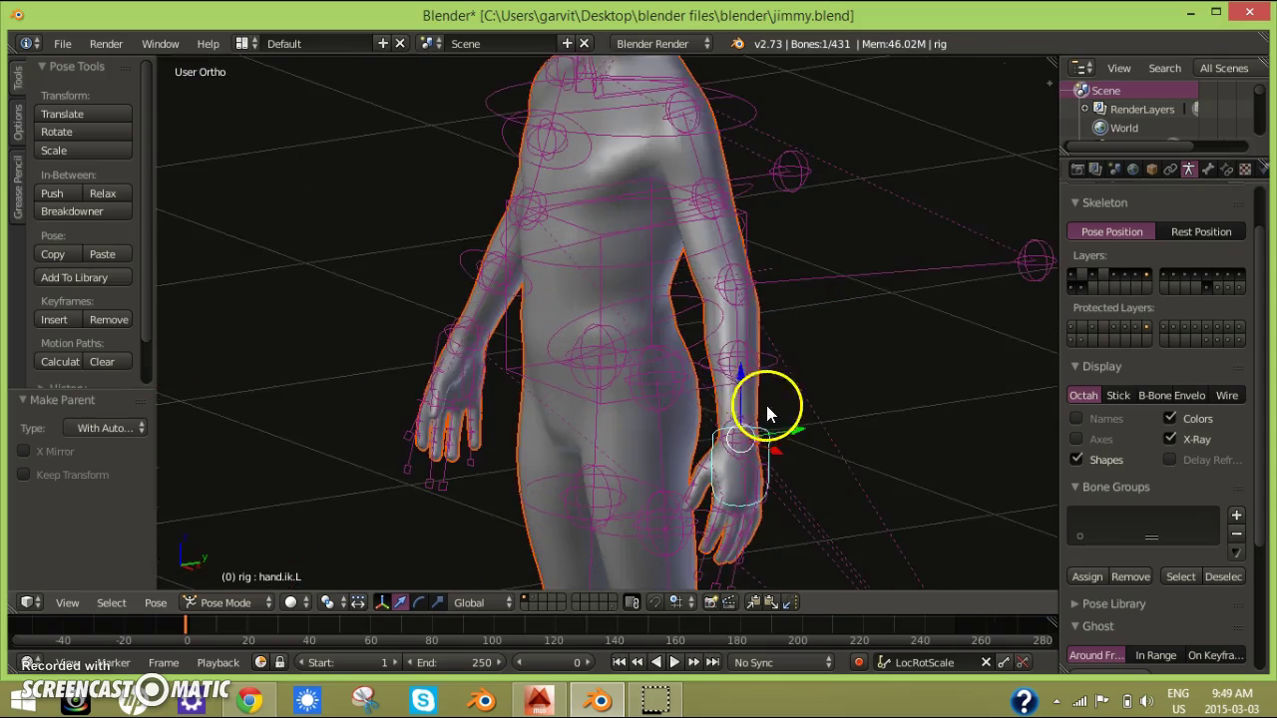
Try moving the hand.ik.L control at the left wrist and cancel the move.
{"action": "middle_click_drag", "start_coordinate": [768, 402], "coordinate": [772, 312], "text": "shift"}
{"action": "scroll", "coordinate": [772, 312], "scroll_direction": "up", "scroll_amount": 2}
{"action": "key", "text": "g"}
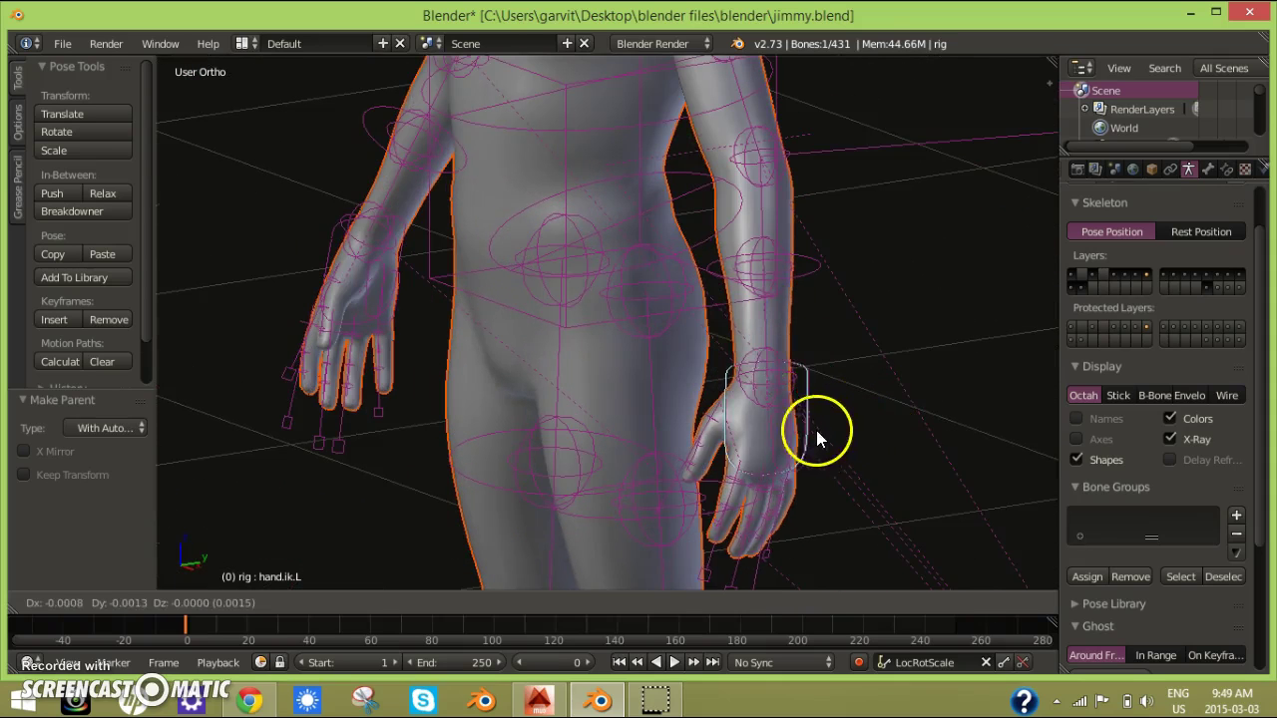
{"action": "right_click", "coordinate": [839, 404]}
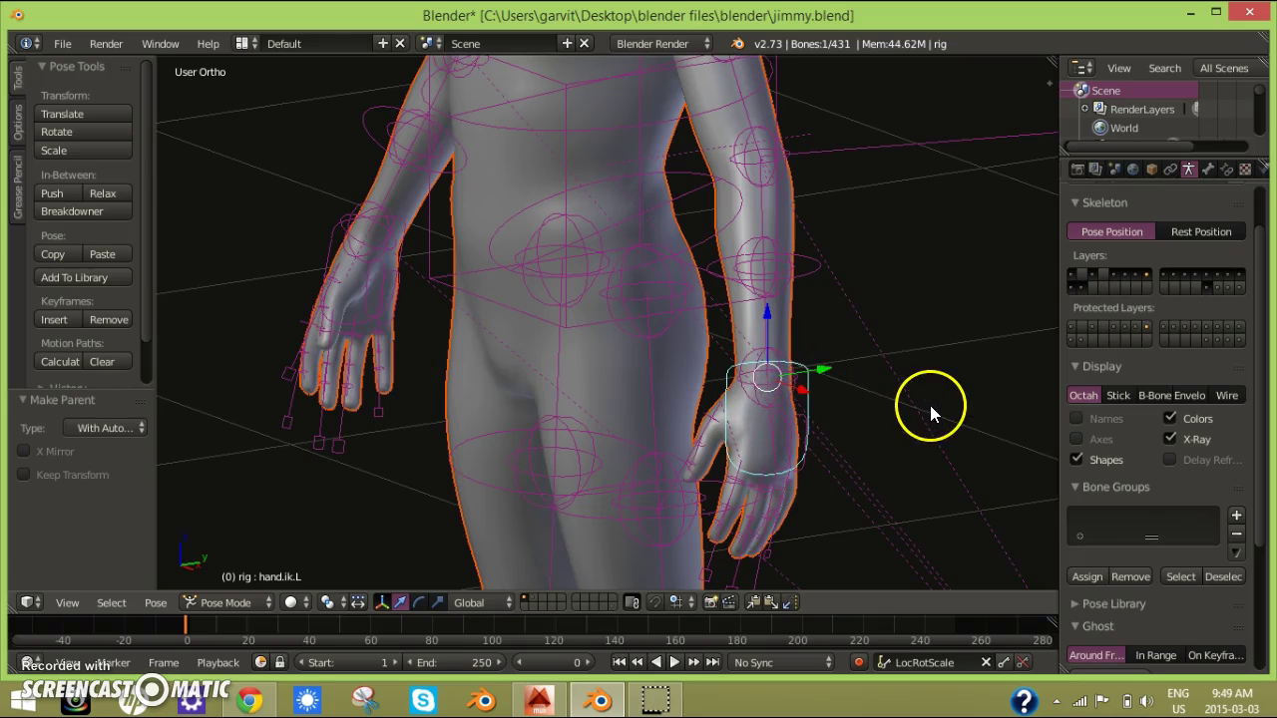
Set the FK / IK value of hand.ik.L to 0.000, test moving the hand, and return the value to 1.000.
{"action": "key", "text": "n"}
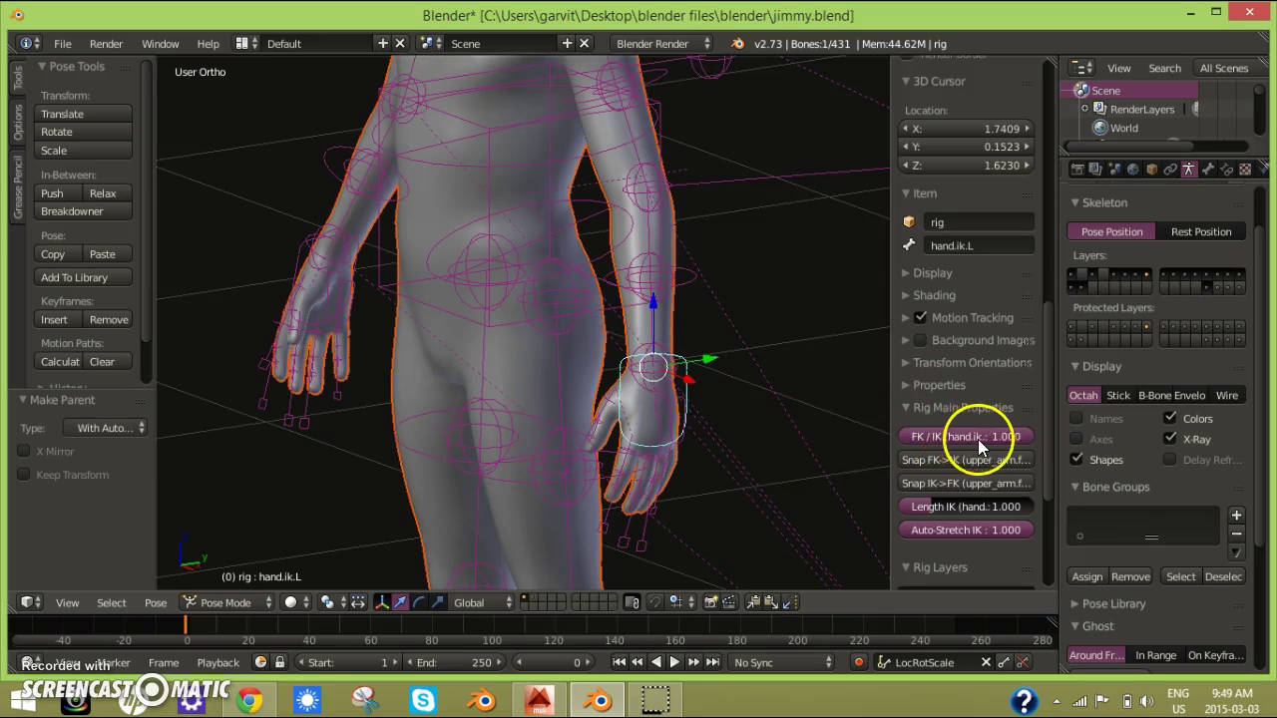
{"action": "left_click_drag", "start_coordinate": [988, 439], "coordinate": [826, 445]}
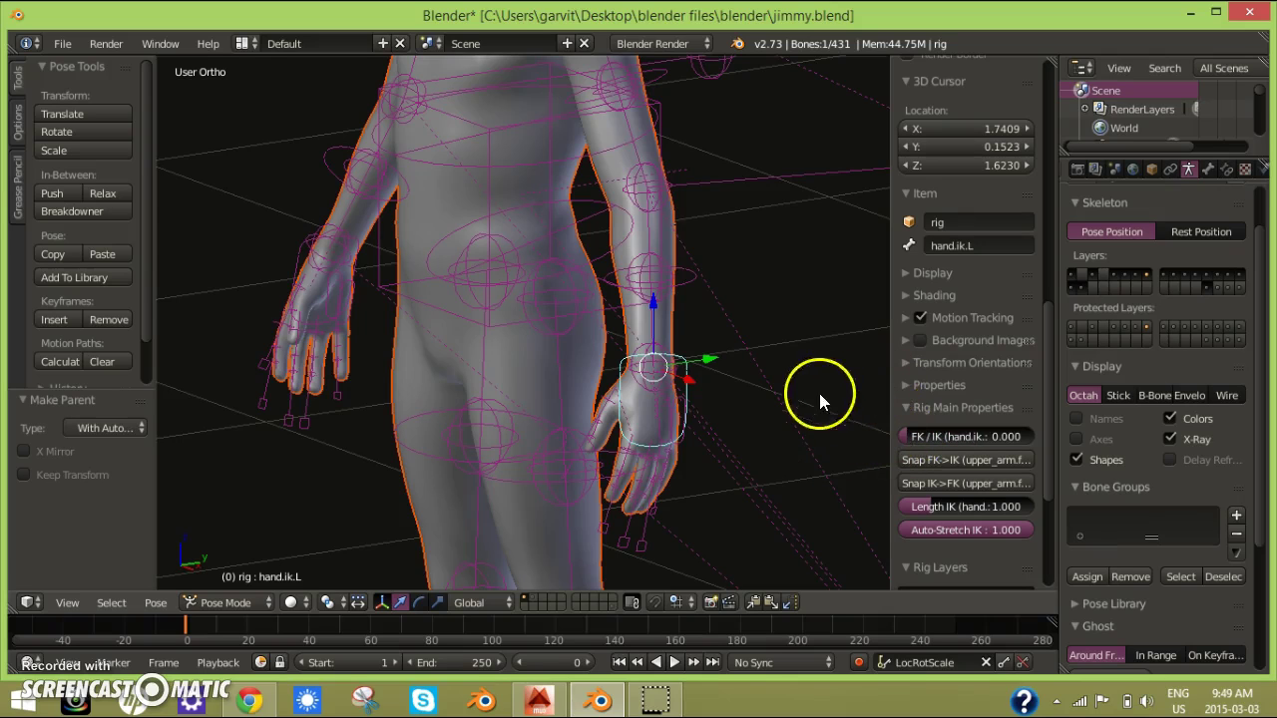
{"action": "key", "text": "n"}
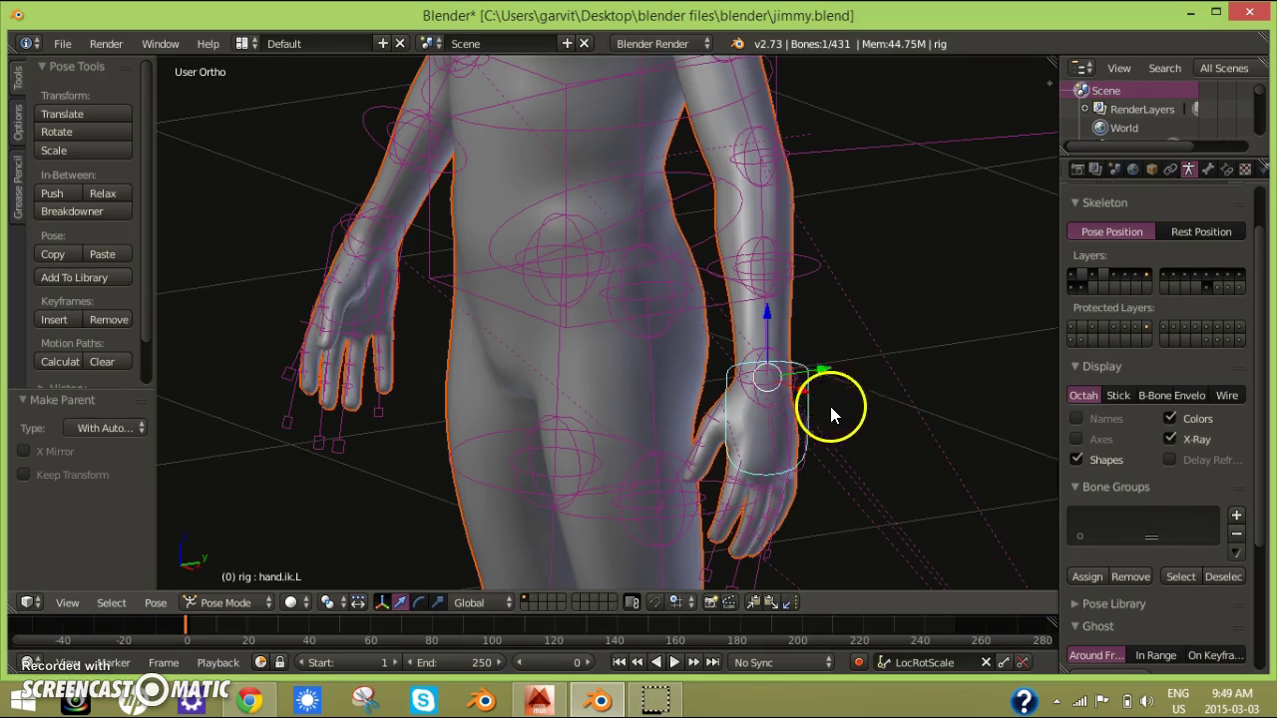
{"action": "key", "text": "g"}
{"action": "key", "text": "Escape"}
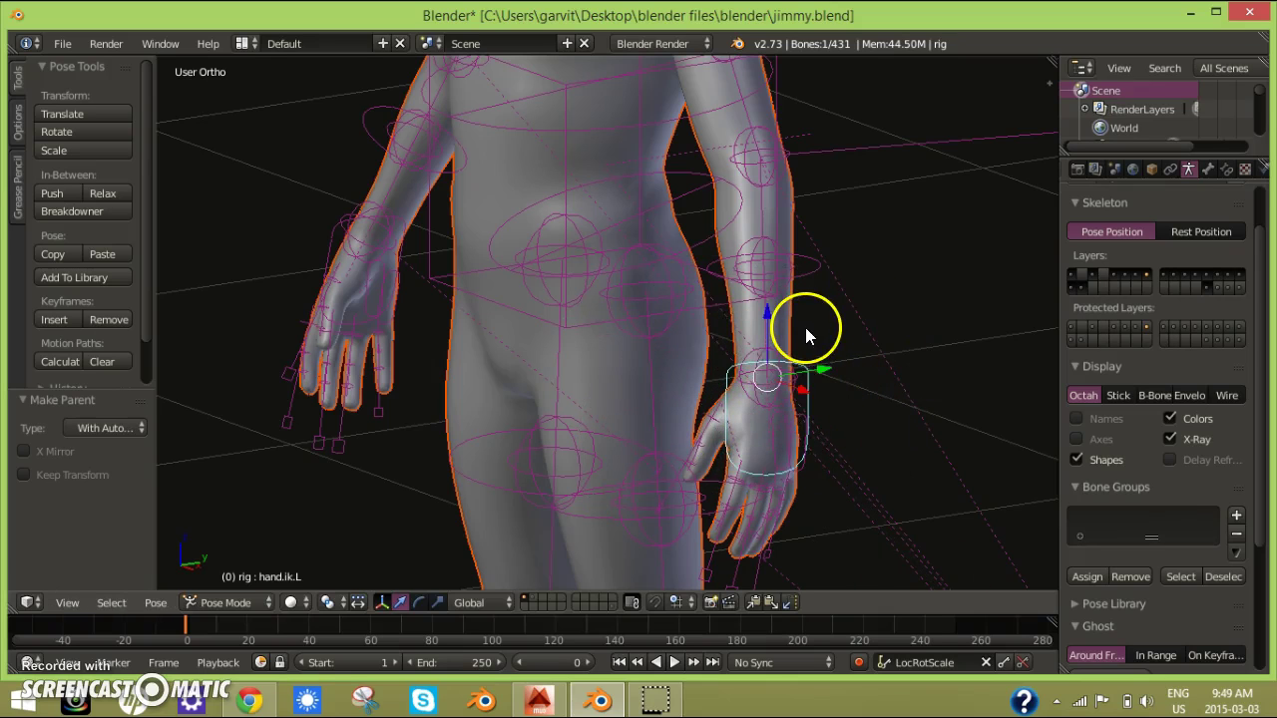
{"action": "key", "text": "n"}
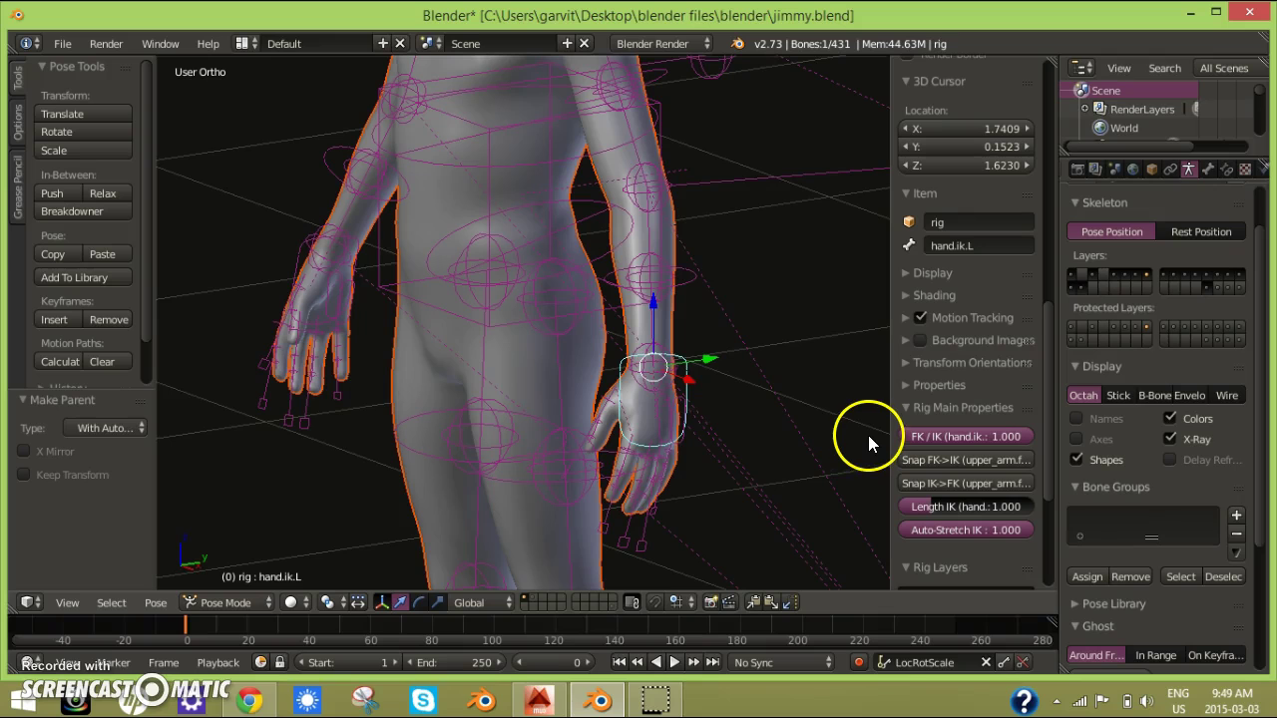
{"action": "key", "text": "n"}
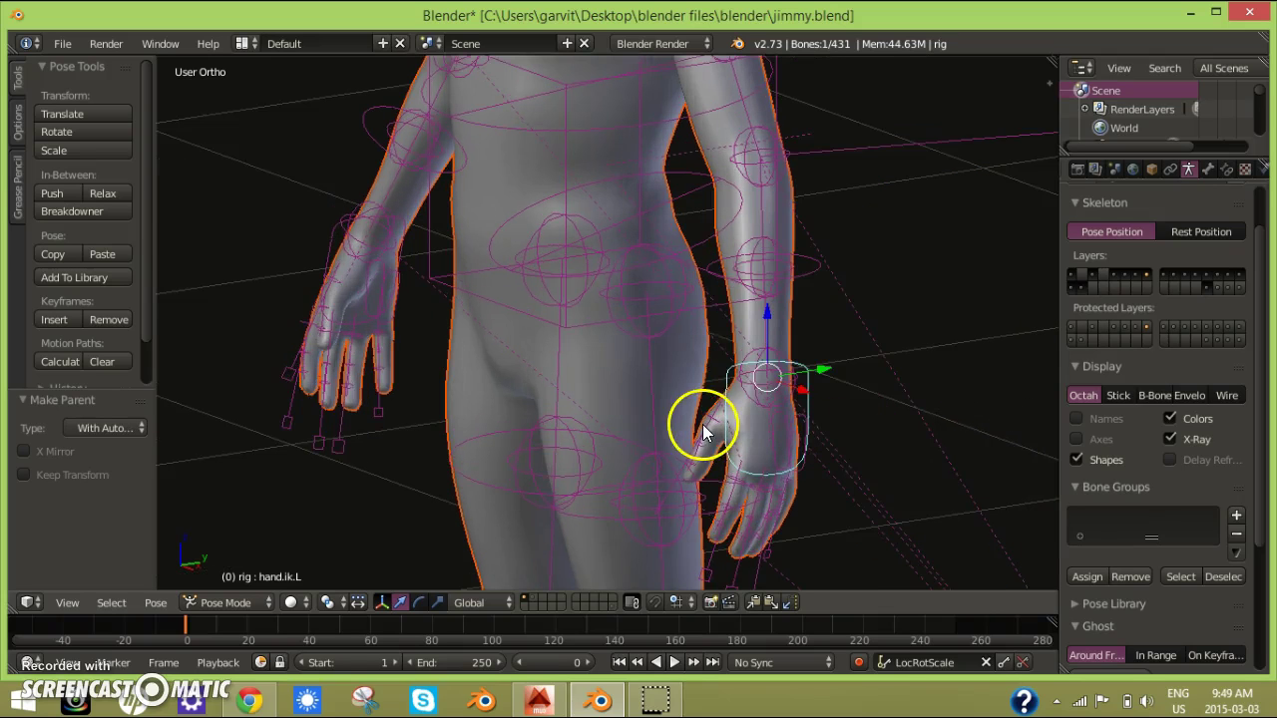
Select the control at the character's right hand and check its rig properties.
{"action": "middle_click_drag", "start_coordinate": [703, 425], "coordinate": [624, 425]}
{"action": "scroll", "coordinate": [836, 447], "scroll_direction": "down", "scroll_amount": 2}
{"action": "right_click", "coordinate": [279, 413]}
{"action": "right_click", "coordinate": [274, 418]}
{"action": "key", "text": "n"}
{"action": "key", "text": "n"}
Select the foot.ik.L control around the character's left foot and undo hiding it.
{"action": "middle_click_drag", "start_coordinate": [699, 426], "coordinate": [667, 313]}
{"action": "scroll", "coordinate": [667, 309], "scroll_direction": "up", "scroll_amount": 1}
{"action": "middle_click_drag", "start_coordinate": [539, 473], "coordinate": [692, 376], "text": "shift"}
{"action": "middle_click_drag", "start_coordinate": [623, 434], "coordinate": [698, 327]}
{"action": "key", "text": "KP_3"}
{"action": "scroll", "coordinate": [699, 327], "scroll_direction": "up", "scroll_amount": 4}
{"action": "right_click", "coordinate": [586, 382]}
{"action": "right_click", "coordinate": [589, 384]}
{"action": "middle_click_drag", "start_coordinate": [590, 384], "coordinate": [580, 443]}
{"action": "key", "text": "h"}
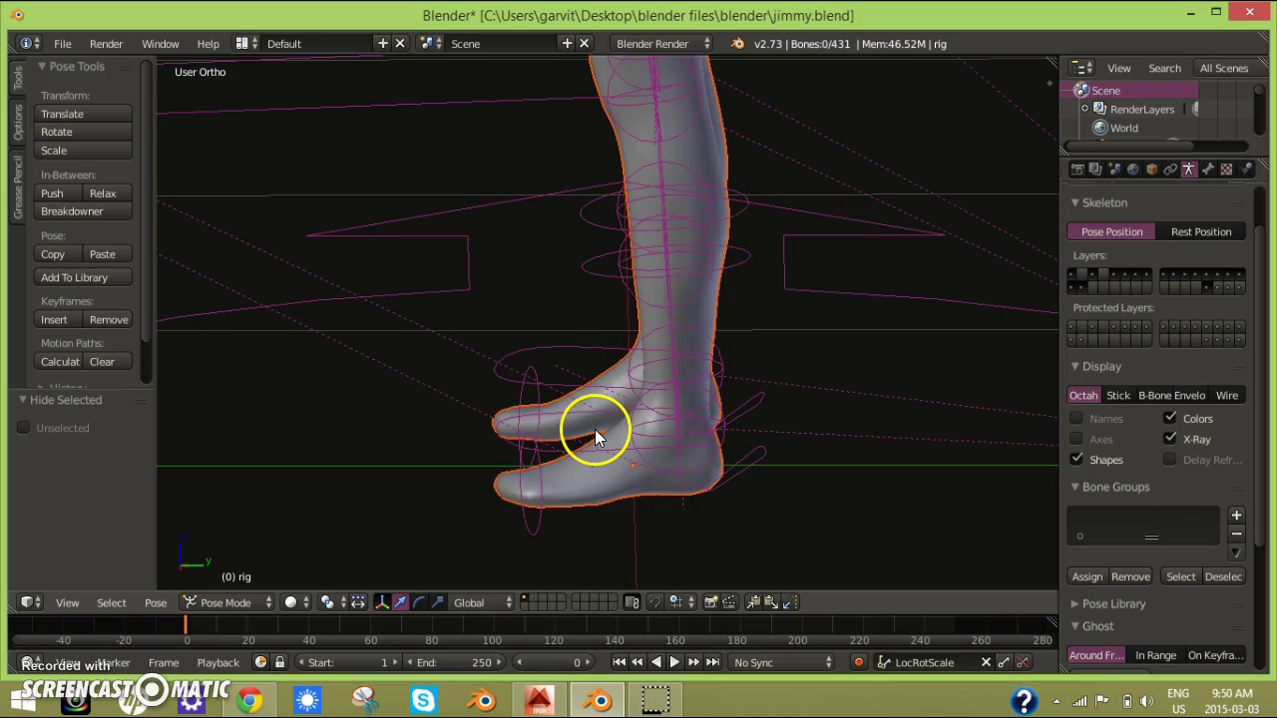
{"action": "key", "text": "ctrl+z"}
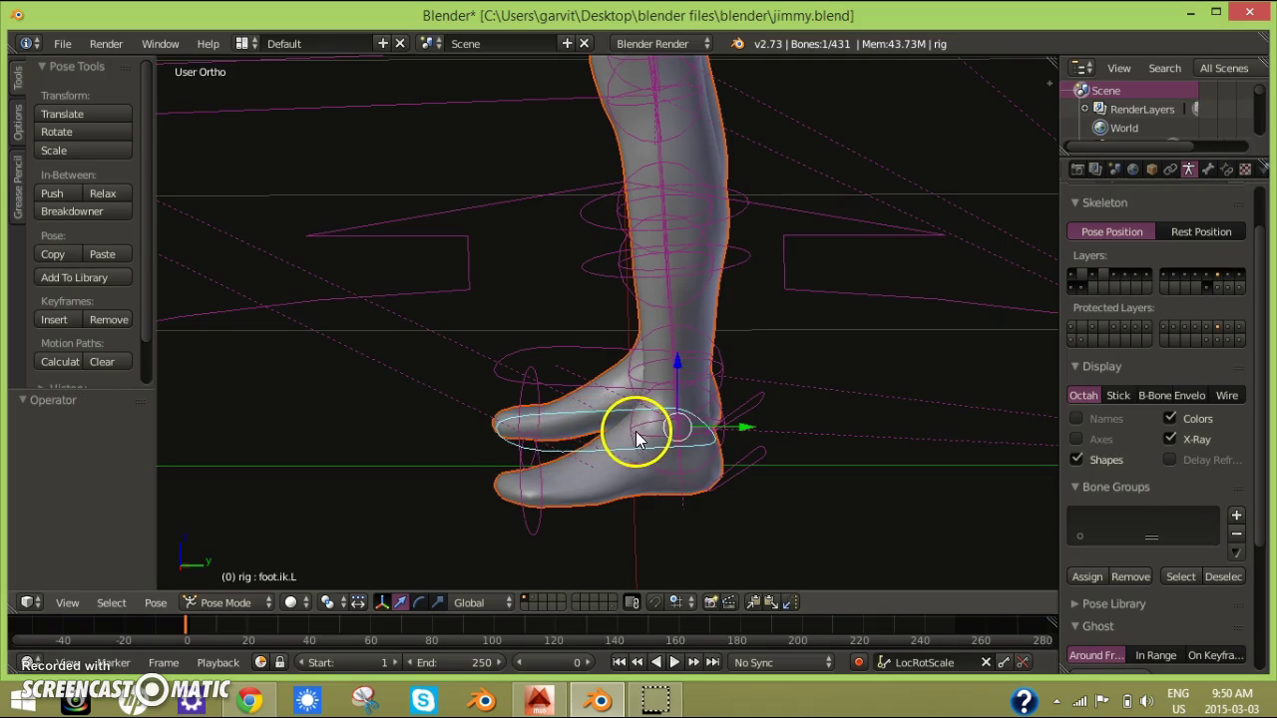
Check the FK / IK settings of foot.ik.L and try moving the control to bend the left leg.
{"action": "key", "text": "g"}
{"action": "right_click", "coordinate": [700, 380]}
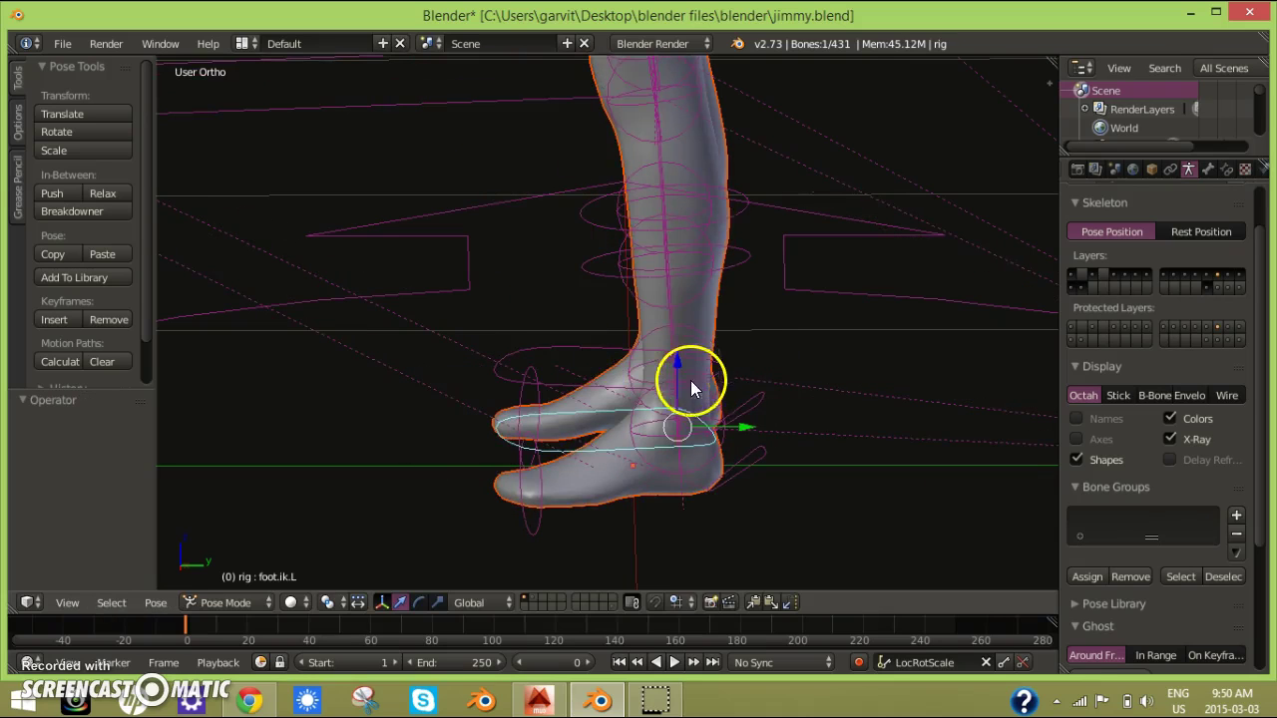
{"action": "scroll", "coordinate": [672, 387], "scroll_direction": "down", "scroll_amount": 3}
{"action": "middle_click_drag", "start_coordinate": [669, 391], "coordinate": [664, 345]}
{"action": "key", "text": "n"}
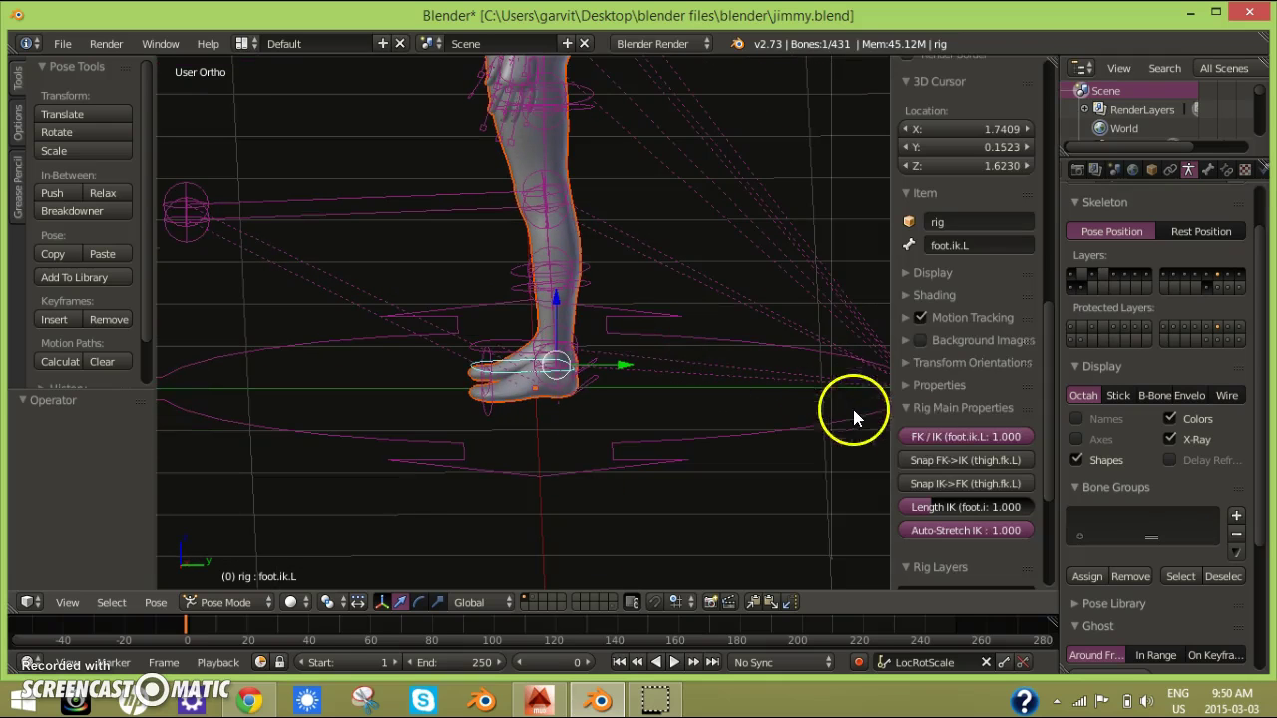
{"action": "key", "text": "n"}
{"action": "middle_click_drag", "start_coordinate": [944, 436], "coordinate": [654, 459]}
{"action": "key", "text": "g"}
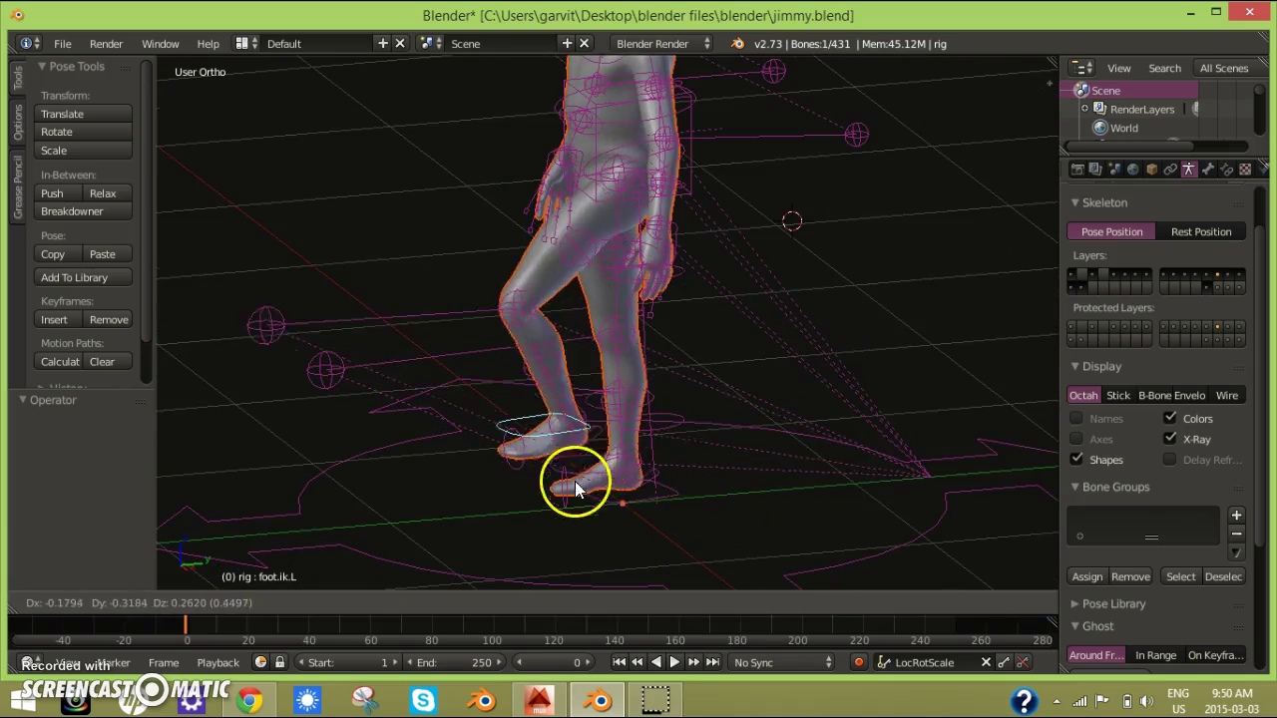
{"action": "right_click", "coordinate": [672, 349]}
Try rotating the shoulder.L bone, including with a free trackball rotation, and cancel it.
{"action": "middle_click_drag", "start_coordinate": [578, 388], "coordinate": [709, 200], "text": "shift"}
{"action": "right_click", "coordinate": [691, 186]}
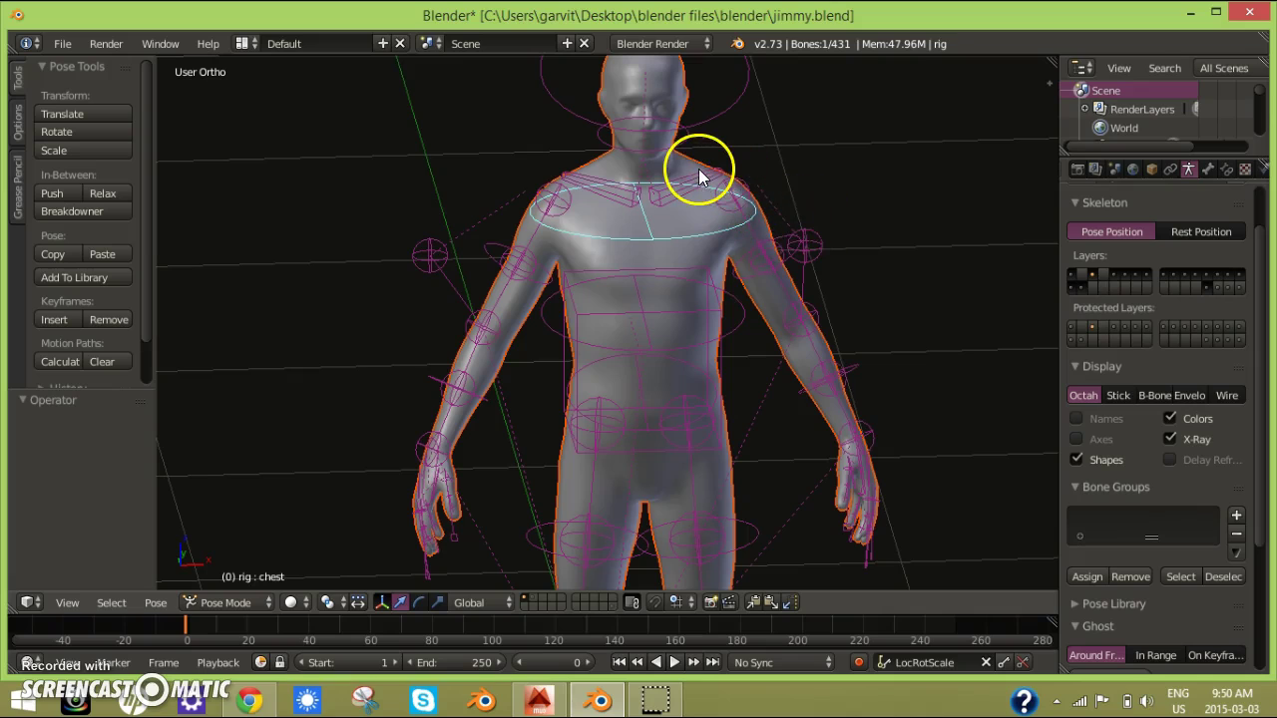
{"action": "right_click", "coordinate": [695, 178]}
{"action": "key", "text": "r"}
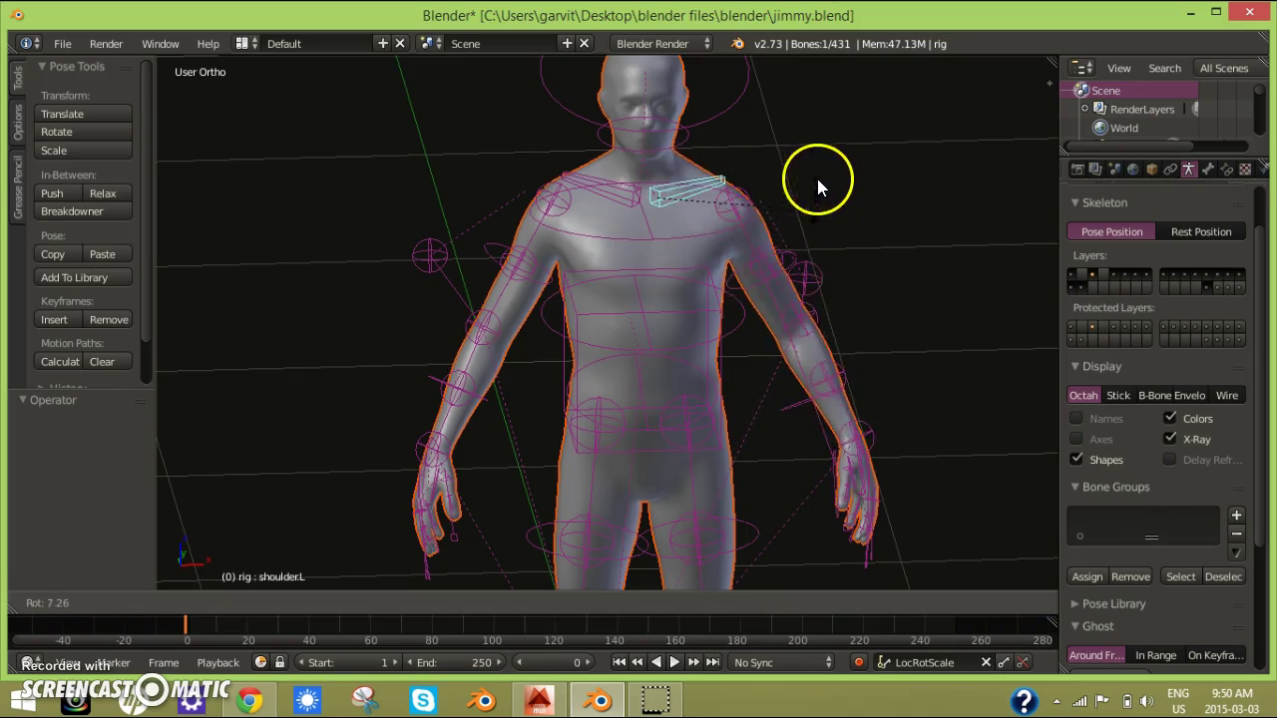
{"action": "middle_click_drag", "start_coordinate": [803, 174], "coordinate": [695, 214]}
{"action": "key", "text": "g"}
{"action": "key", "text": "r"}
{"action": "key", "text": "r"}
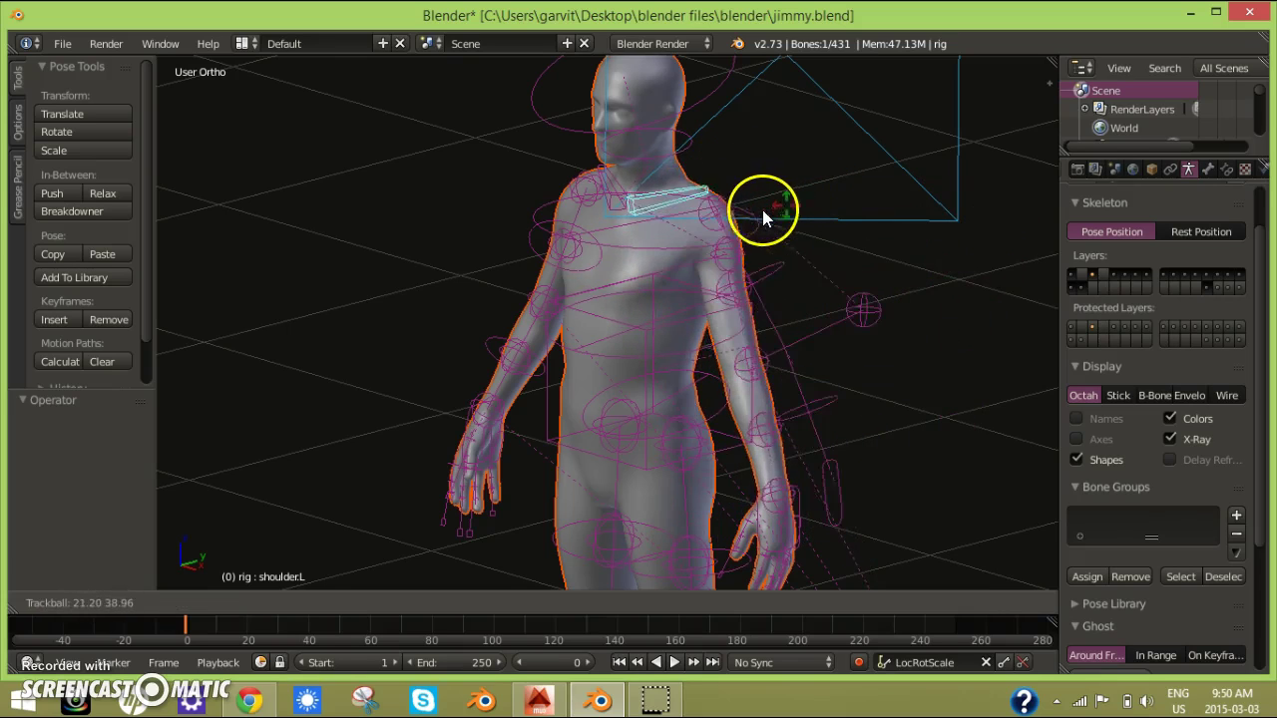
{"action": "right_click", "coordinate": [800, 218]}
Try moving and scaling the head control, and undo the enlargement of the head.
{"action": "middle_click_drag", "start_coordinate": [768, 215], "coordinate": [785, 182]}
{"action": "right_click", "coordinate": [738, 95]}
{"action": "key", "text": "g"}
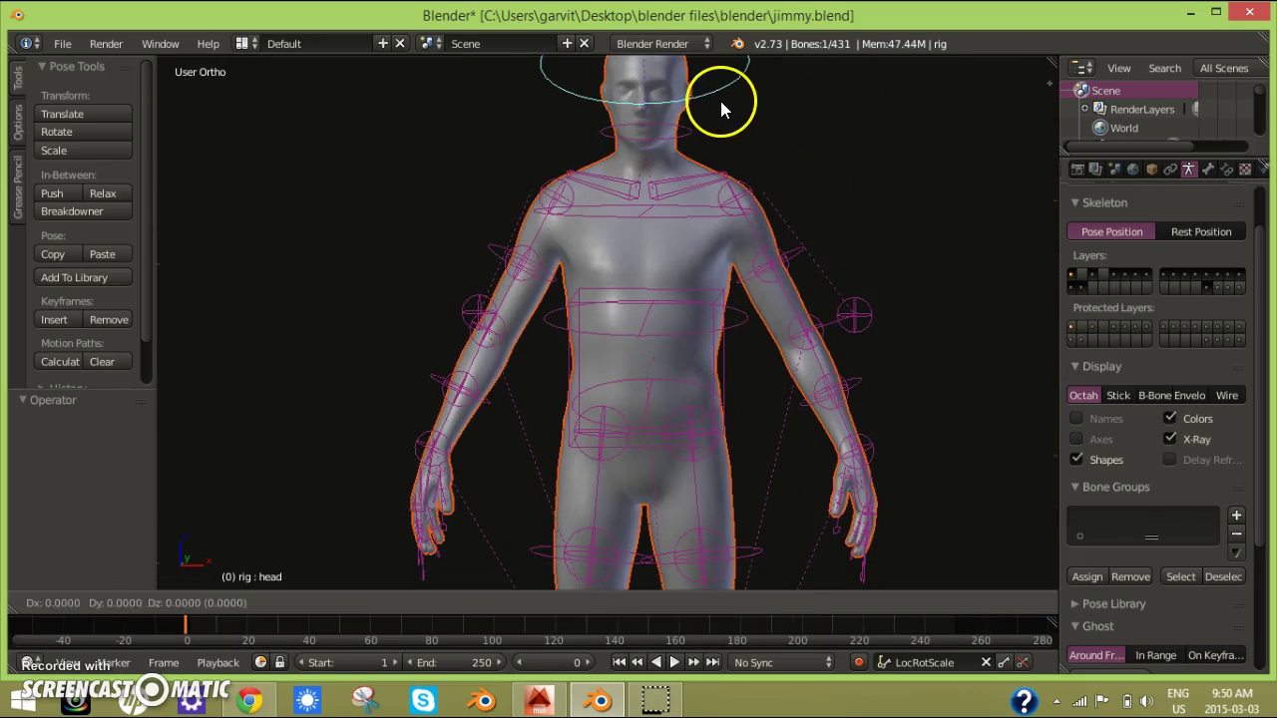
{"action": "right_click", "coordinate": [801, 118]}
{"action": "key", "text": "s"}
{"action": "right_click", "coordinate": [798, 175]}
{"action": "mouse_move", "coordinate": [778, 219]}
{"action": "middle_mouse_down", "text": "shift"}
{"action": "mouse_move", "coordinate": [765, 227]}
{"action": "mouse_move", "coordinate": [759, 202]}
{"action": "middle_mouse_up", "text": "shift"}
{"action": "key", "text": "s"}
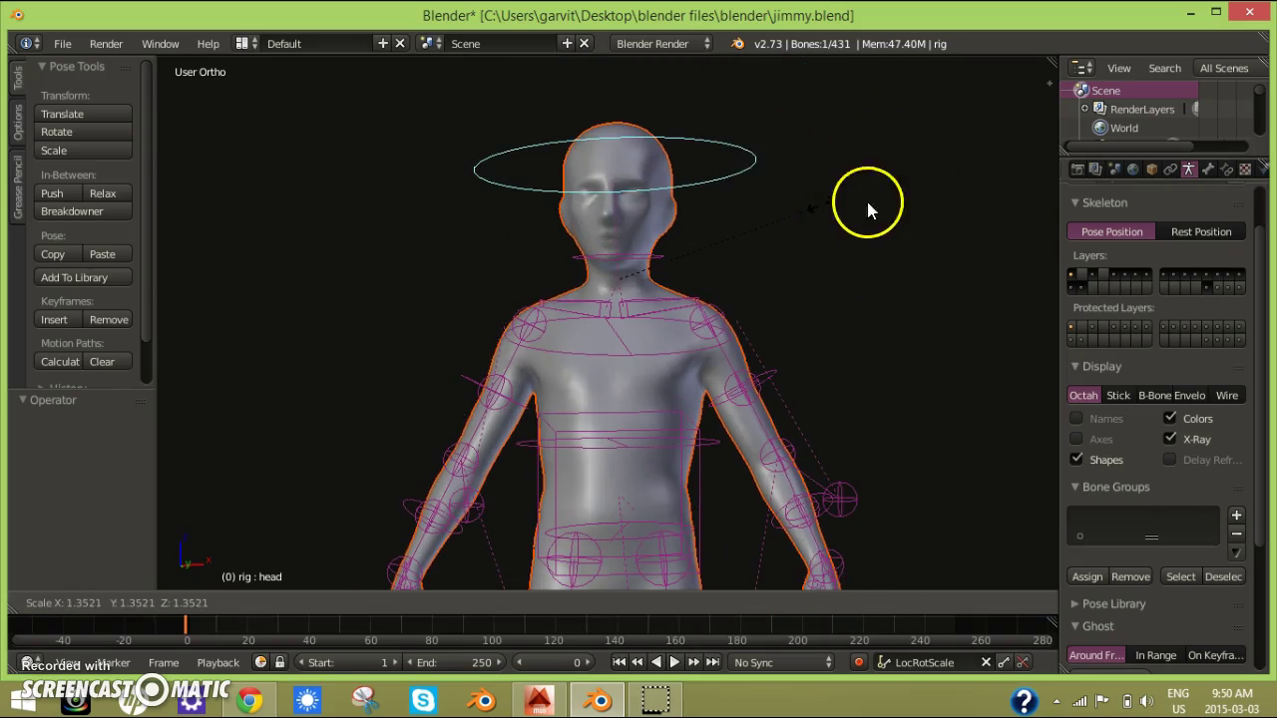
{"action": "left_click", "coordinate": [1008, 213]}
{"action": "scroll", "coordinate": [930, 239], "scroll_direction": "down", "scroll_amount": 3}
{"action": "middle_click_drag", "start_coordinate": [929, 236], "coordinate": [634, 315]}
{"action": "key", "text": "ctrl+z"}
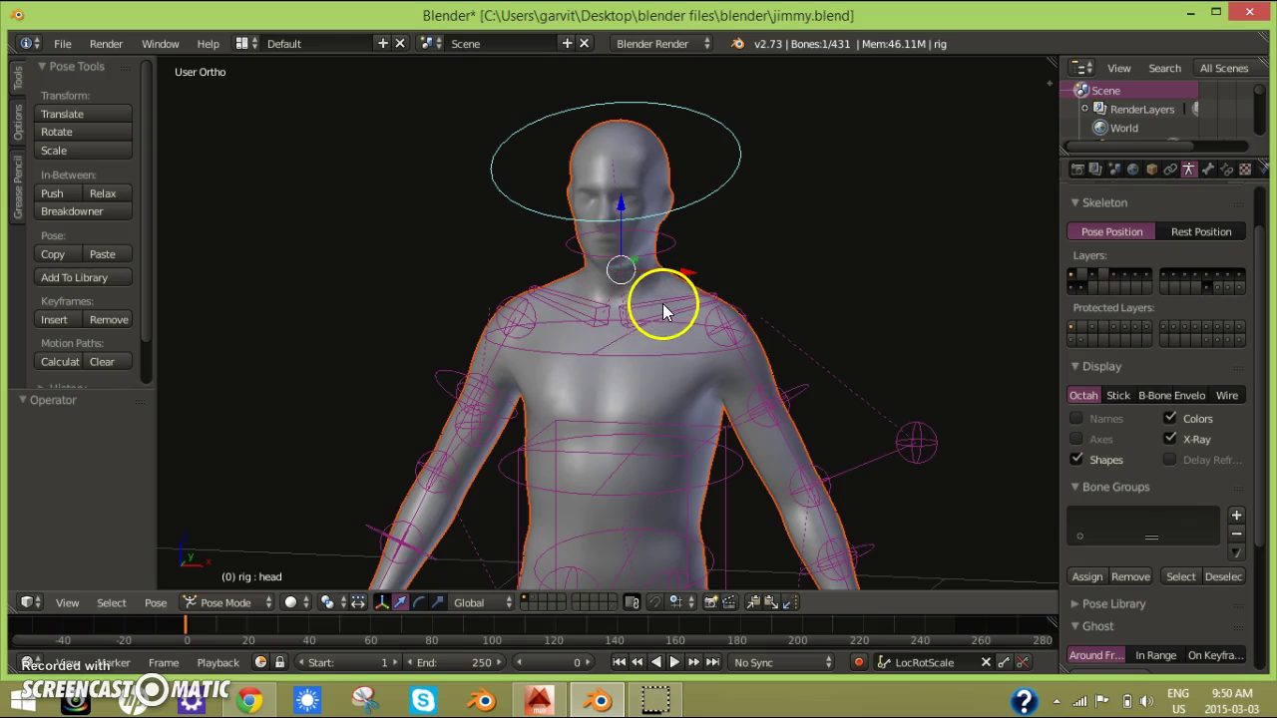
Try scaling the shoulder.L bone and the upper_arm.fk.L control, cancelling both changes.
{"action": "right_click", "coordinate": [664, 301]}
{"action": "key", "text": "s"}
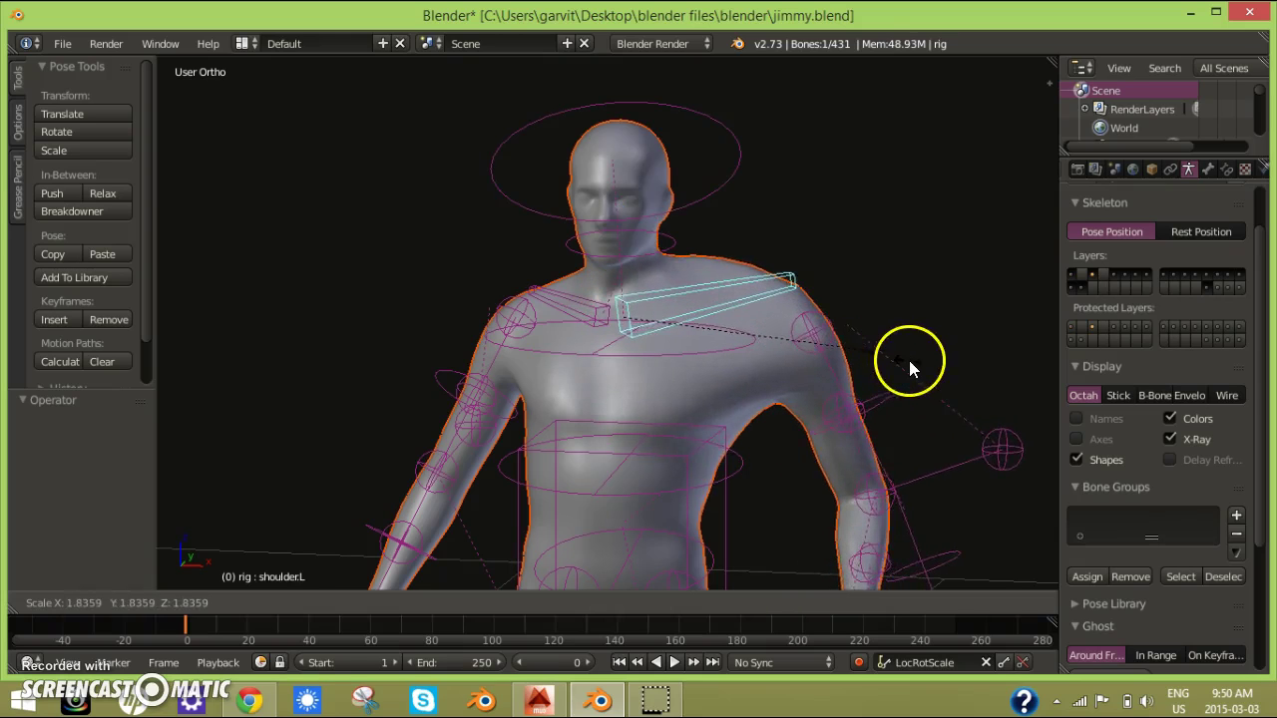
{"action": "right_click", "coordinate": [897, 360]}
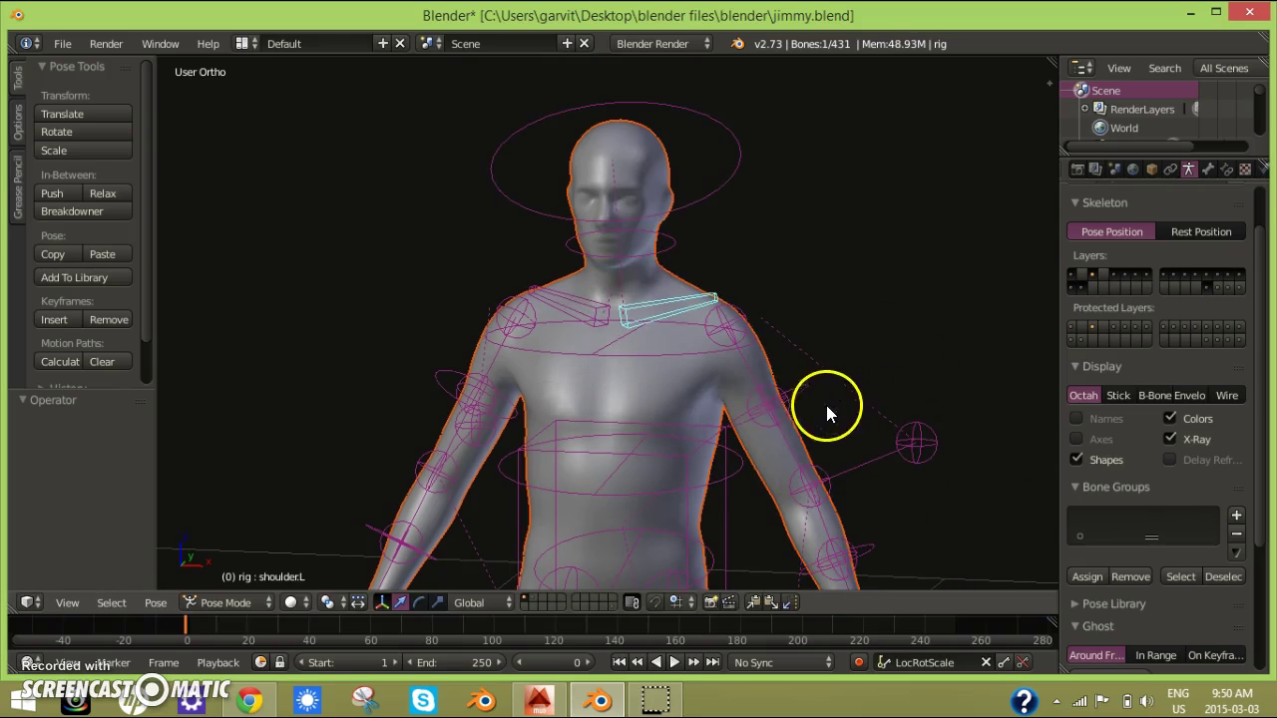
{"action": "right_click", "coordinate": [776, 415]}
{"action": "key", "text": "s"}
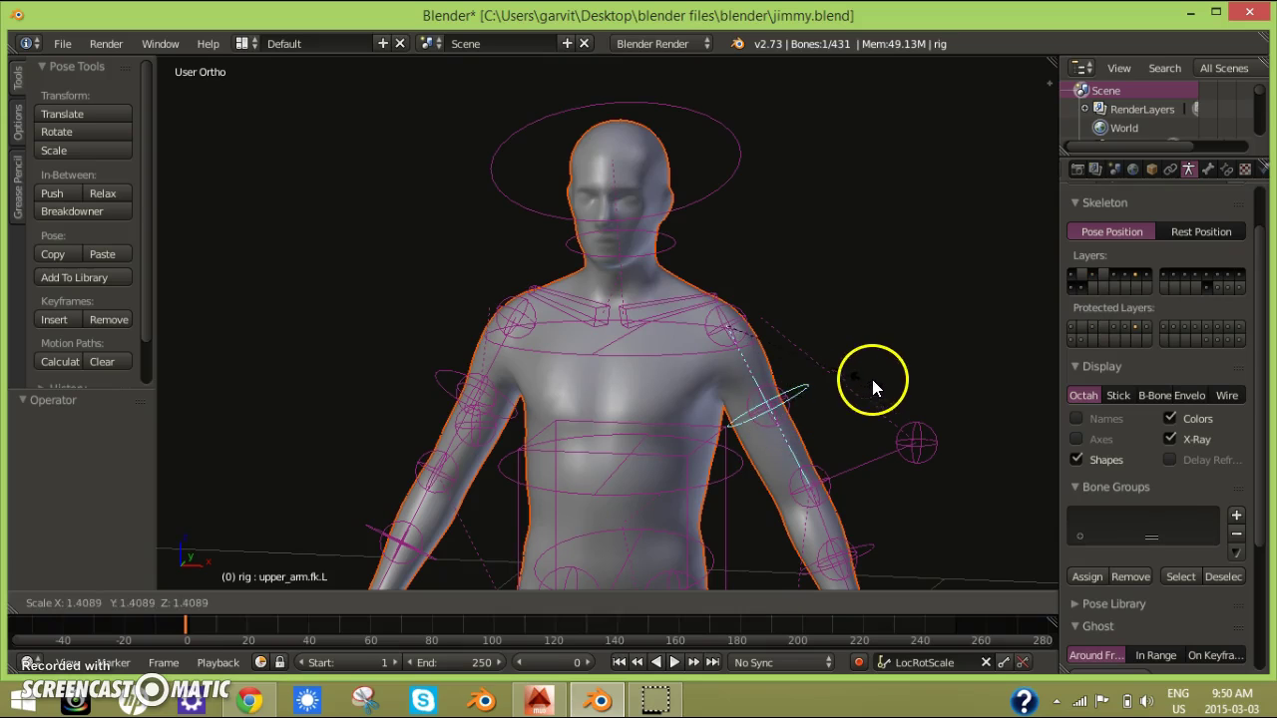
{"action": "right_click", "coordinate": [875, 382]}
{"action": "scroll", "coordinate": [882, 395], "scroll_direction": "down", "scroll_amount": 2}
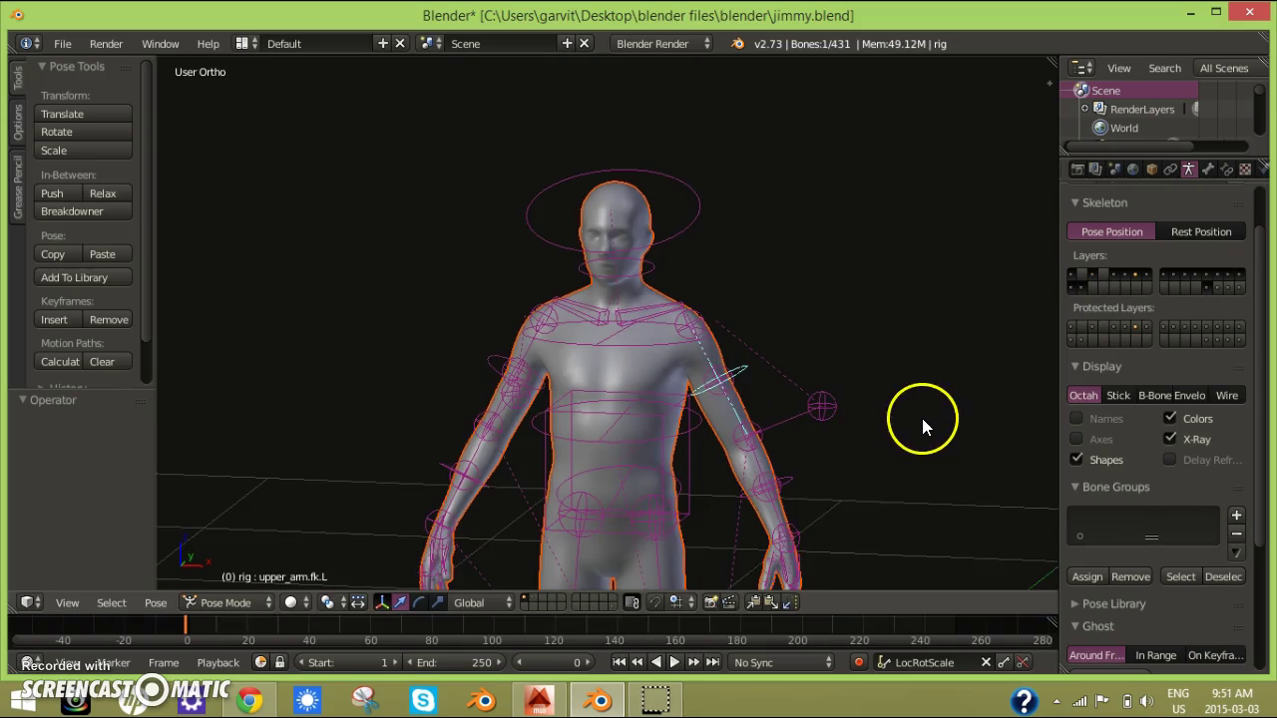
Try curling the left thumb by scaling the thumb.L control, and rotate it outward by about 15°.
{"action": "scroll", "coordinate": [822, 234], "scroll_direction": "up", "scroll_amount": 4}
{"action": "scroll", "coordinate": [793, 227], "scroll_direction": "up", "scroll_amount": 3}
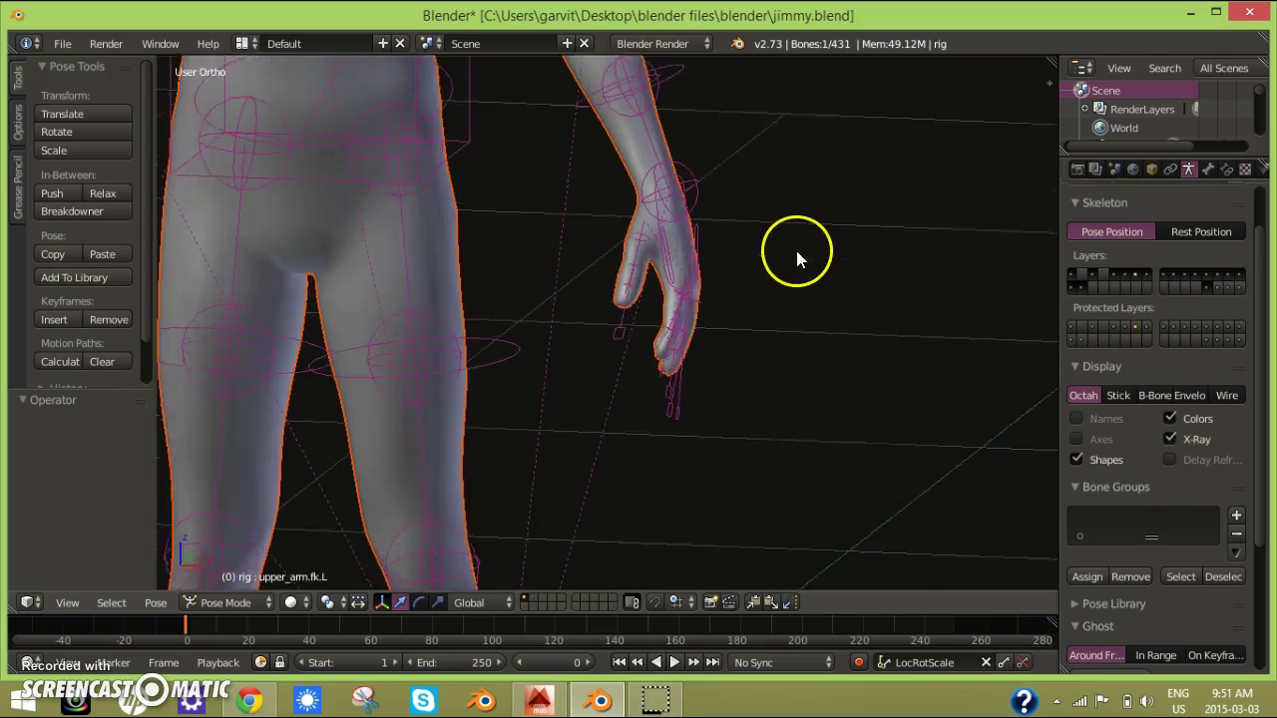
{"action": "right_click", "coordinate": [625, 337]}
{"action": "middle_click_drag", "start_coordinate": [784, 353], "coordinate": [724, 351]}
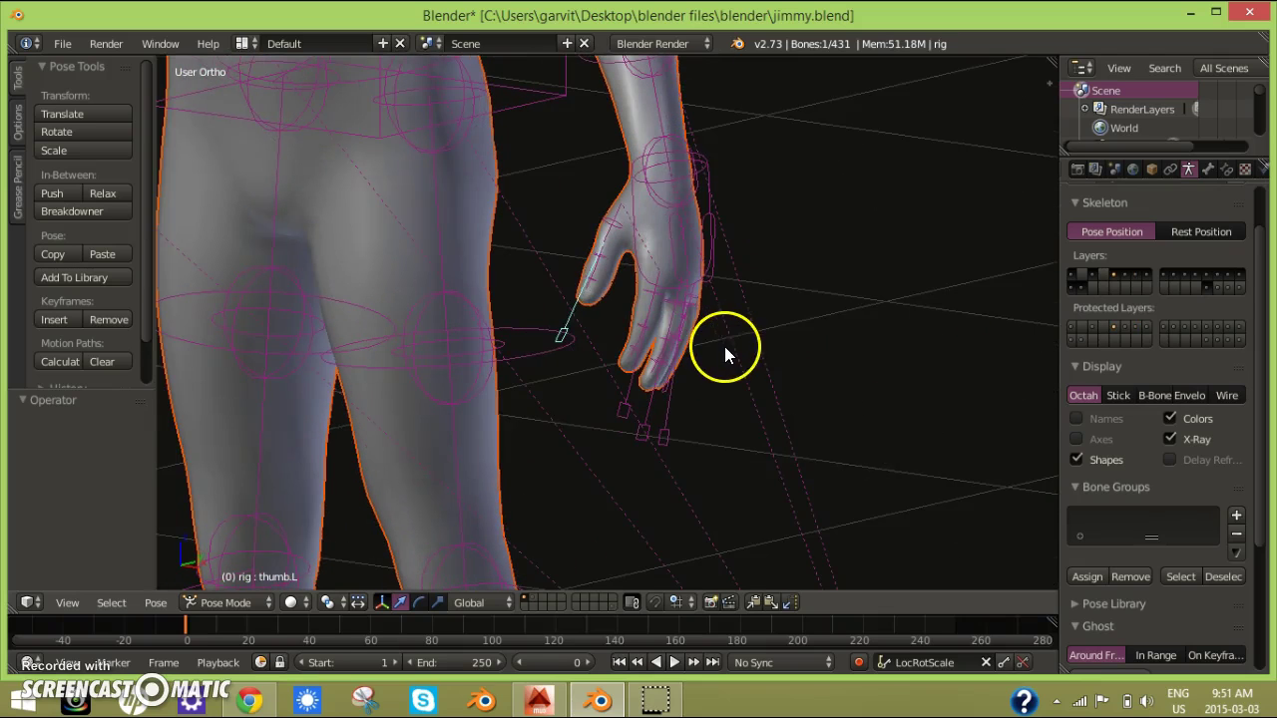
{"action": "key", "text": "s"}
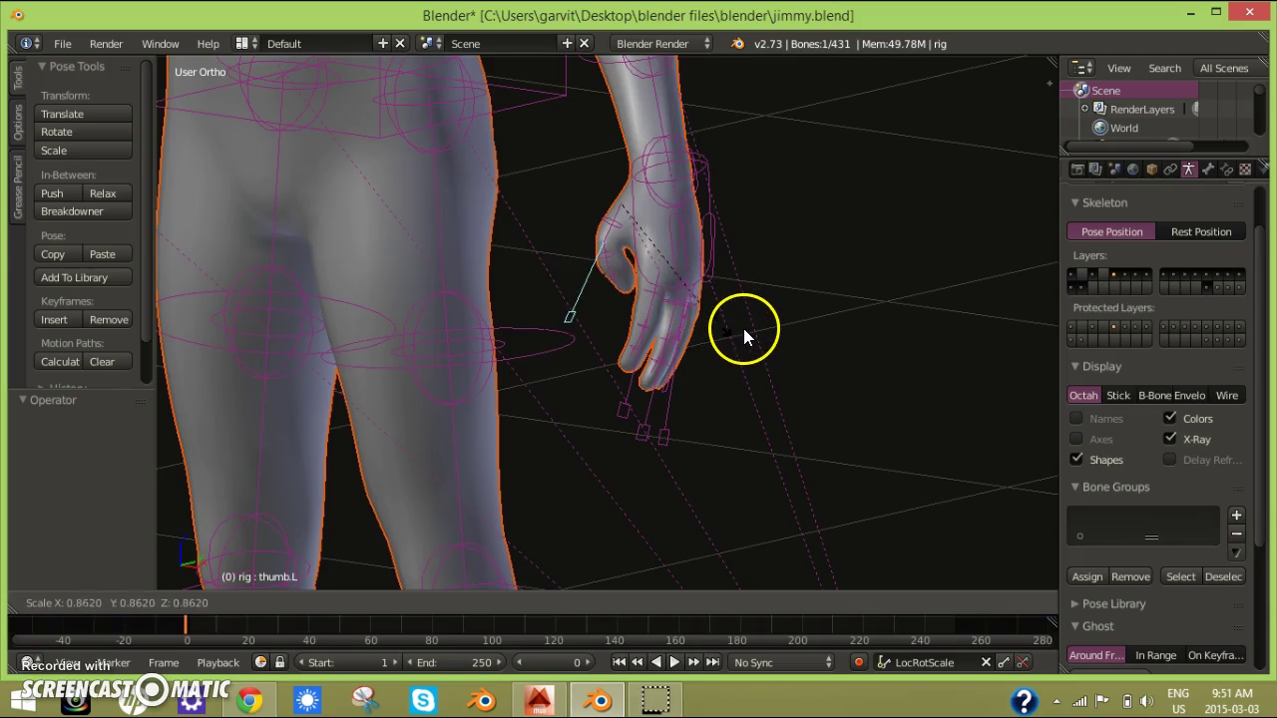
{"action": "left_click", "coordinate": [743, 329]}
{"action": "key", "text": "r"}
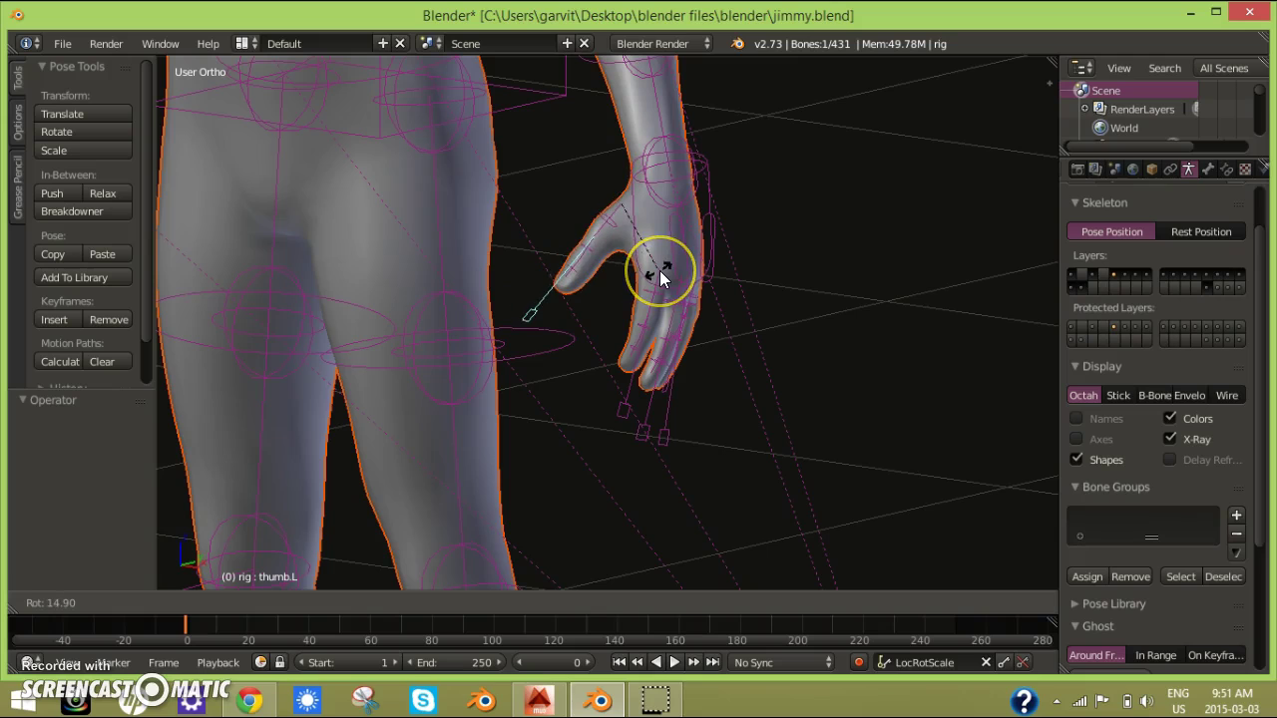
{"action": "left_click", "coordinate": [659, 270]}
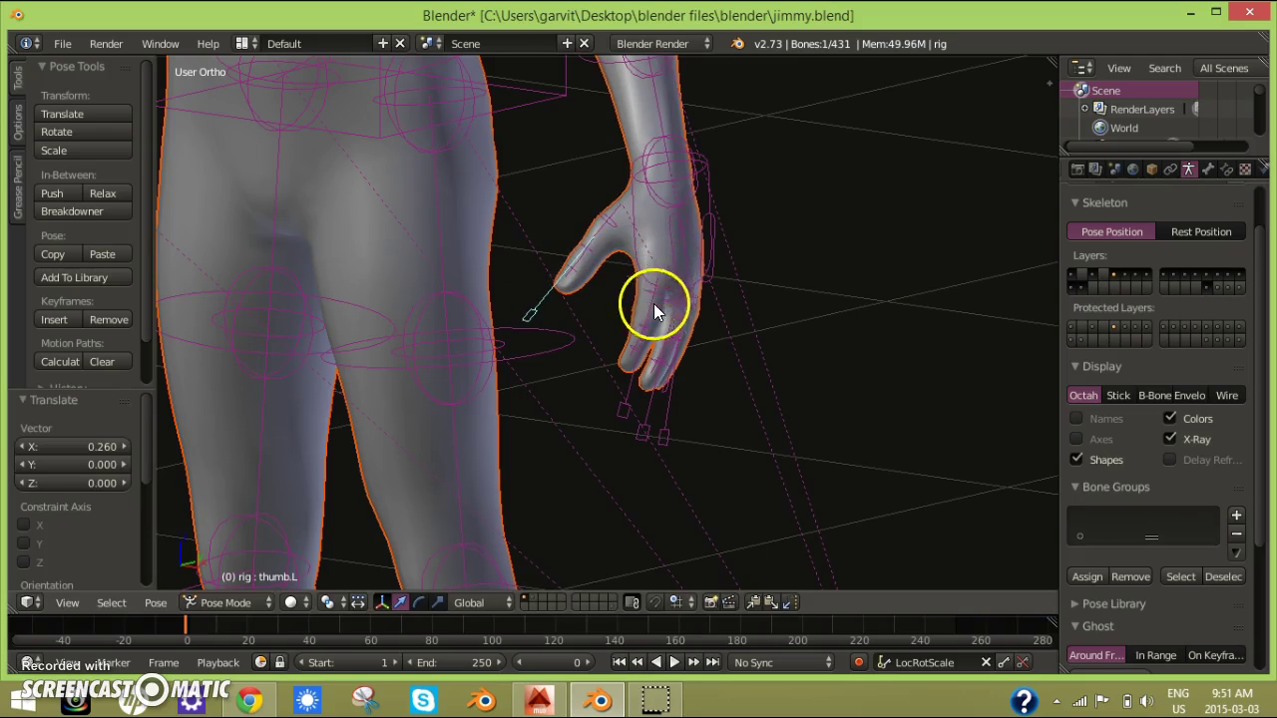
Rotate the f_index.L control by about 27° and curl the left index finger by scaling the control by 0.916.
{"action": "right_click", "coordinate": [622, 411]}
{"action": "key", "text": "g"}
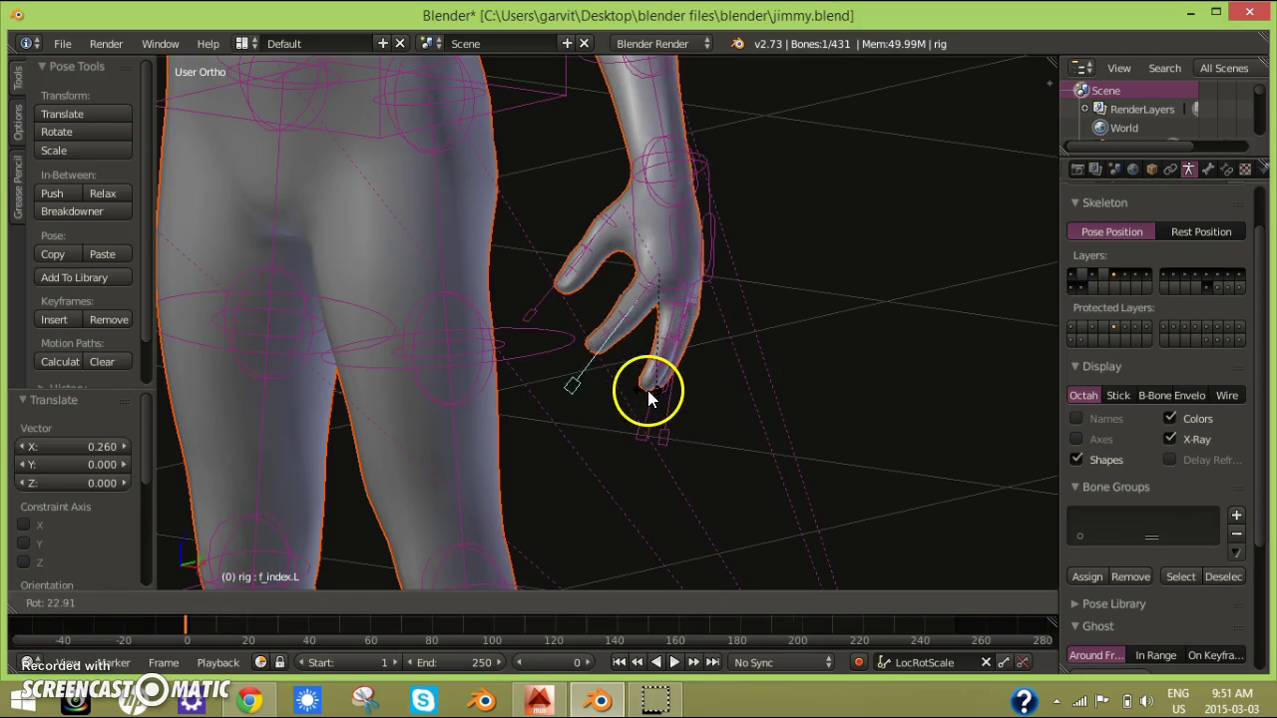
{"action": "left_click", "coordinate": [648, 395]}
{"action": "key", "text": "s"}
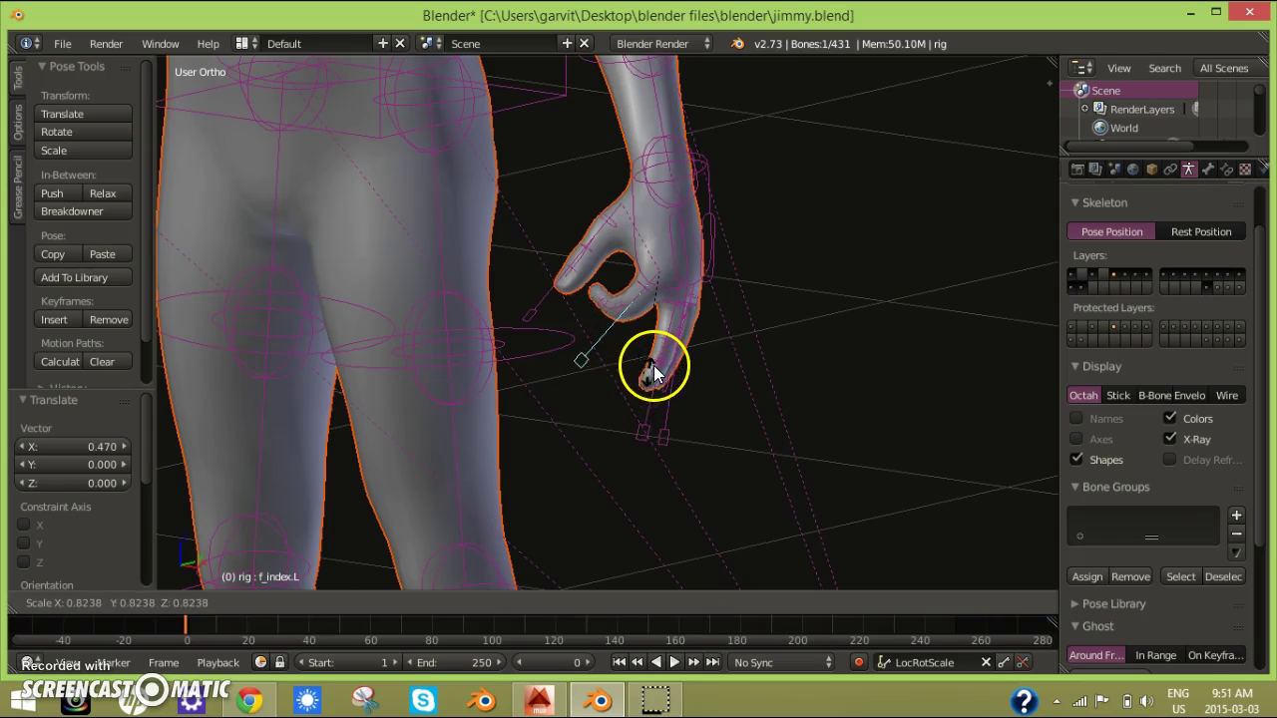
{"action": "left_click", "coordinate": [657, 365]}
{"action": "middle_click_drag", "start_coordinate": [657, 365], "coordinate": [744, 297]}
{"action": "key", "text": "s"}
{"action": "left_click", "coordinate": [674, 364]}
{"action": "scroll", "coordinate": [744, 297], "scroll_direction": "down", "scroll_amount": 8}
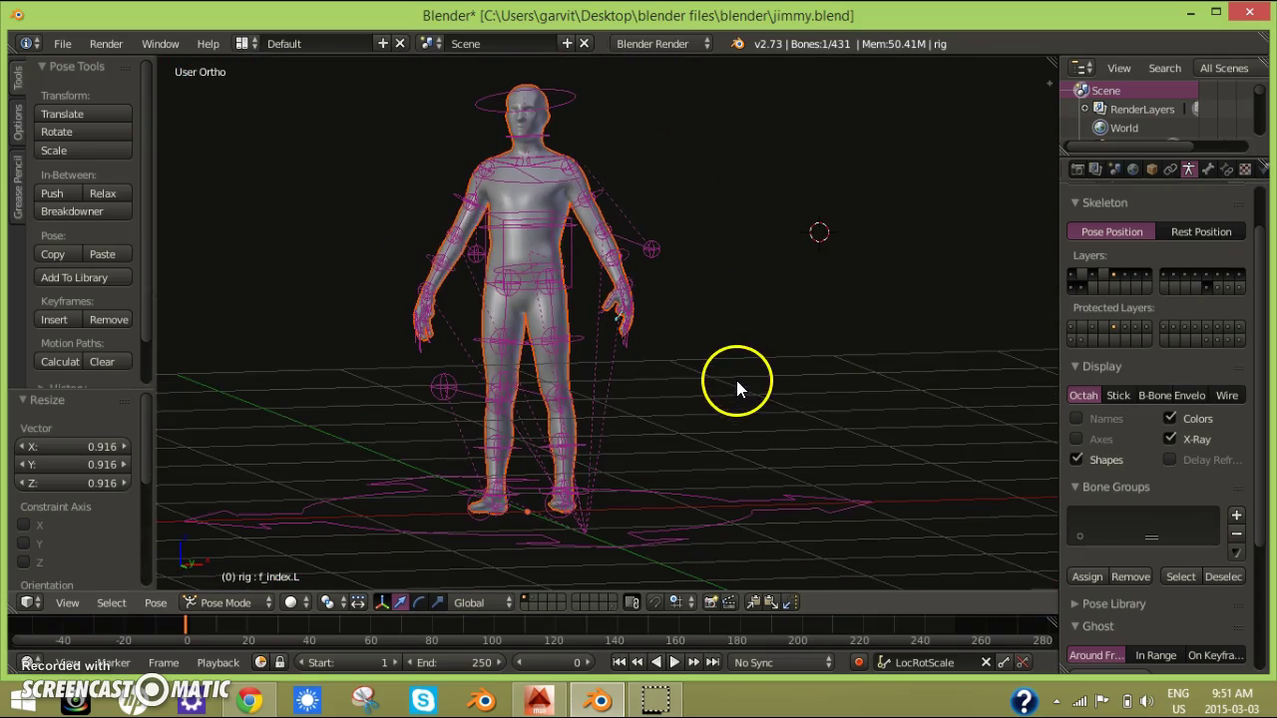
{"action": "middle_click_drag", "start_coordinate": [730, 395], "coordinate": [692, 375]}
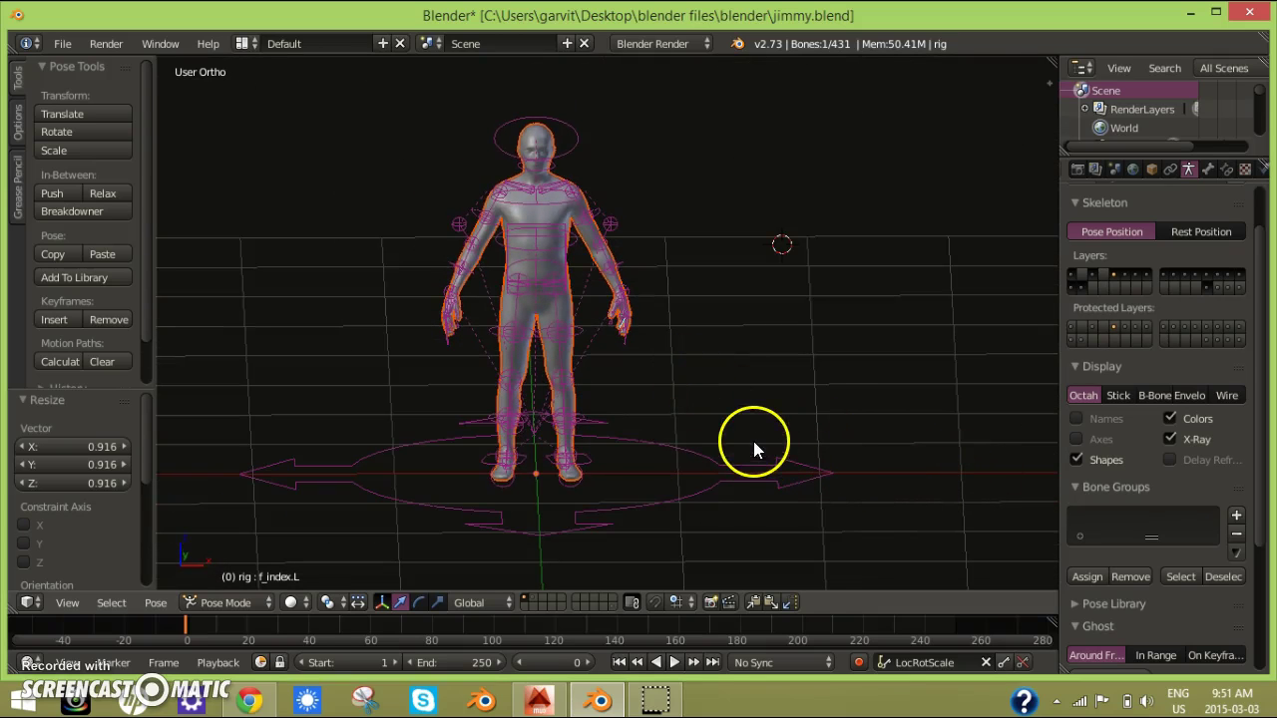
{"action": "middle_click_drag", "start_coordinate": [735, 425], "coordinate": [829, 429], "text": "shift"}
{"action": "scroll", "coordinate": [874, 398], "scroll_direction": "up", "scroll_amount": 2}
{"action": "scroll", "coordinate": [820, 429], "scroll_direction": "down", "scroll_amount": 3}
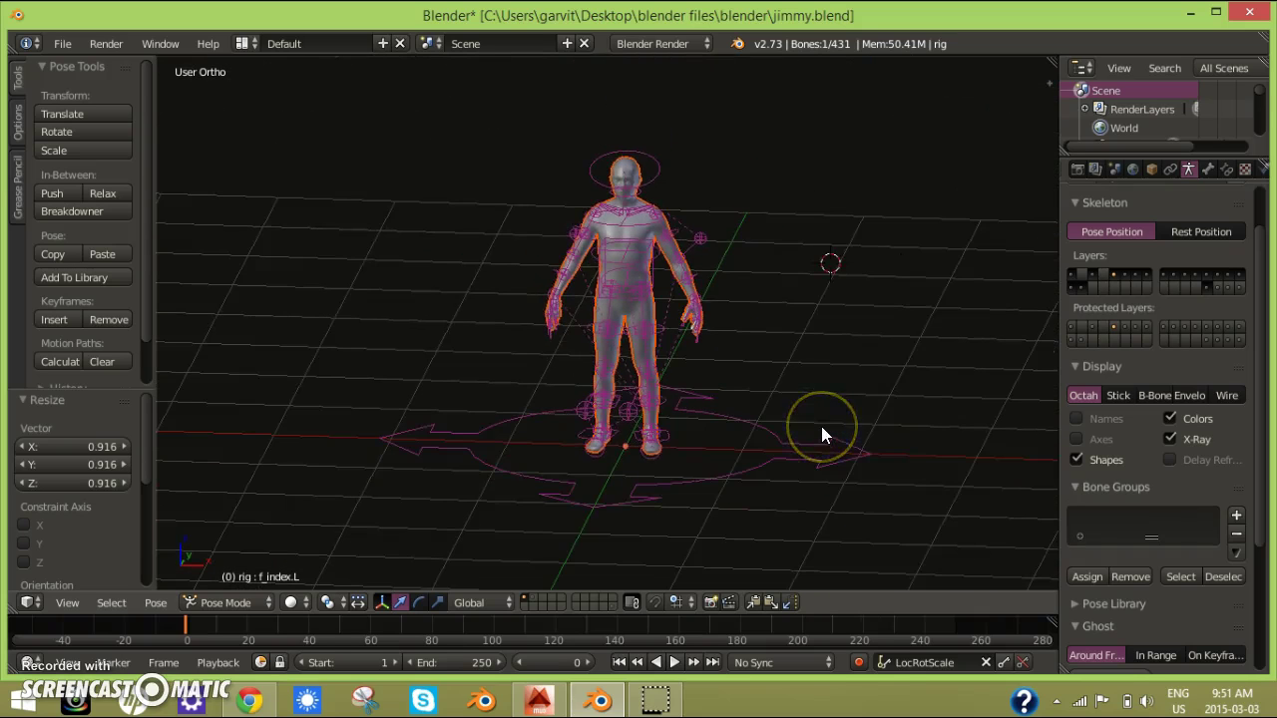
{"action": "scroll", "coordinate": [821, 426], "scroll_direction": "down", "scroll_amount": 3}
{"action": "scroll", "coordinate": [820, 426], "scroll_direction": "up", "scroll_amount": 6}
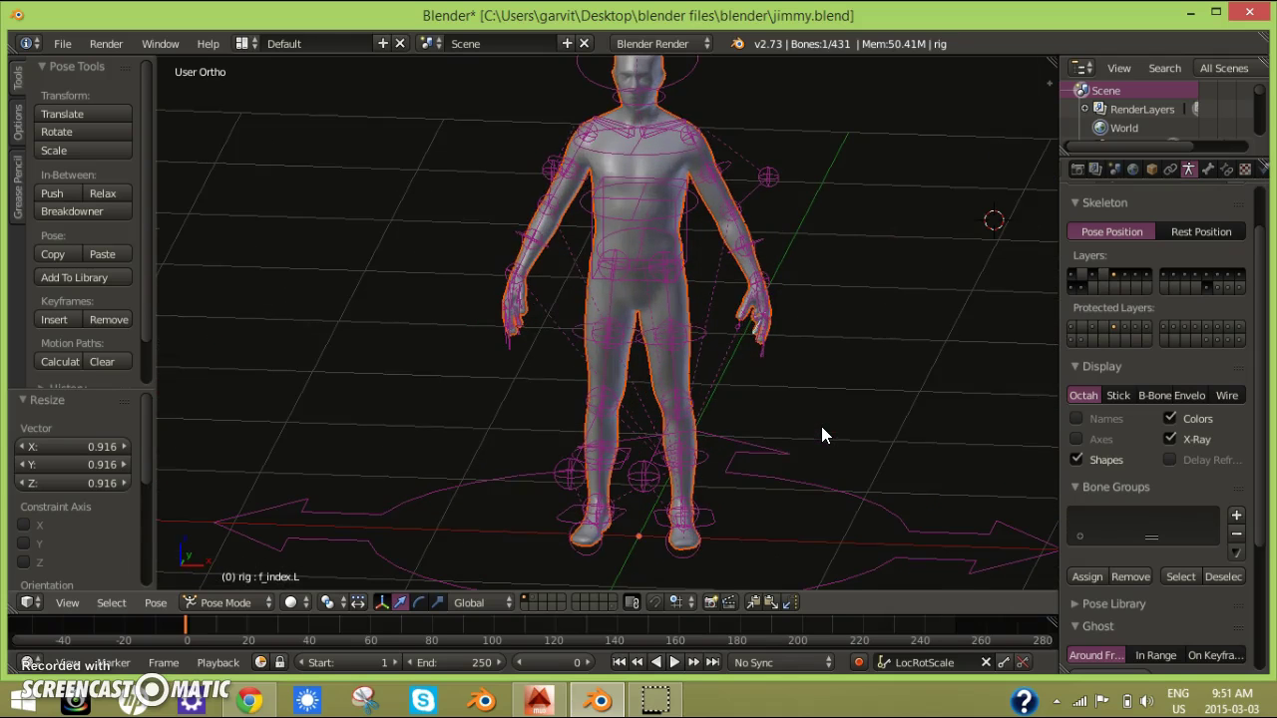